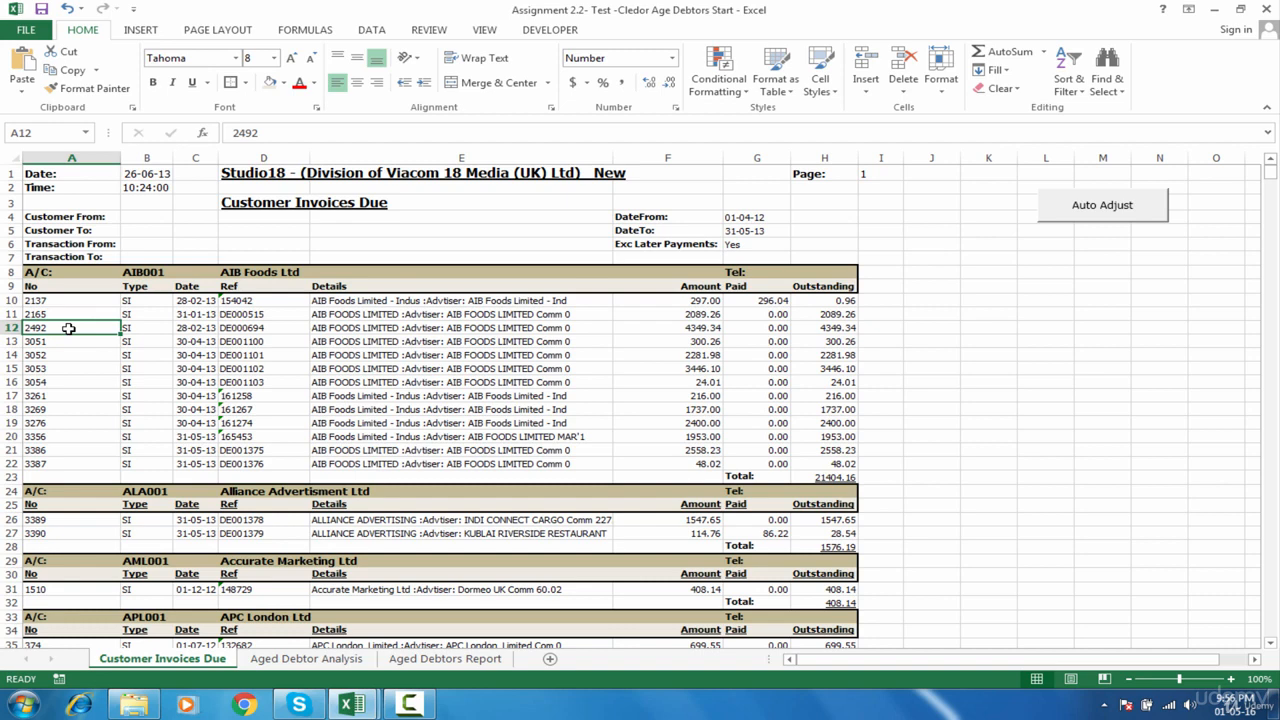
click(80, 273)
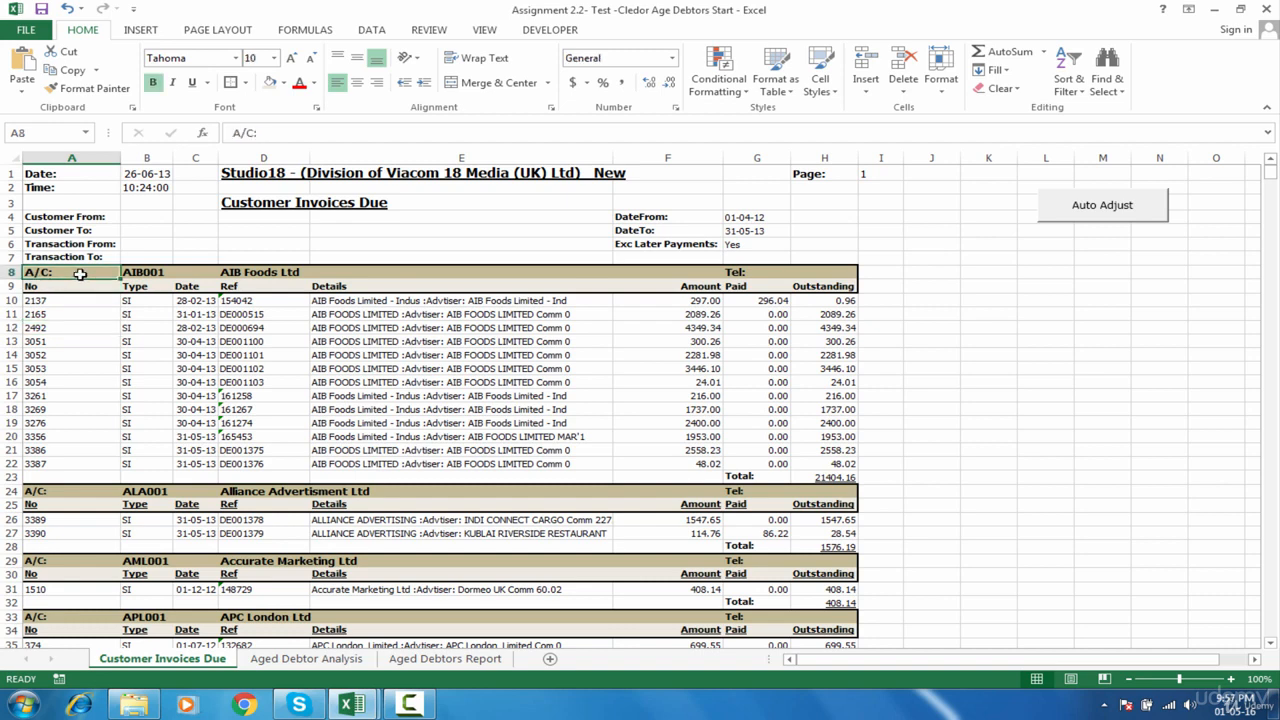
drag(78, 300, 82, 383)
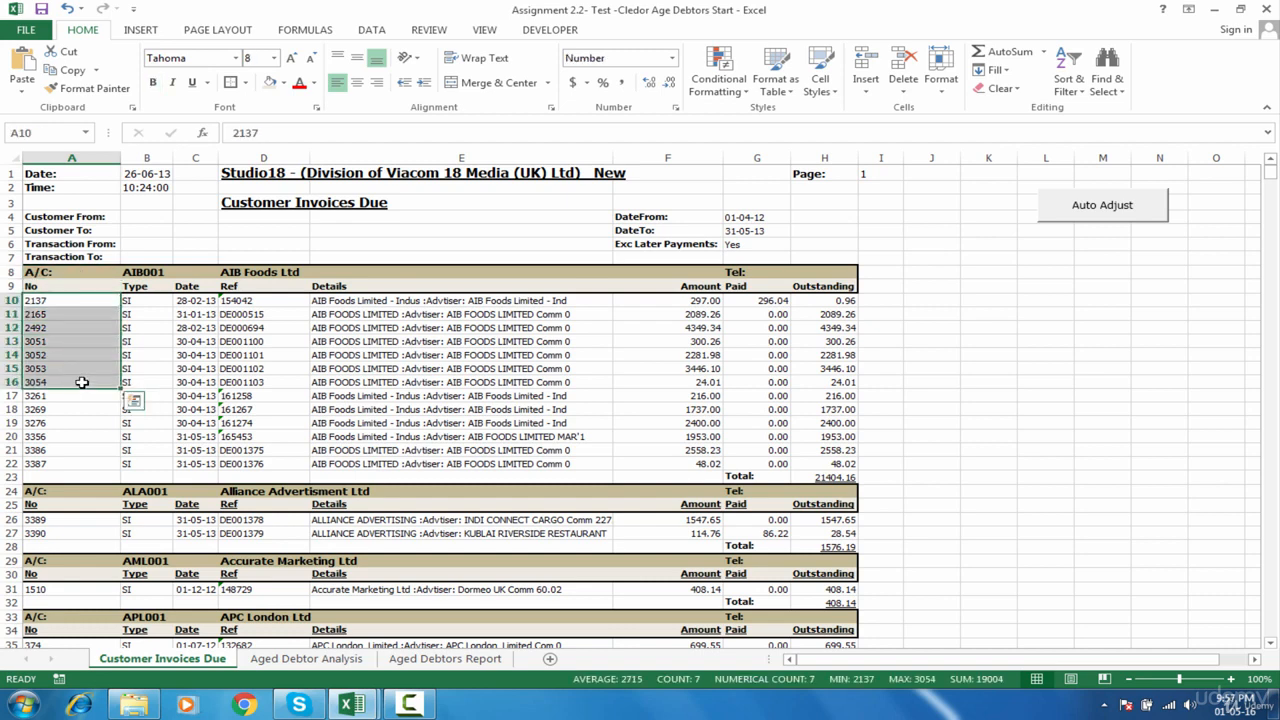
click(93, 260)
click(95, 272)
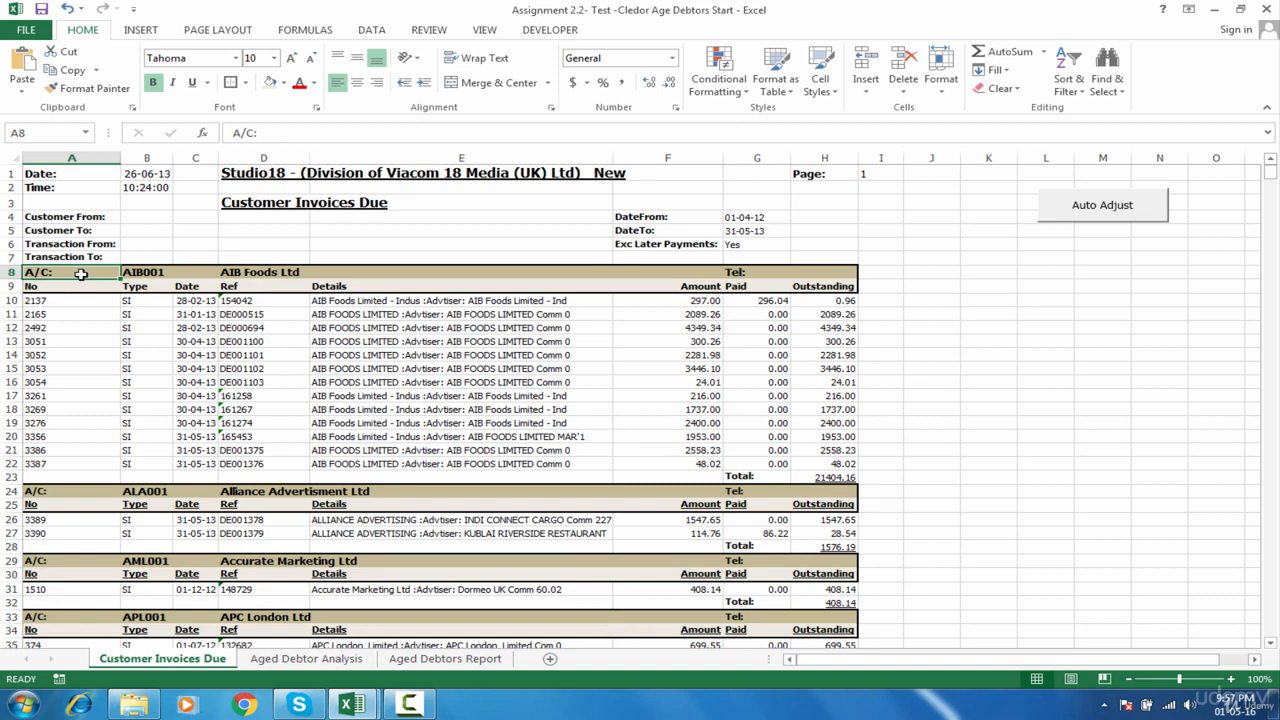
drag(81, 273, 200, 287)
click(207, 271)
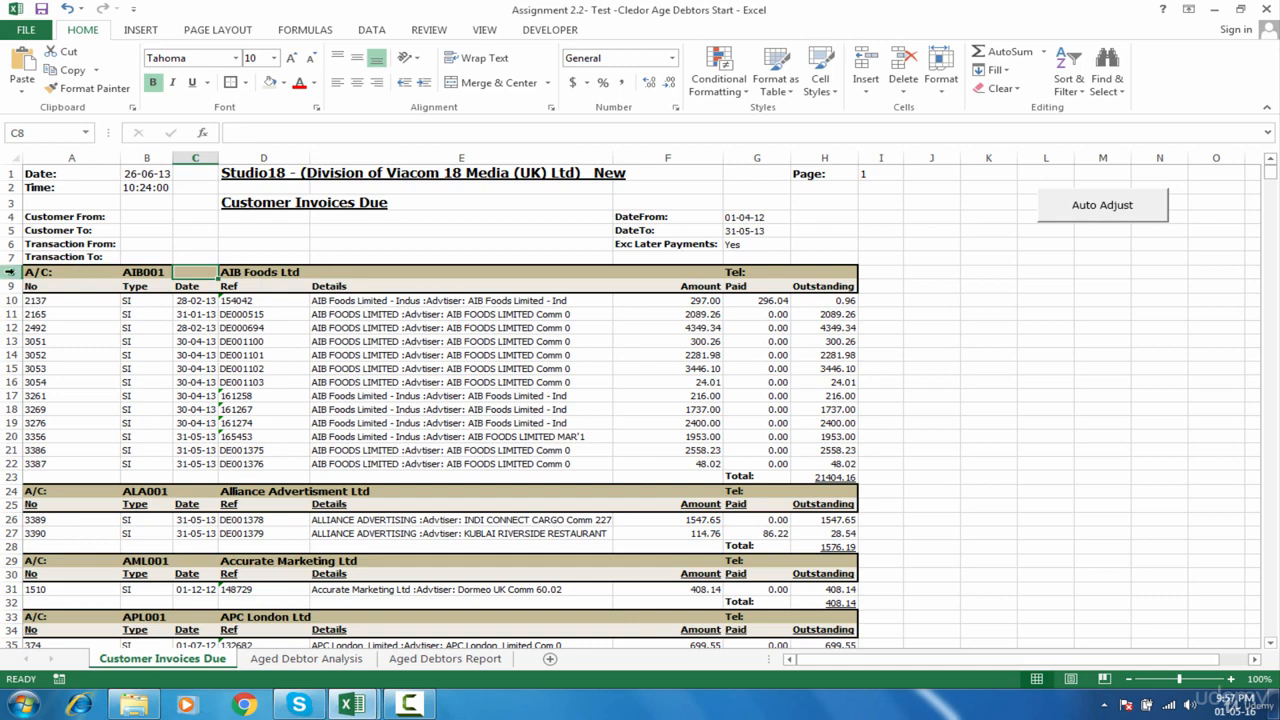
Insert a blank row above the first A/C header in row 8 and copy the AIB Foods Ltd header, columns A to H, into it
right_click(10, 272)
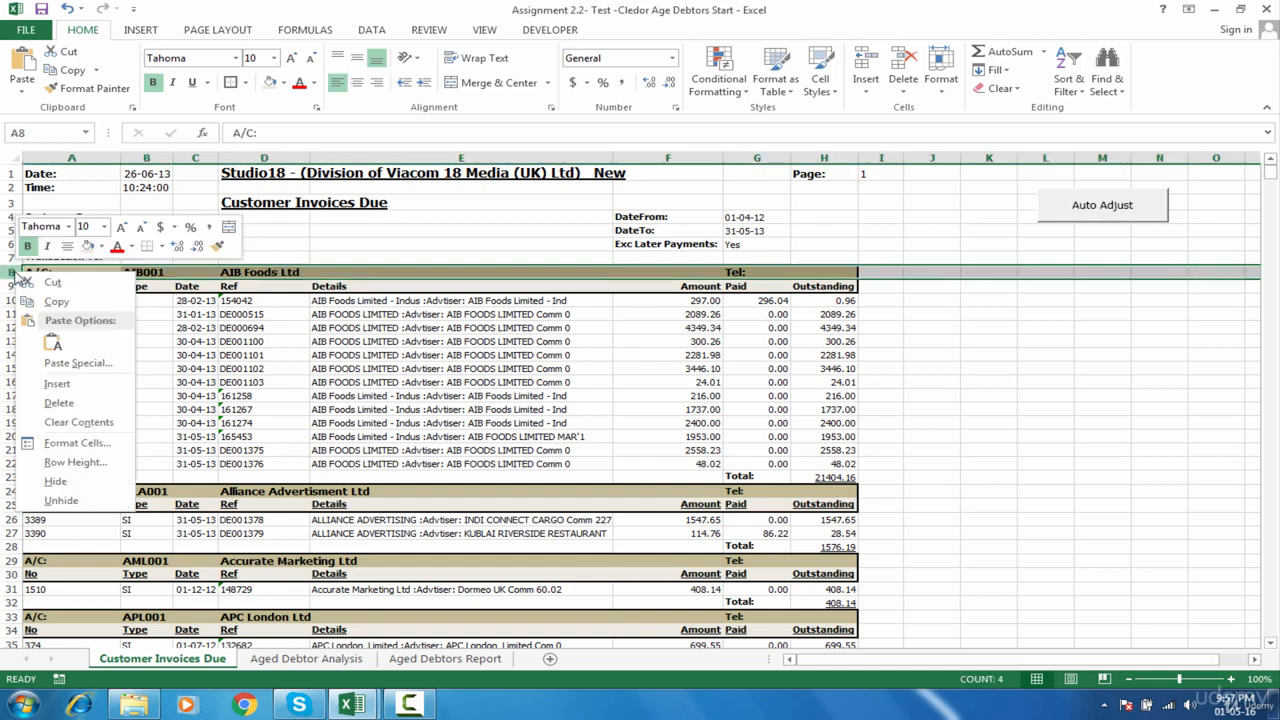
click(57, 383)
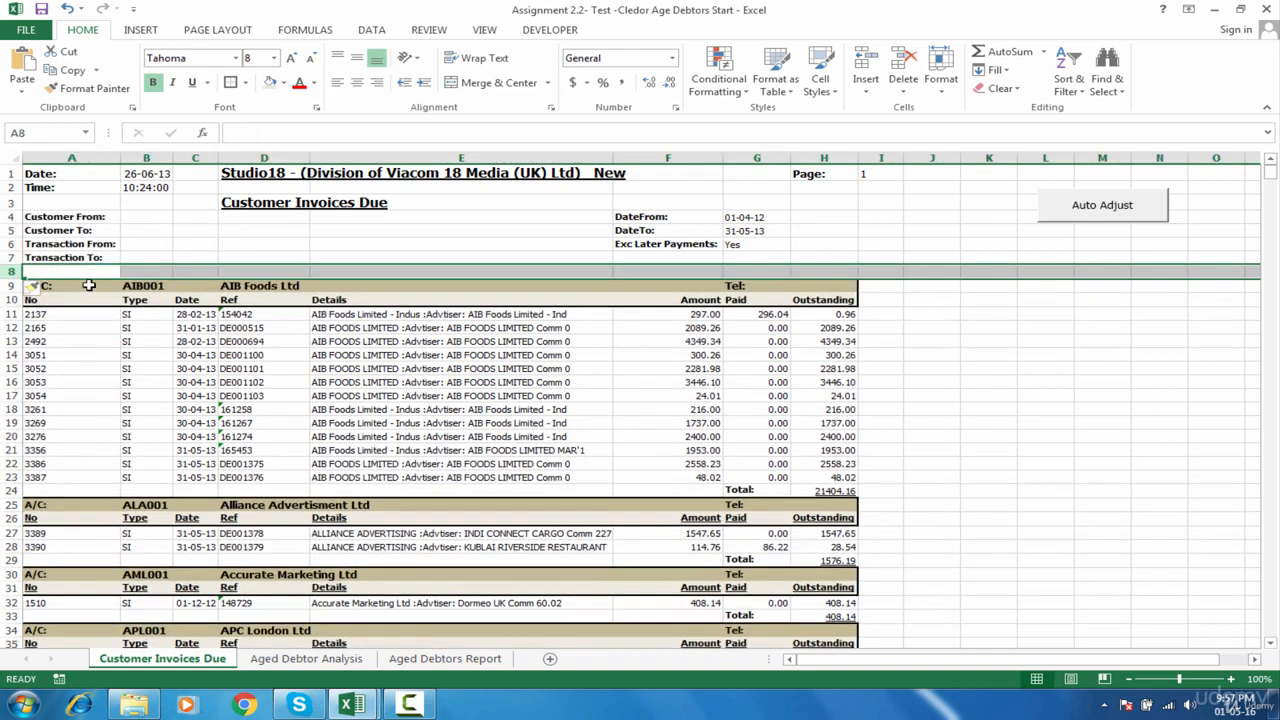
click(78, 290)
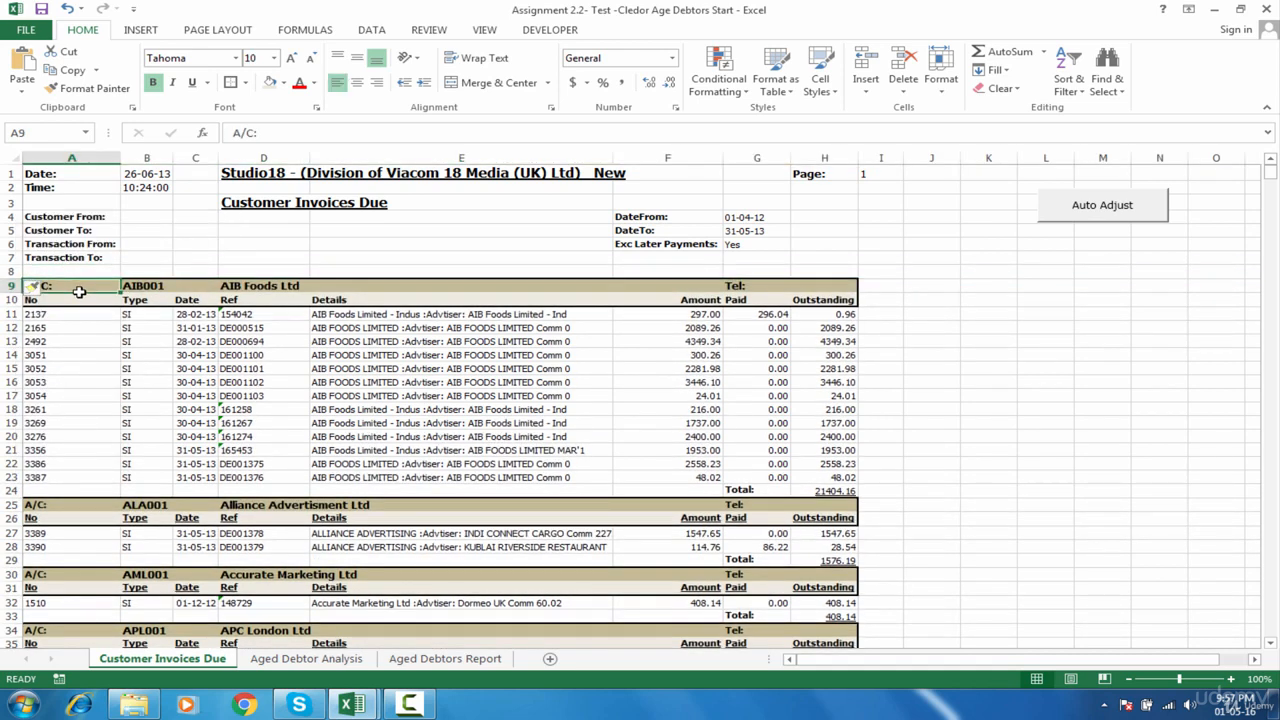
drag(78, 290, 830, 287)
key(ctrl+c)
key(Up)
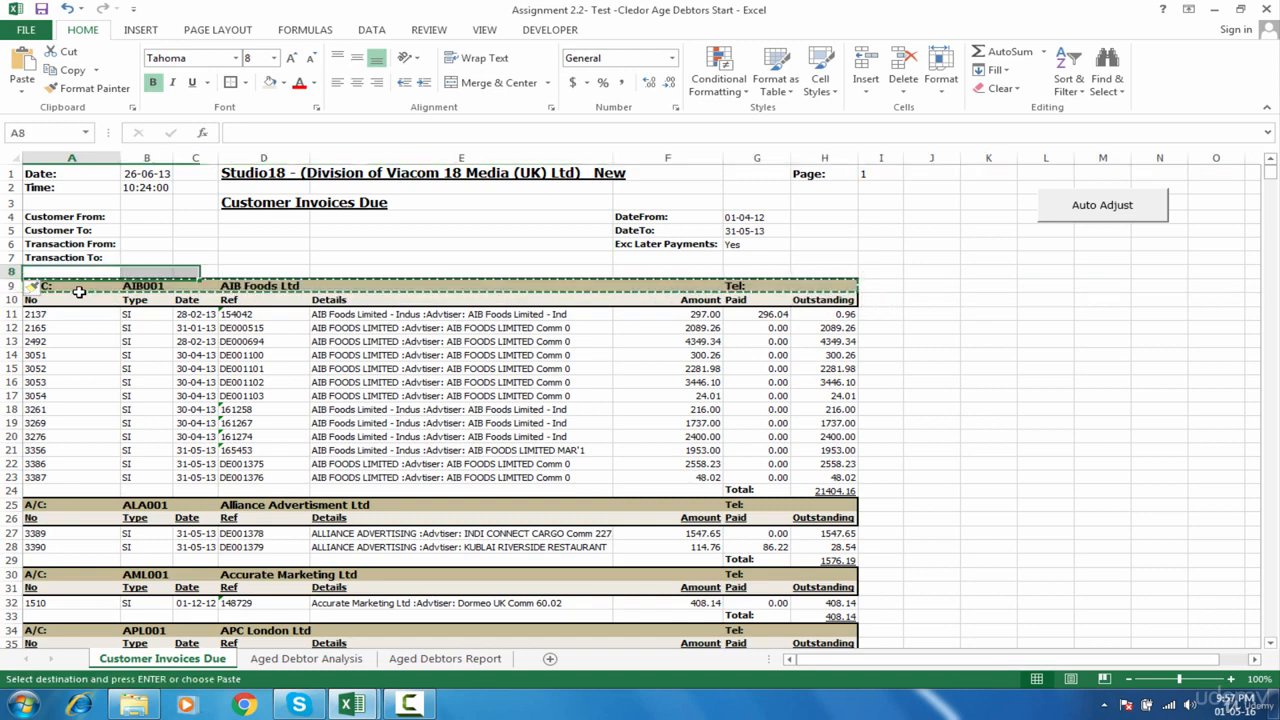
key(ctrl+v)
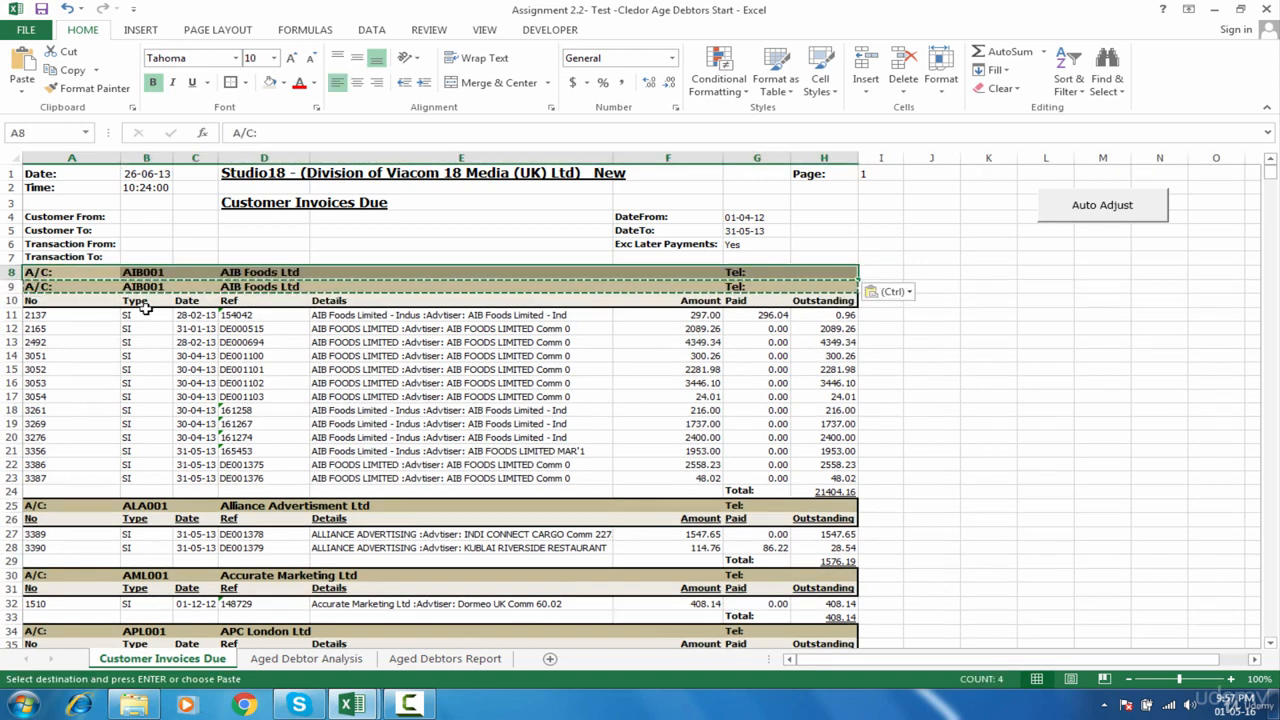
key(Escape)
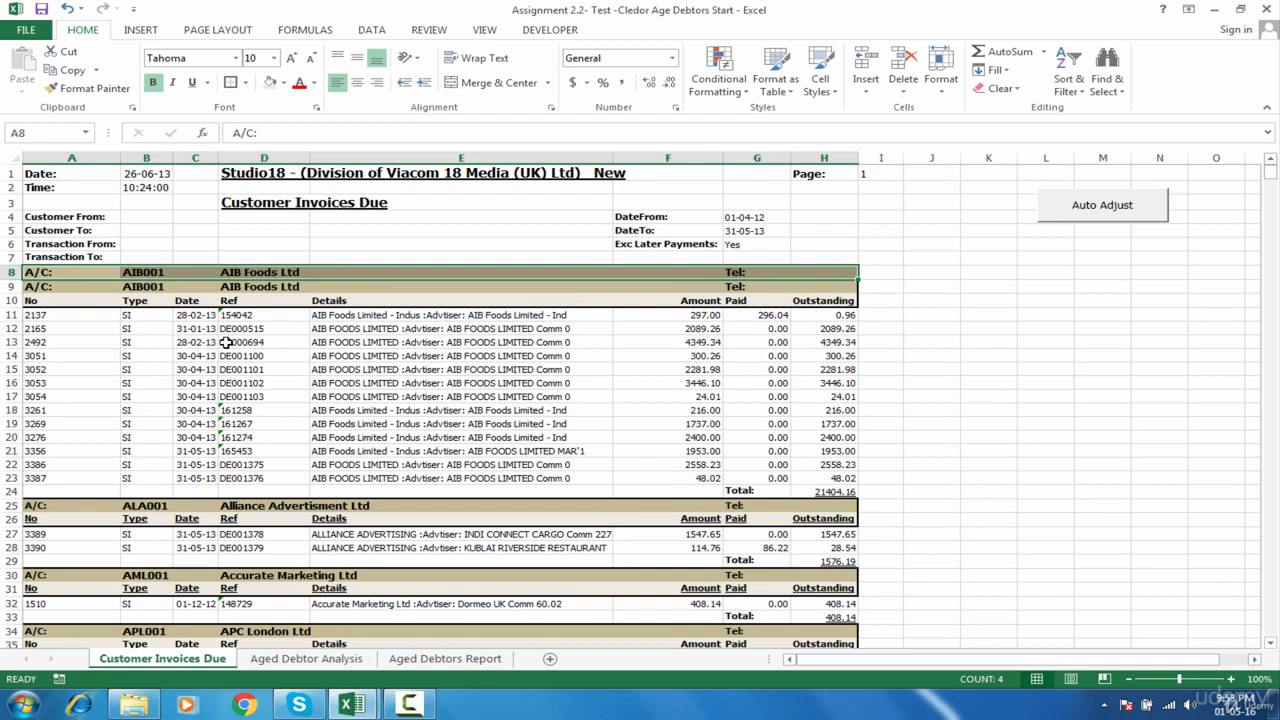
Select the invoice data from A8 to H1098, leaving out the final total rows, and name the range my_range
click(86, 273)
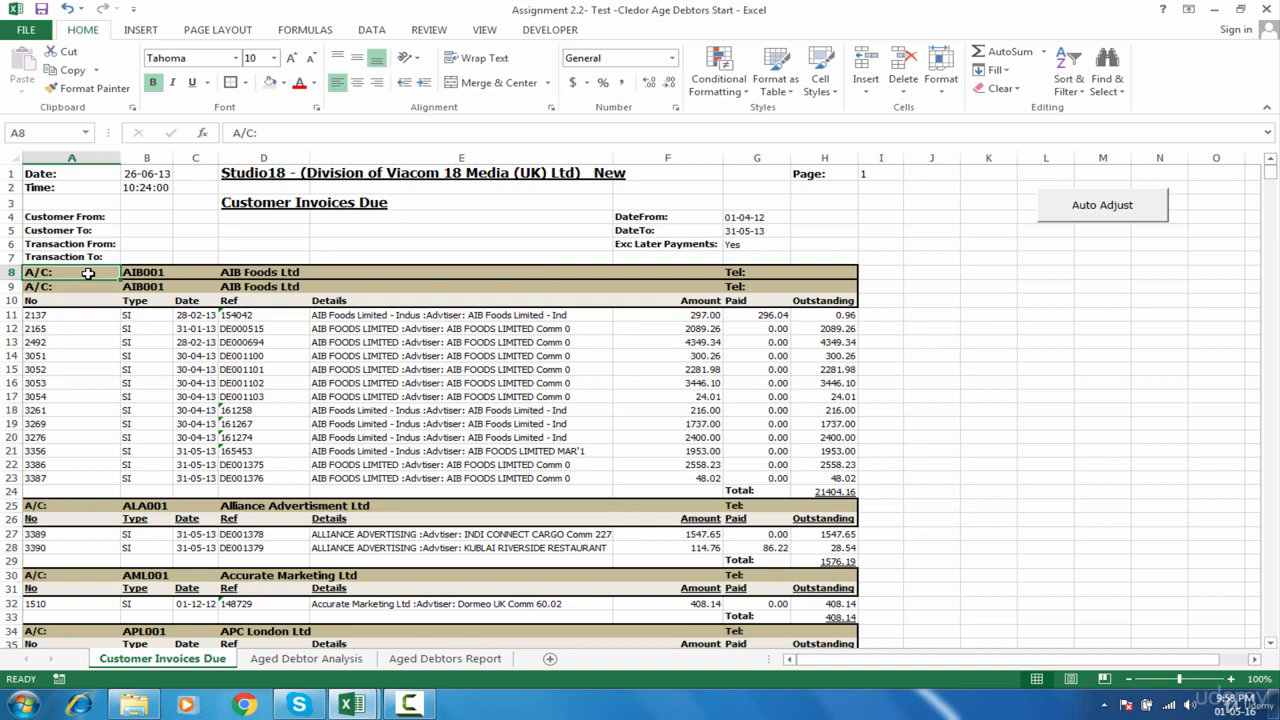
key(shift+Right)
key(shift+Right)
key(shift+Right)
key(shift+Right)
key(shift+Right)
key(shift+Right)
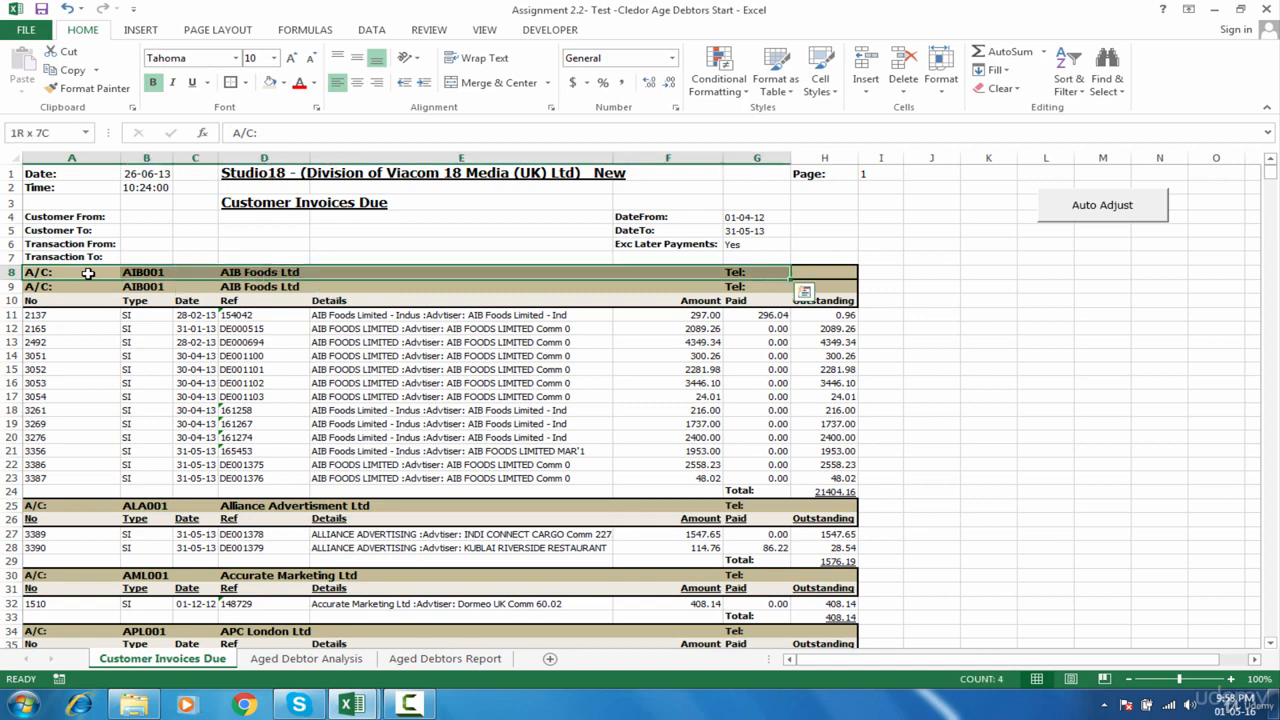
key(shift+Right)
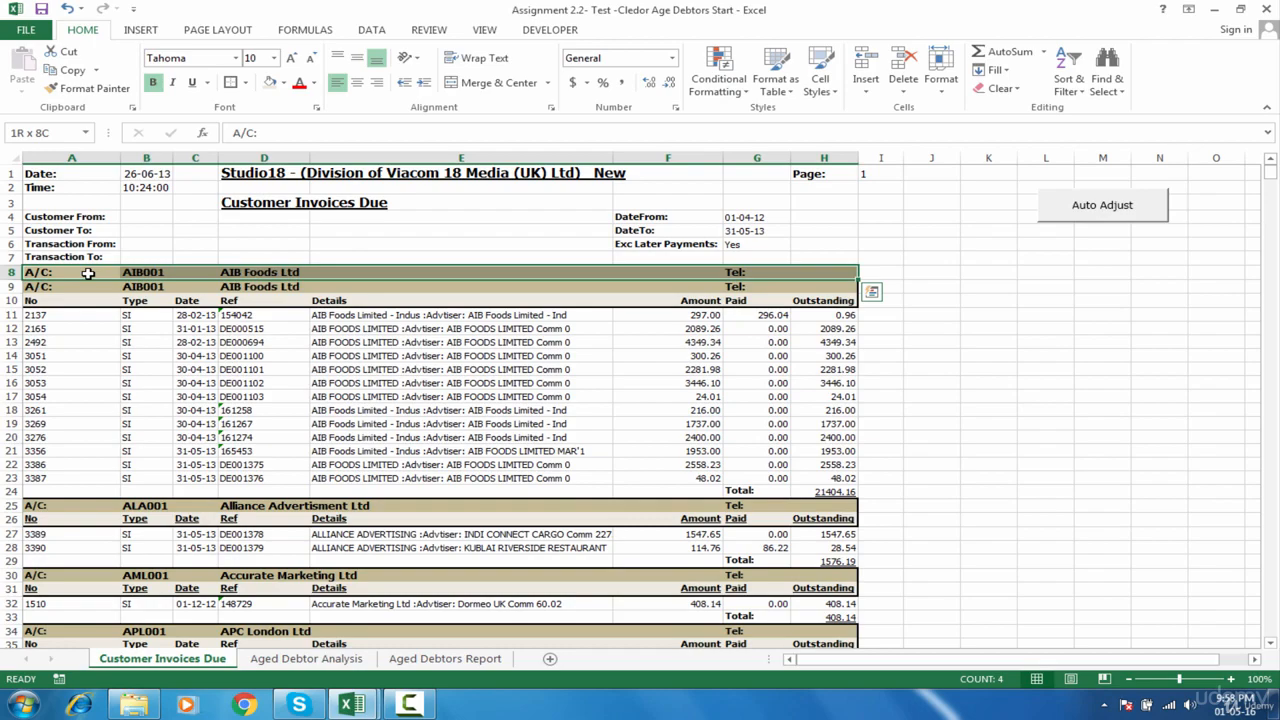
key(shift+Down)
key(shift+Down)
key(shift+Down)
key(shift+Down)
key(shift+Down)
key(shift+Down)
key(shift+Down)
key(shift+Down)
key(shift+Down)
key(shift+Down)
key(shift+Down)
key(shift+Down)
key(shift+Down)
key(shift+Down)
key(shift+Down)
key(shift+Down)
key(shift+Down)
key(shift+Down)
key(shift+Down)
key(shift+Down)
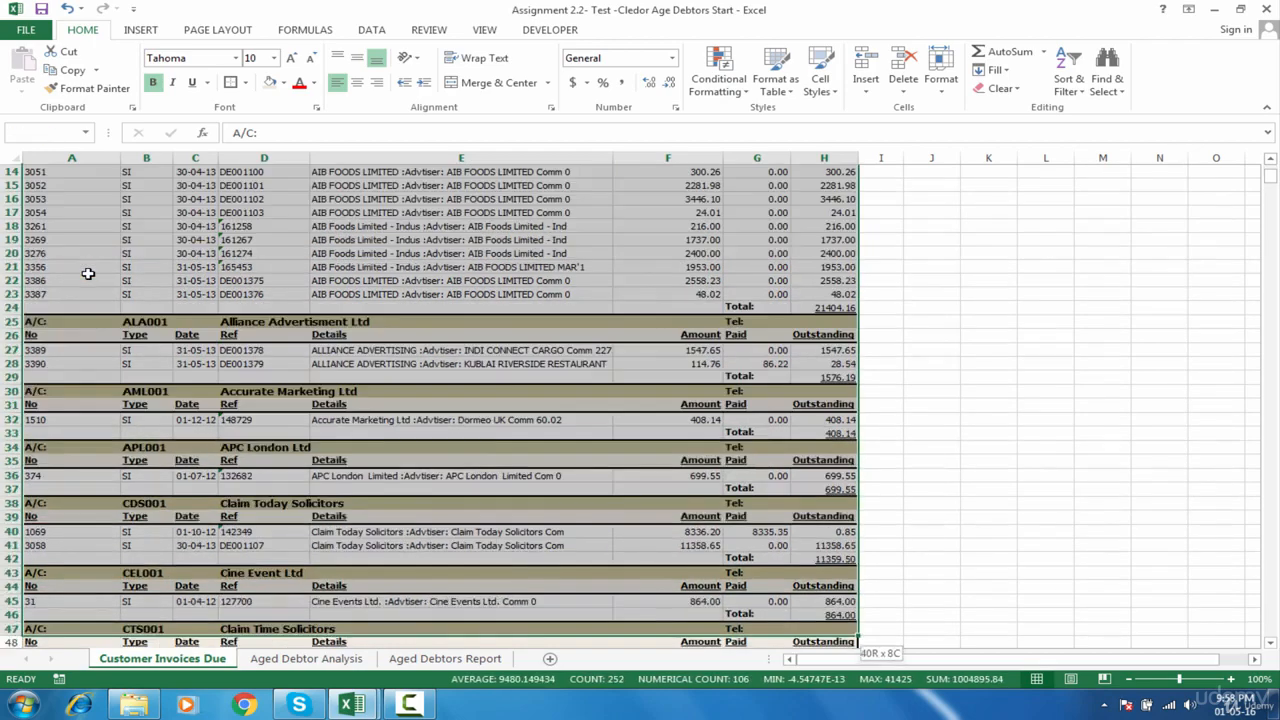
key(shift+Down)
key(shift+Down)
key(shift+Down)
key(shift+Down)
key(shift+Down)
key(shift+Down)
key(shift+Down)
key(shift+Down)
key(shift+Down)
key(shift+Down)
key(shift+Down)
key(shift+Down)
key(shift+Down)
key(shift+Down)
key(shift+Down)
key(shift+Down)
key(shift+Down)
key(shift+Down)
key(shift+Down)
key(shift+Down)
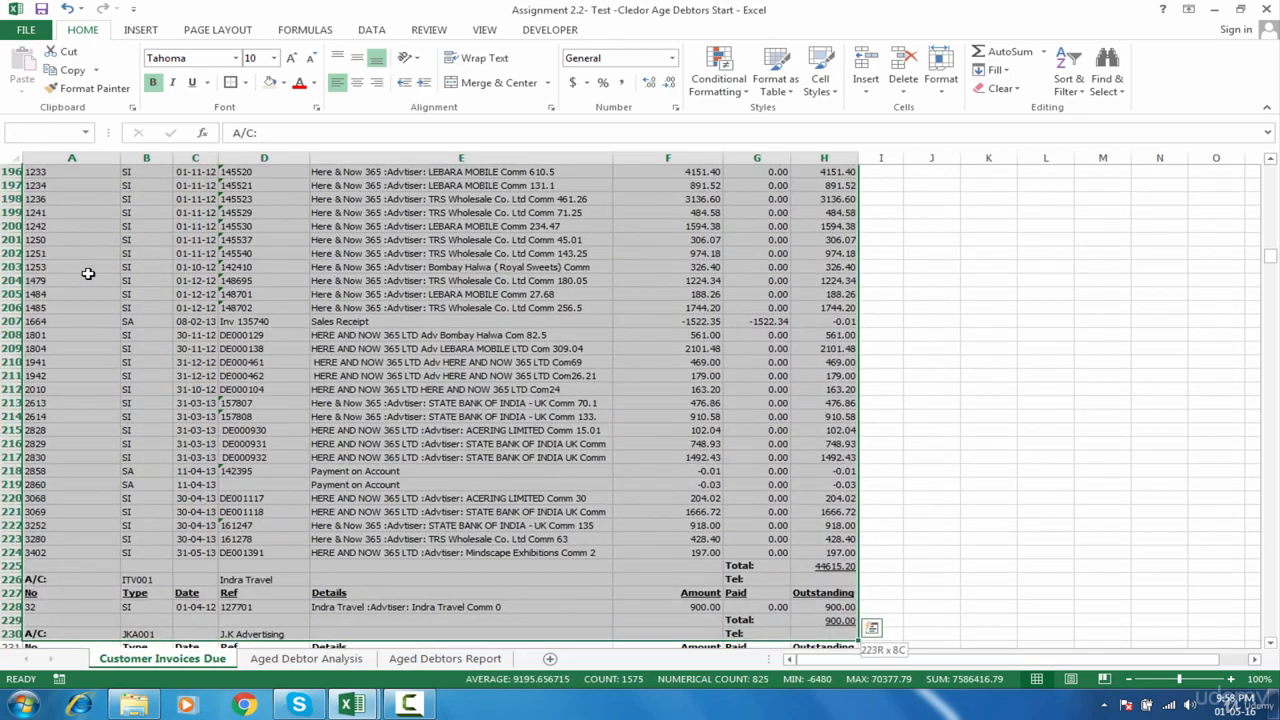
key(shift+Page_Down)
key(shift+Page_Down)
key(shift+Page_Down)
key(shift+Page_Down)
key(shift+Page_Down)
key(shift+Page_Down)
key(shift+Page_Down)
key(shift+Page_Down)
key(shift+Page_Down)
key(shift+Page_Down)
key(shift+Page_Down)
key(shift+Page_Down)
key(shift+Page_Down)
key(shift+Page_Down)
key(shift+Page_Down)
key(shift+Page_Down)
key(shift+Page_Down)
key(shift+Page_Down)
key(shift+Page_Down)
key(shift+Page_Down)
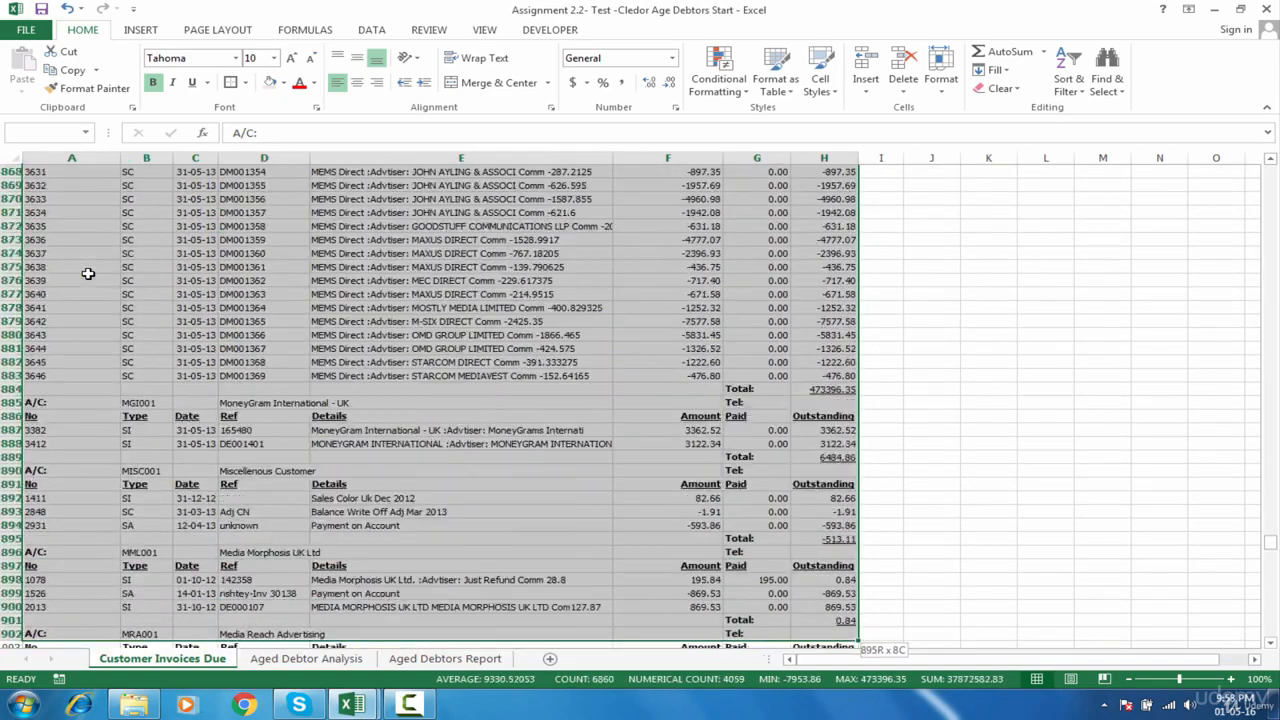
key(shift+Down)
key(shift+Down)
key(shift+Down)
key(shift+Down)
key(shift+Down)
key(shift+Down)
key(shift+Down)
key(shift+Down)
key(shift+Down)
key(shift+Down)
key(shift+Down)
key(shift+Down)
key(shift+Down)
key(shift+Down)
key(shift+Down)
key(shift+Down)
key(shift+Down)
key(shift+Down)
key(shift+Down)
key(shift+Down)
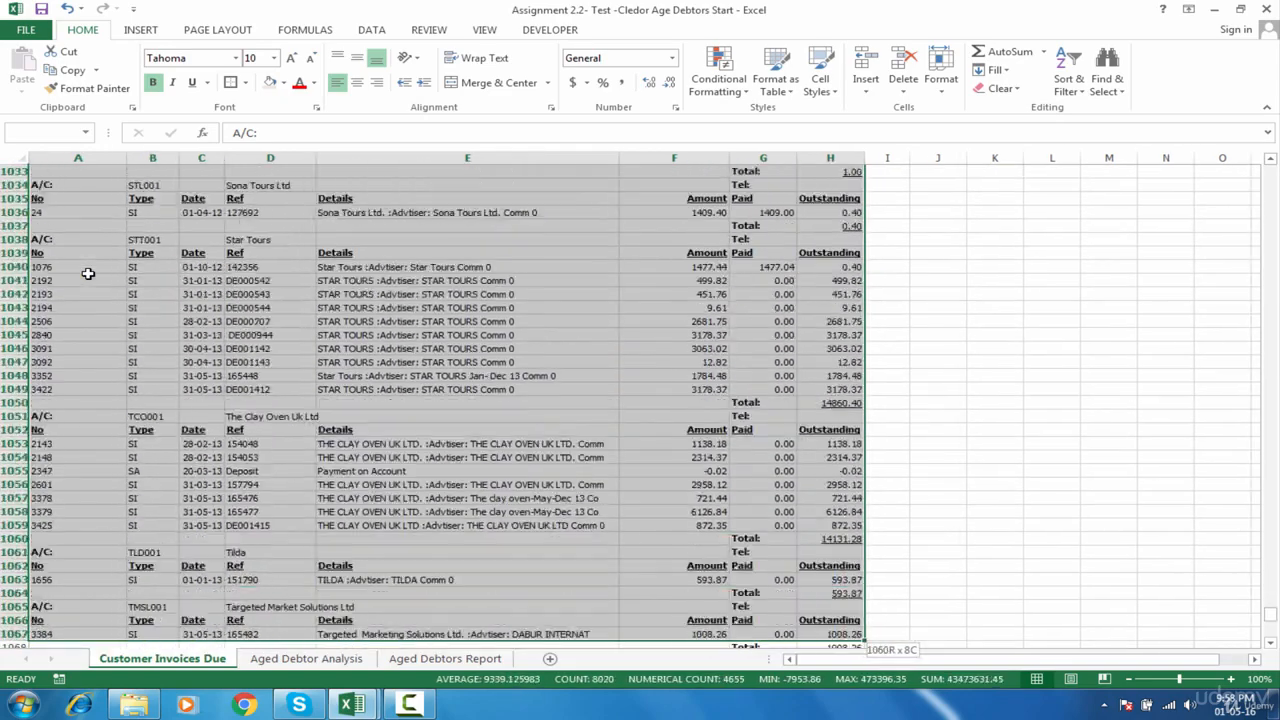
key(ctrl+shift+Down)
key(ctrl+shift+Down)
key(ctrl+shift+Down)
key(ctrl+shift+Down)
key(ctrl+shift+Down)
key(ctrl+shift+Down)
key(ctrl+shift+Down)
key(ctrl+shift+Down)
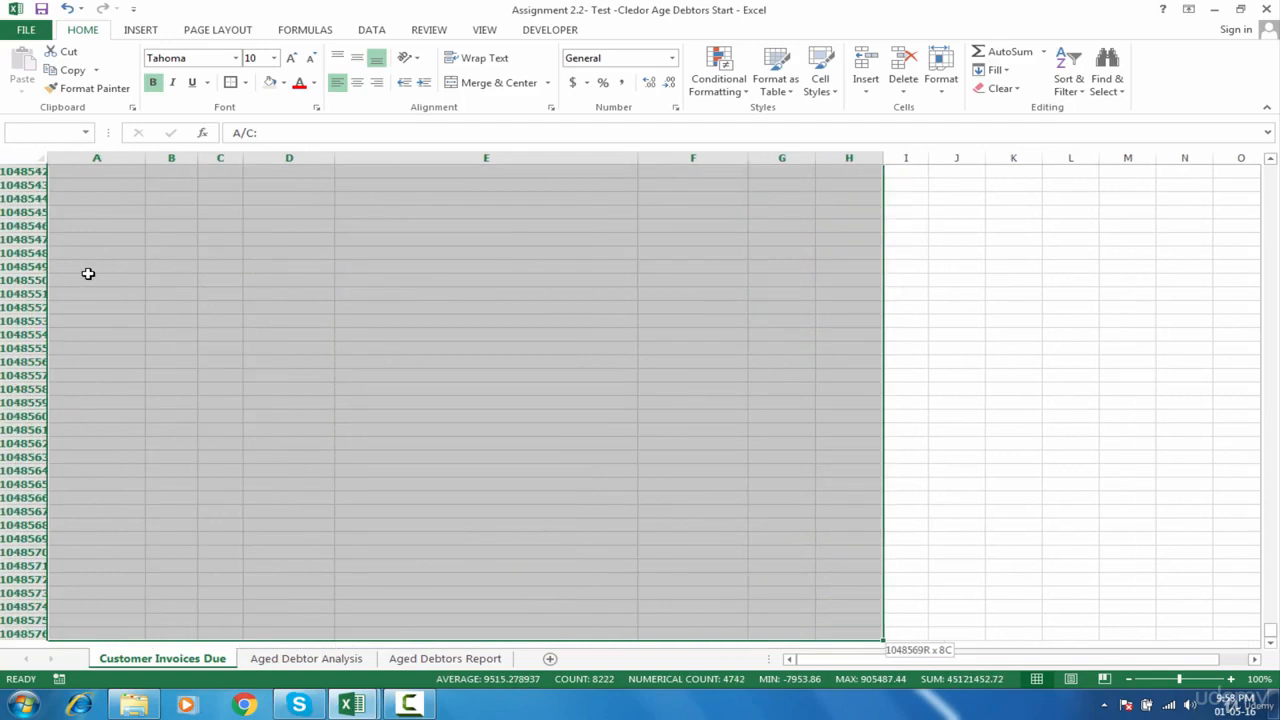
key(ctrl+shift+Up)
key(ctrl+shift+Down)
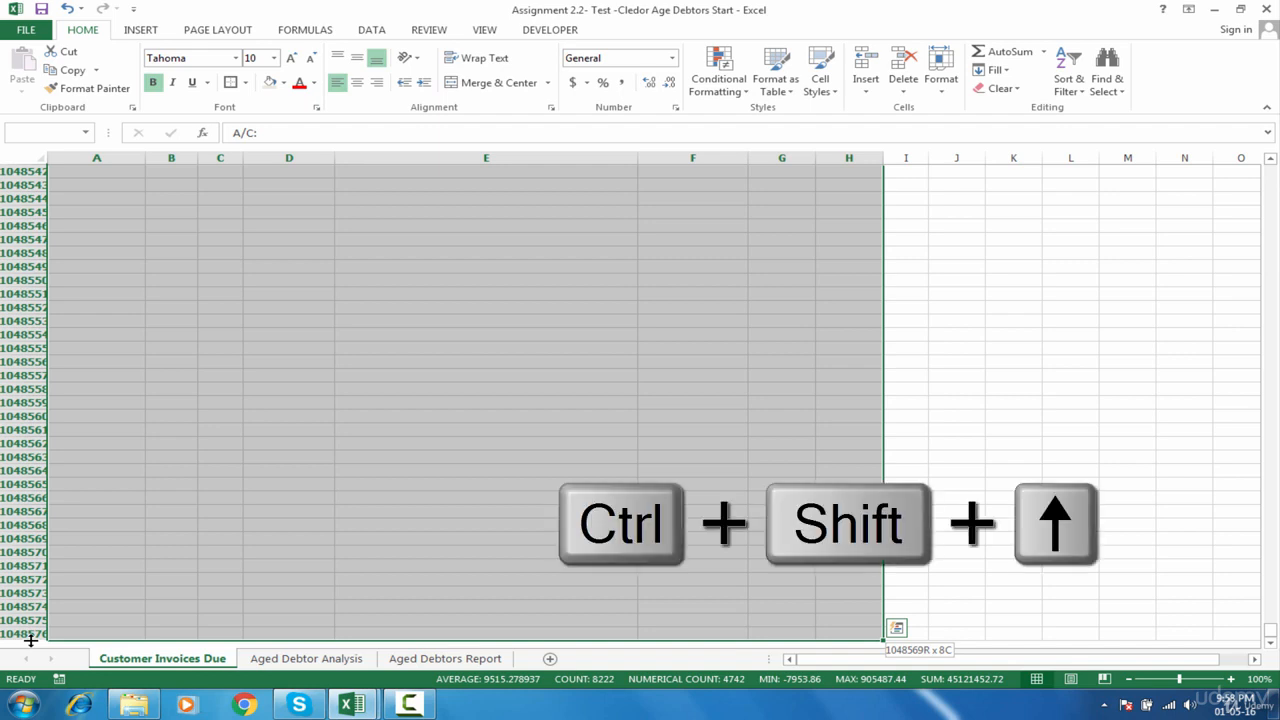
key(ctrl+shift+Up)
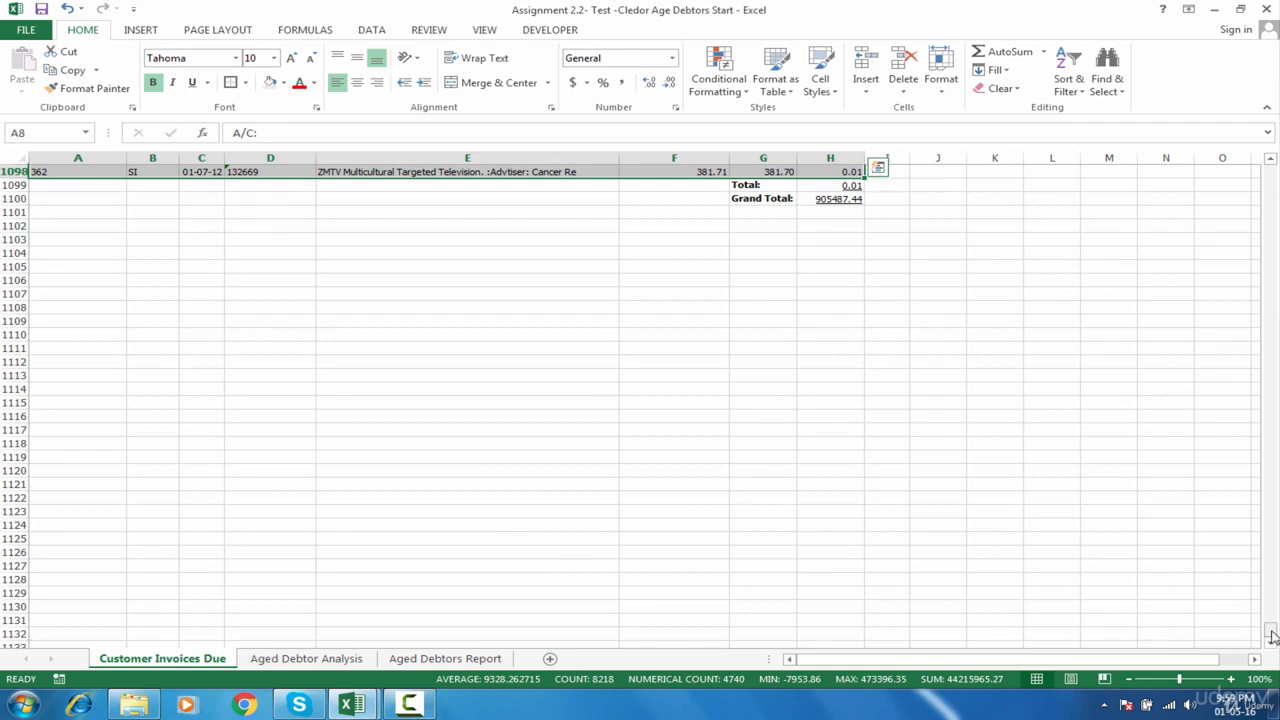
scroll(1276, 314, up, 7)
drag(1271, 366, 1273, 169)
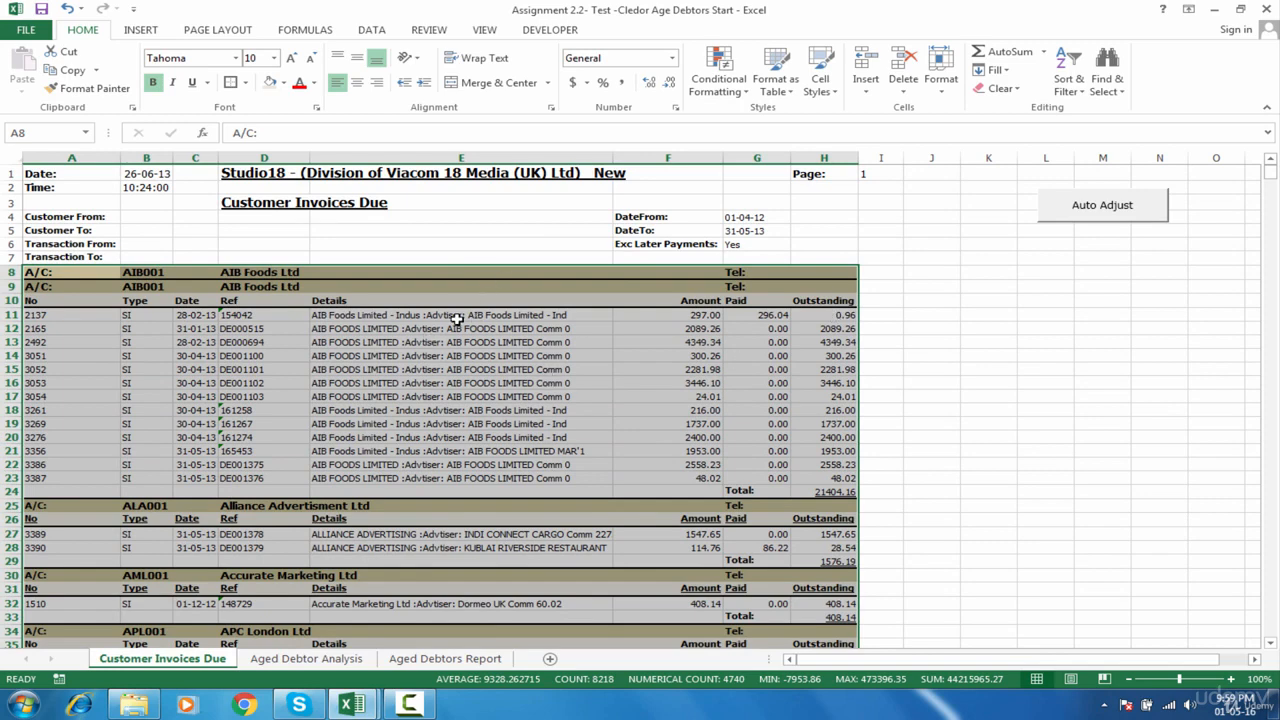
click(54, 132)
text(my_range)
key(Return)
click(468, 216)
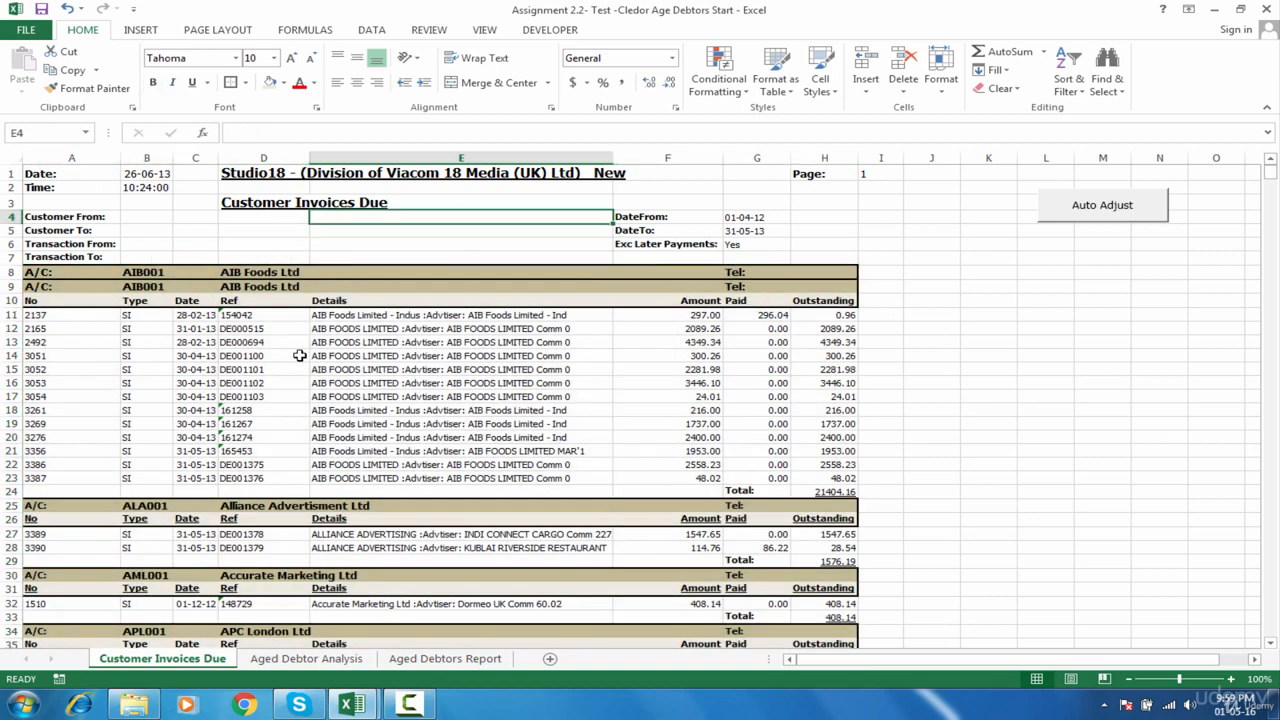
Select the named range my_range to check which cells it covers
click(86, 134)
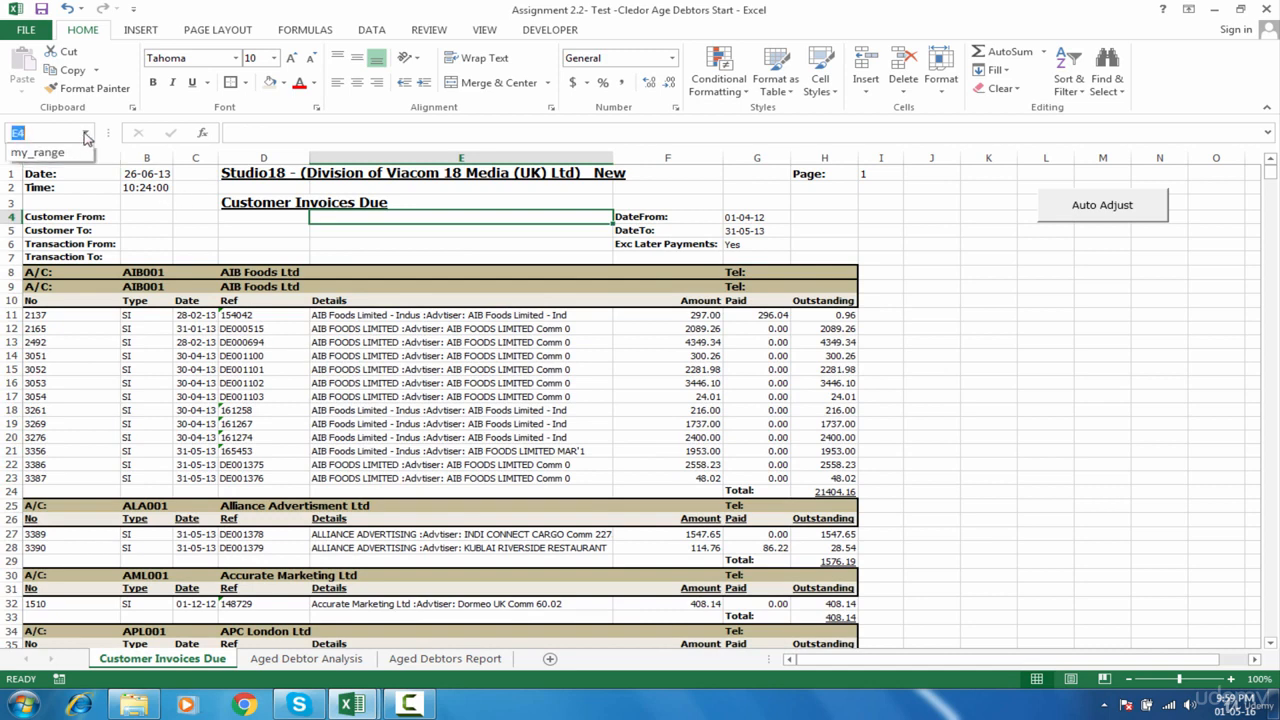
click(72, 154)
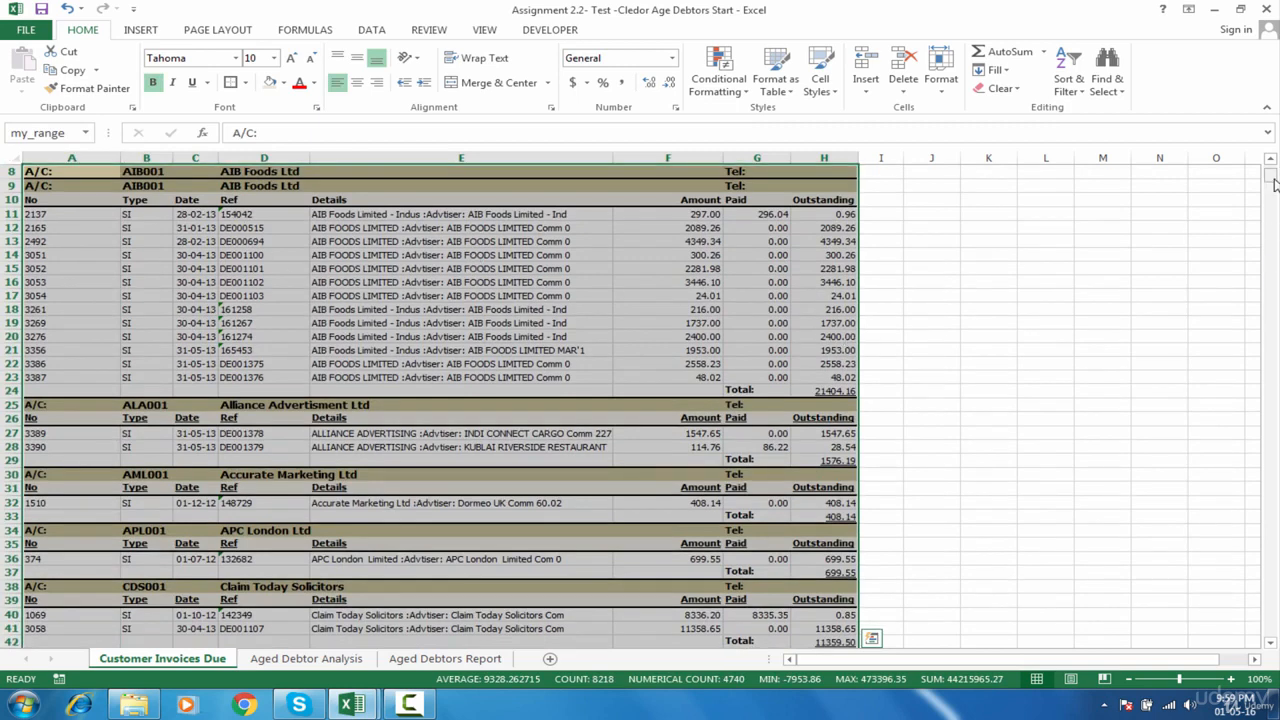
scroll(1274, 183, up, 3)
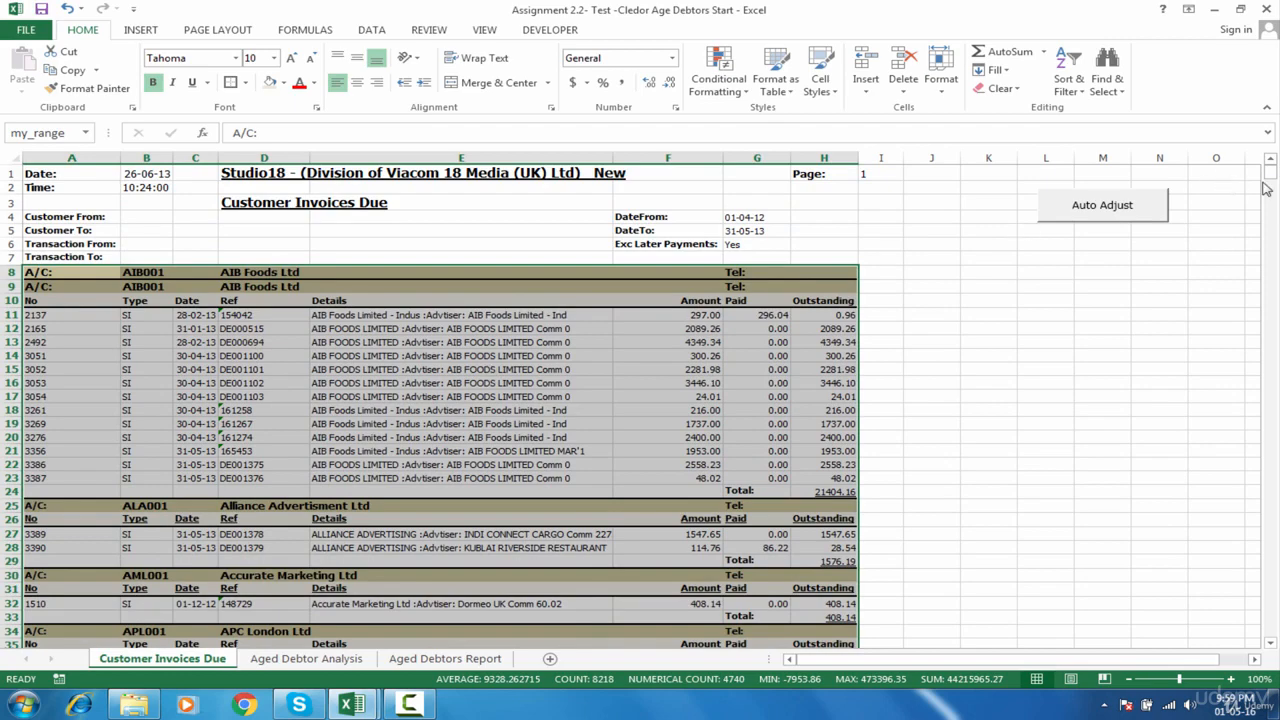
mouse_move(1269, 172)
mouse_down()
mouse_move(1270, 236)
mouse_move(1269, 172)
mouse_up()
click(38, 287)
drag(36, 287, 820, 288)
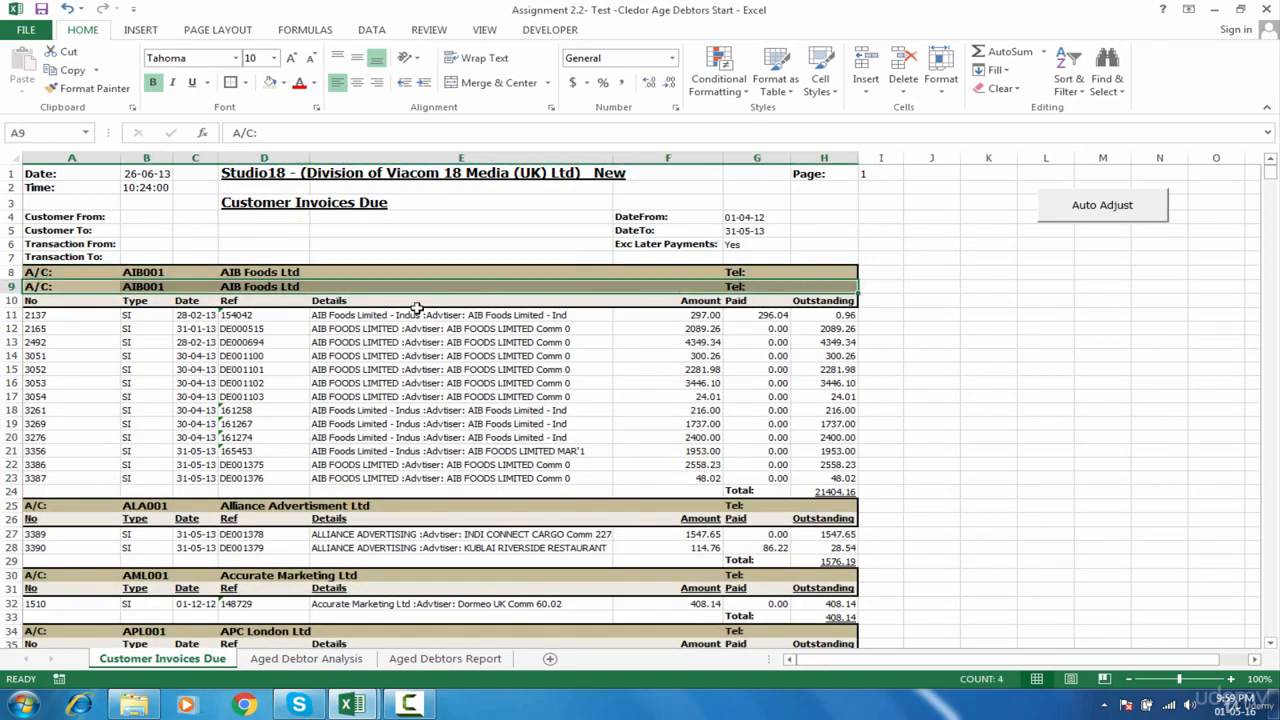
click(105, 272)
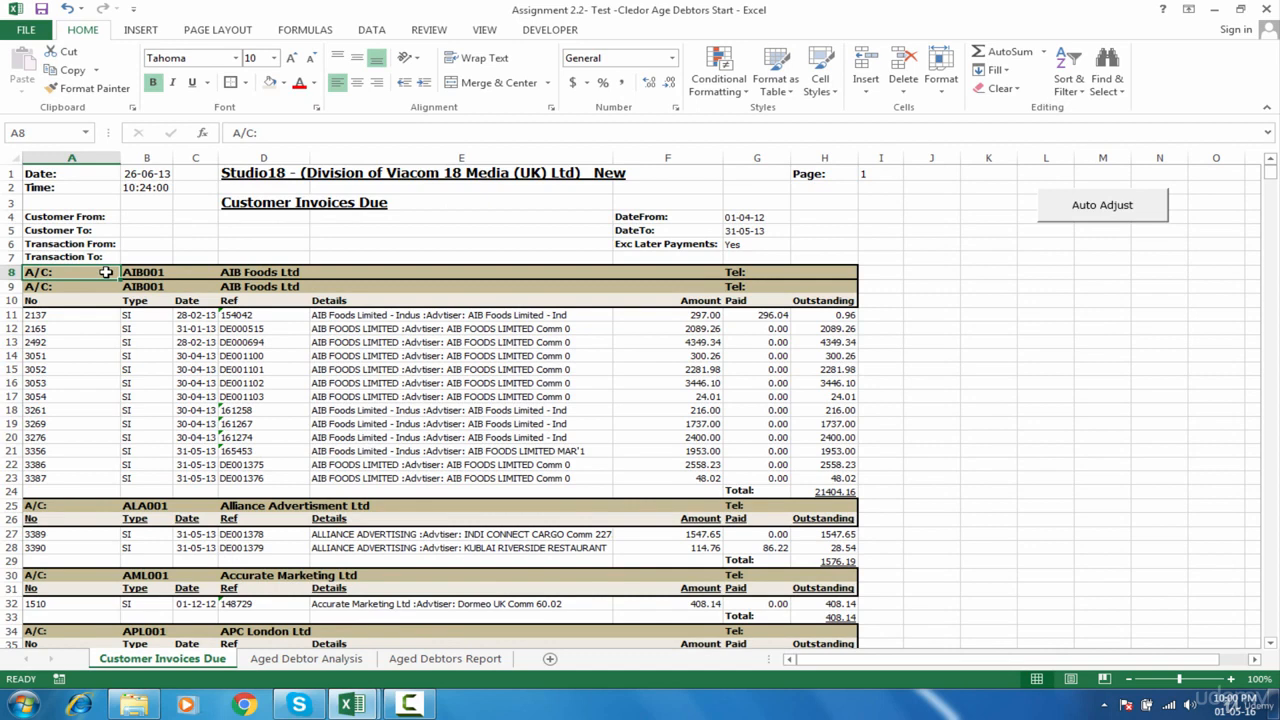
click(53, 301)
drag(53, 301, 826, 295)
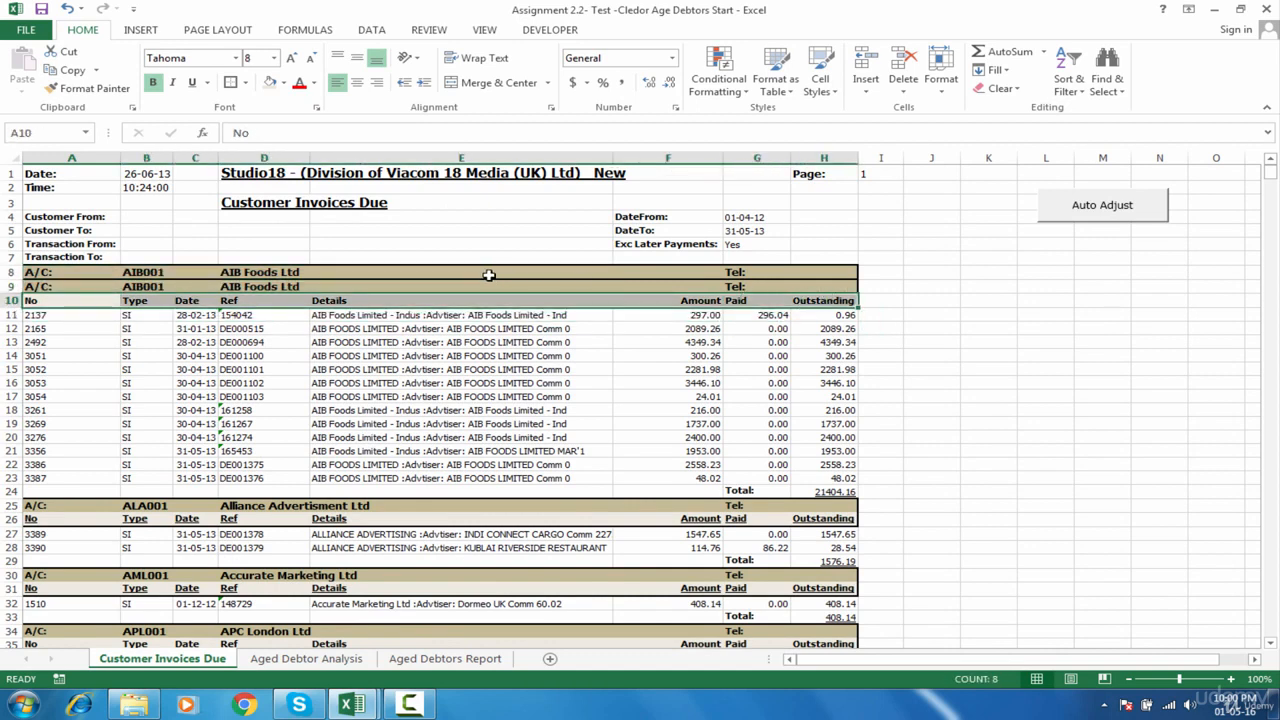
click(66, 287)
drag(135, 297, 127, 289)
key(Up)
key(ctrl+shift+Right)
key(ctrl+shift+Down)
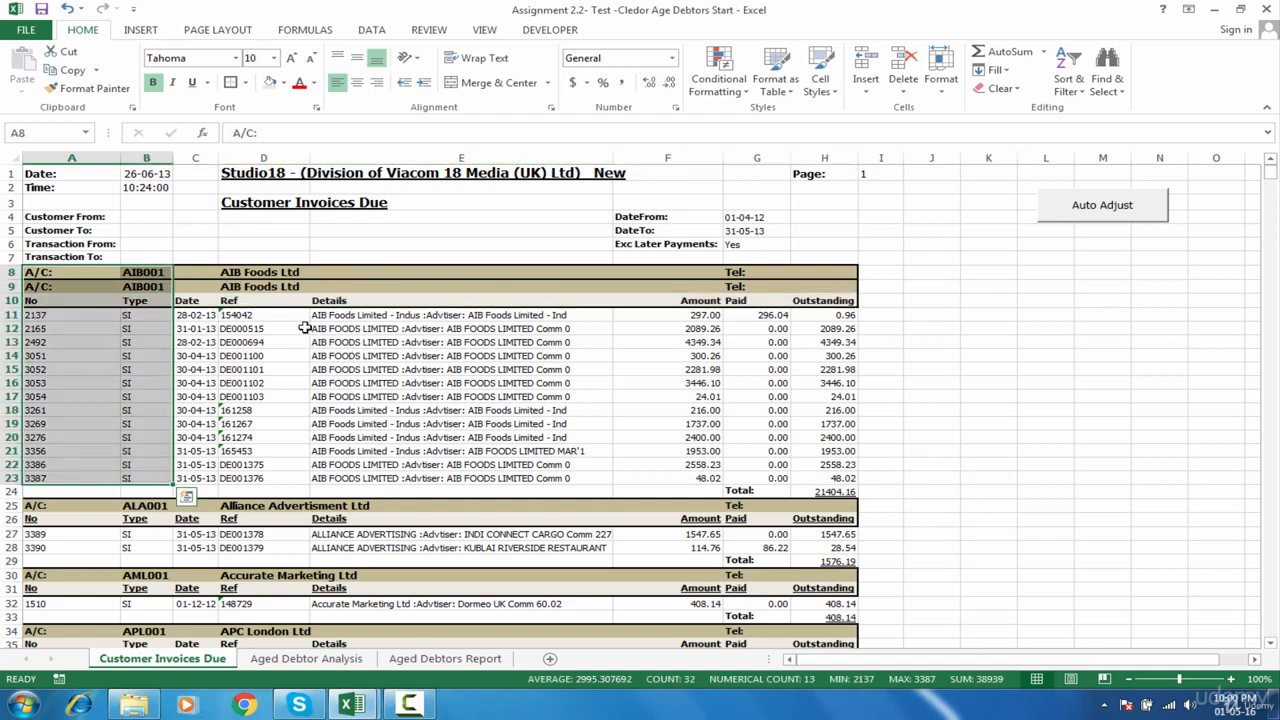
Select the named range my_range and start a new conditional formatting rule that uses a formula to determine which cells to format
click(86, 133)
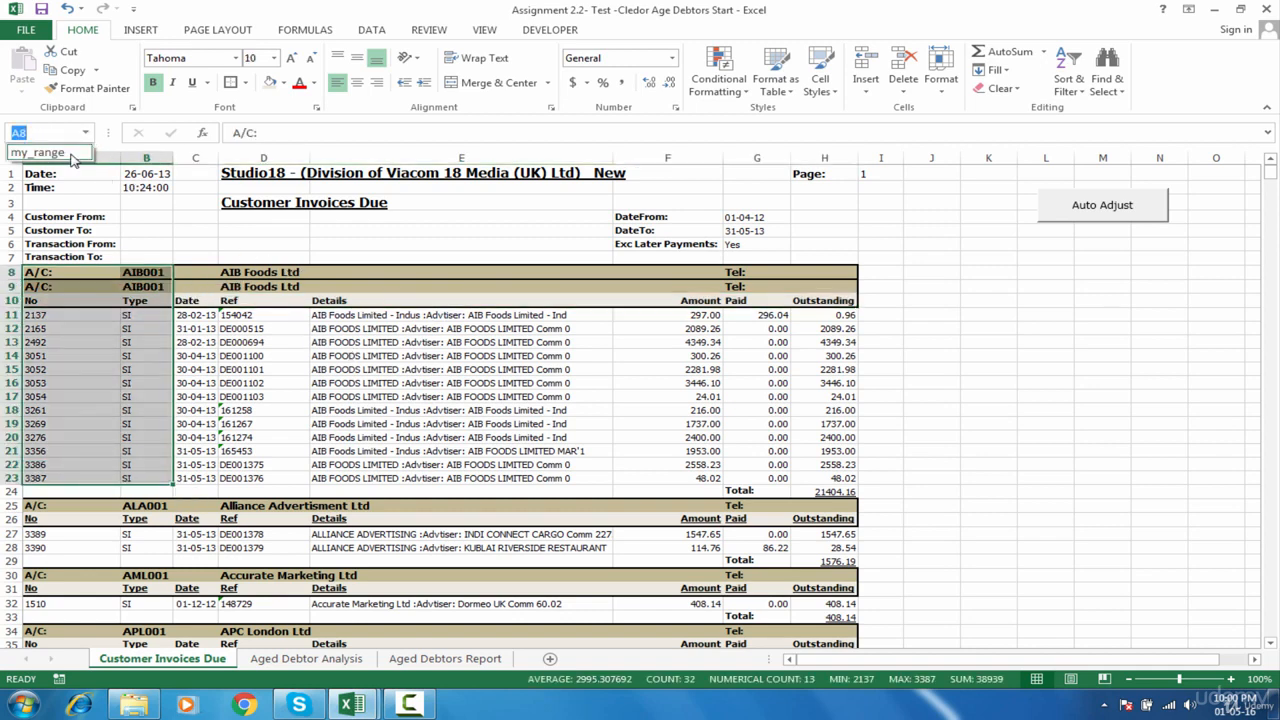
click(50, 148)
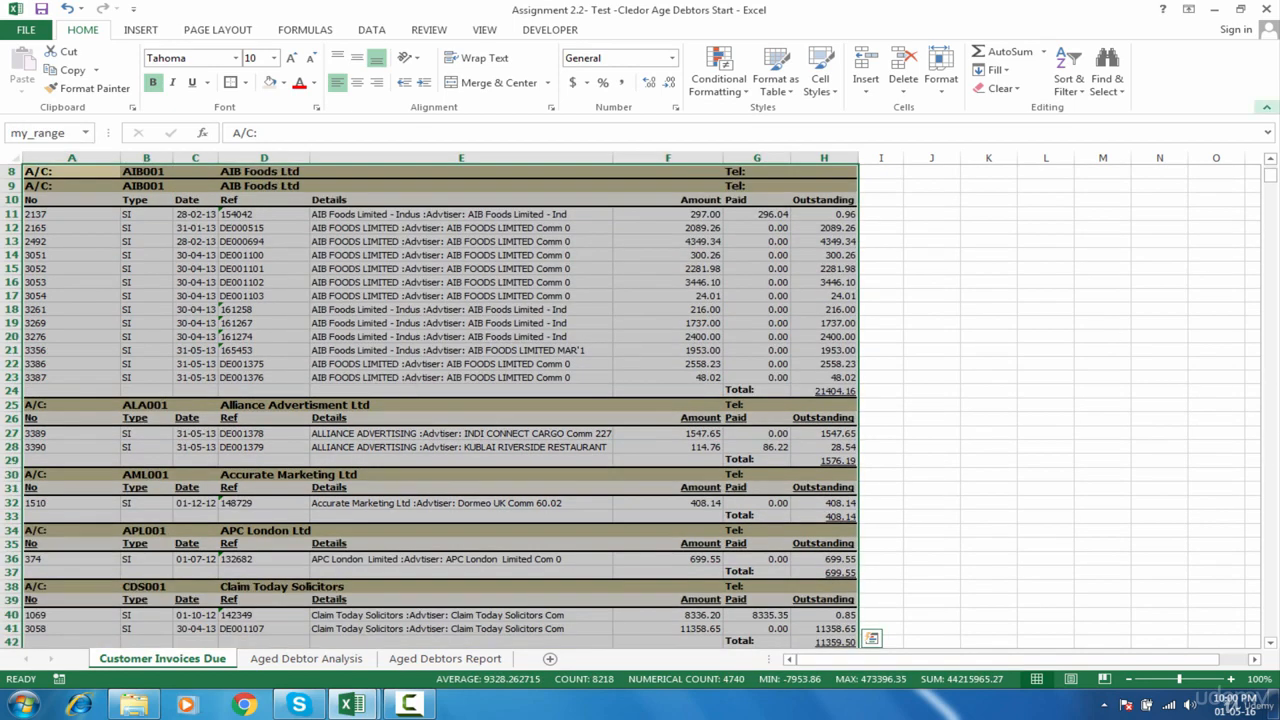
scroll(1274, 180, up, 3)
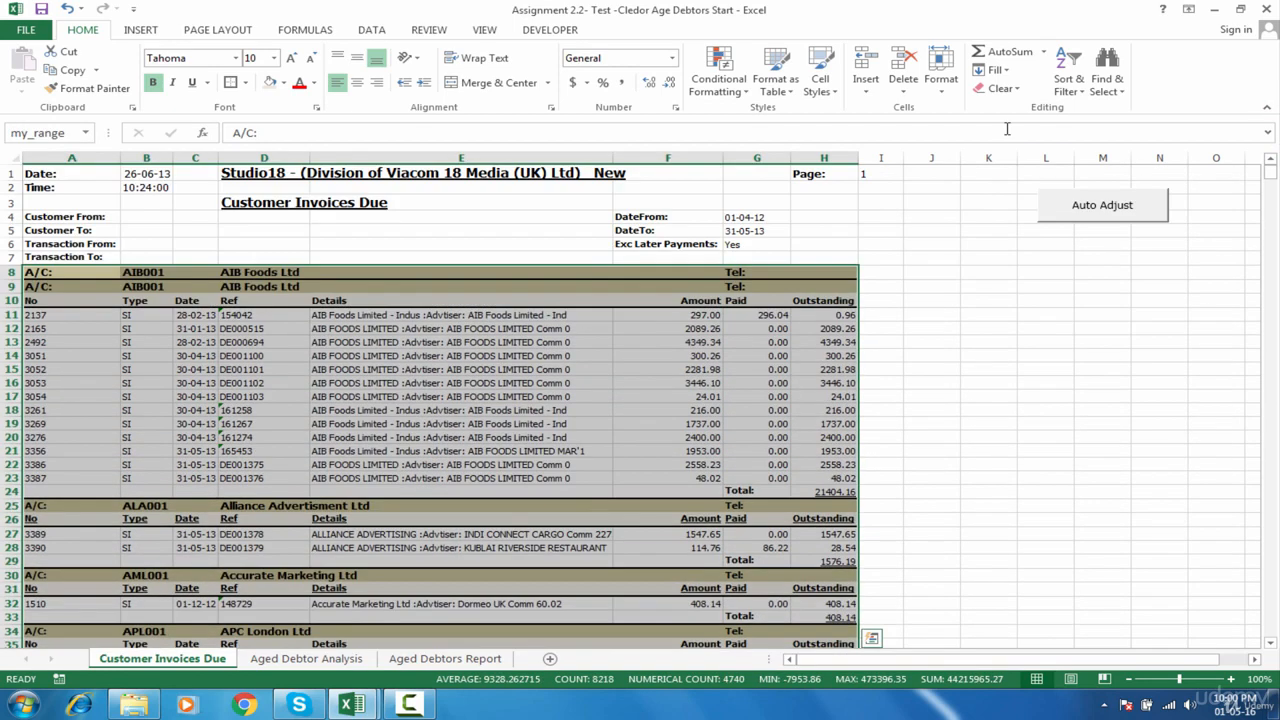
click(722, 80)
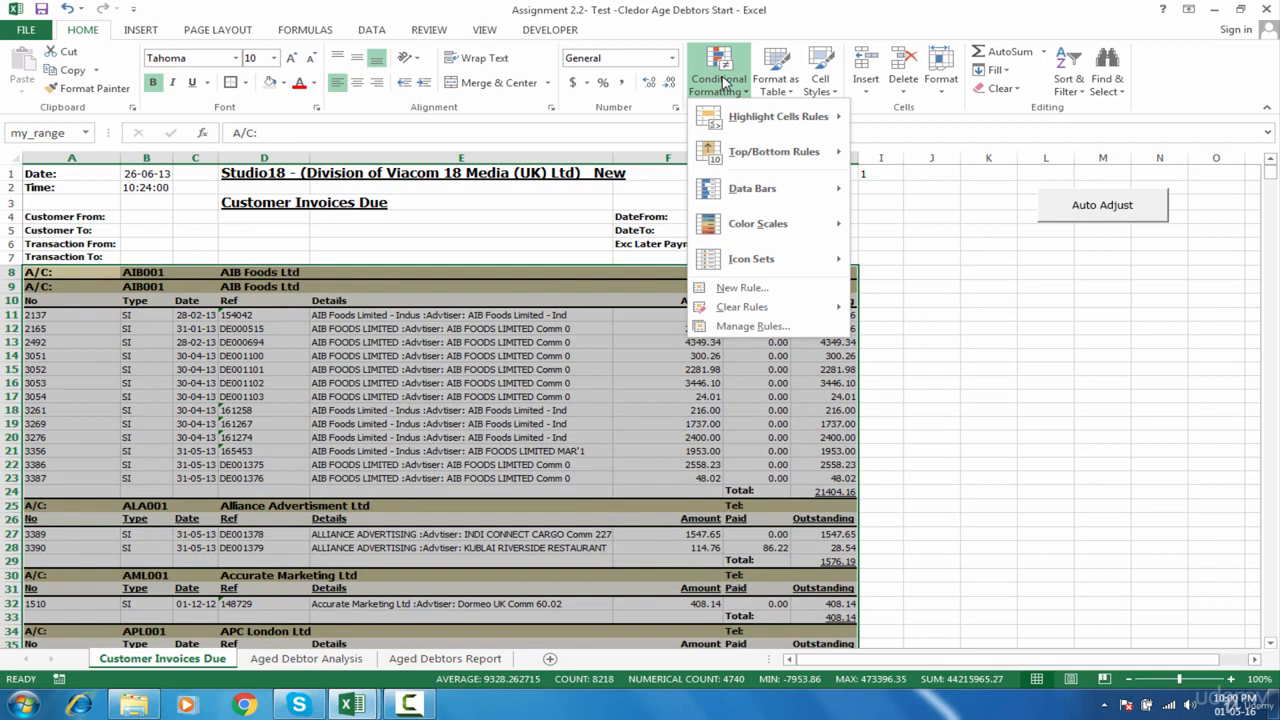
click(743, 290)
click(767, 408)
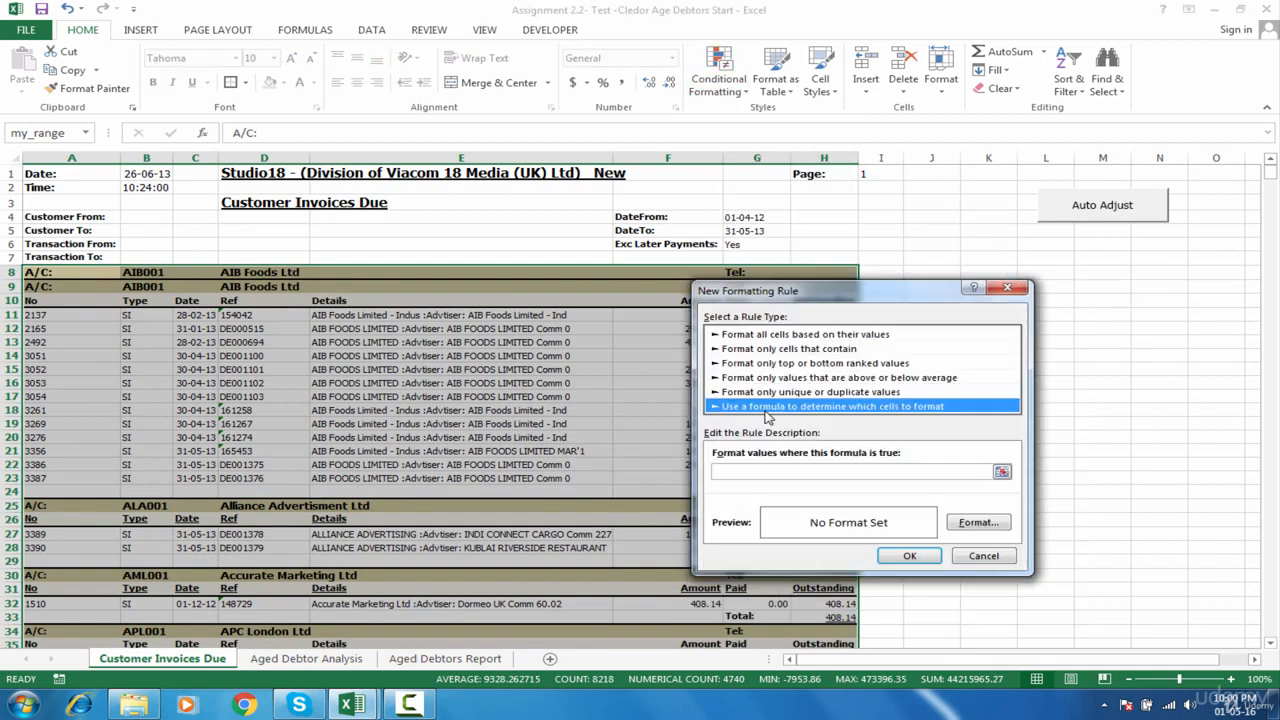
Enter the rule formula =$A8="A/C:", keeping column A absolute and the row relative
click(843, 469)
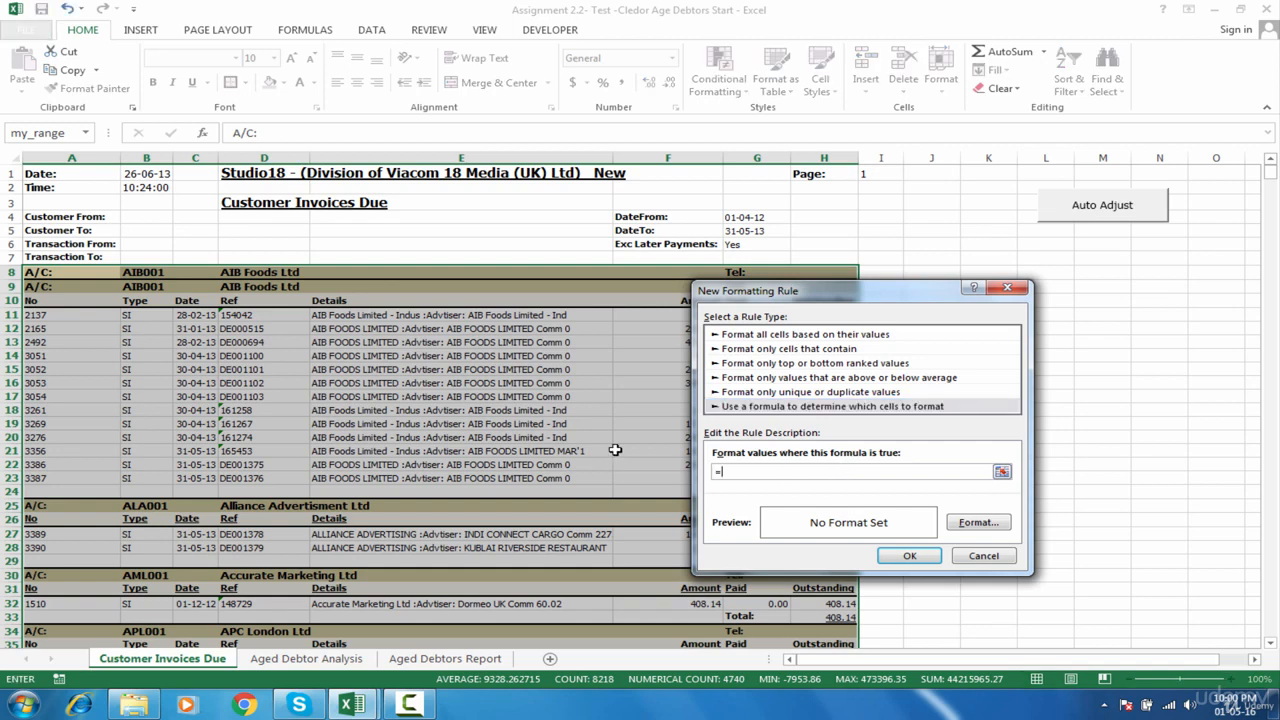
text(=)
click(87, 272)
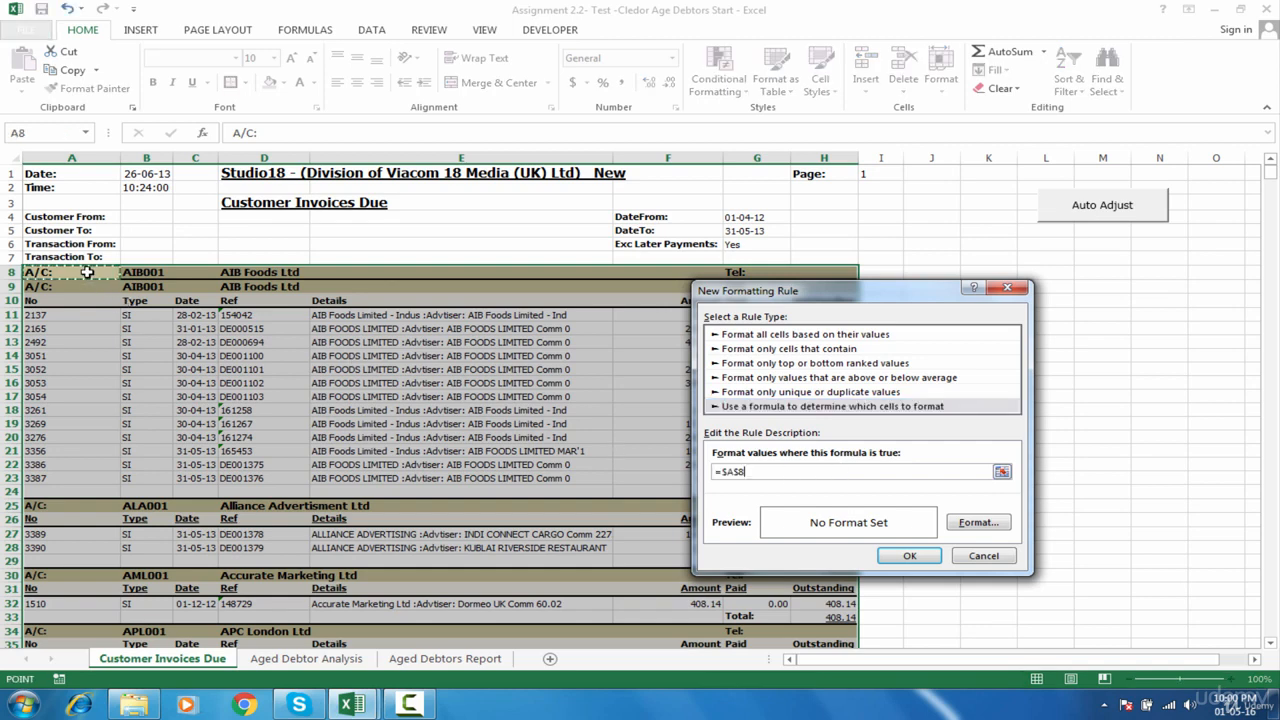
key(F4)
key(F4)
text(=)
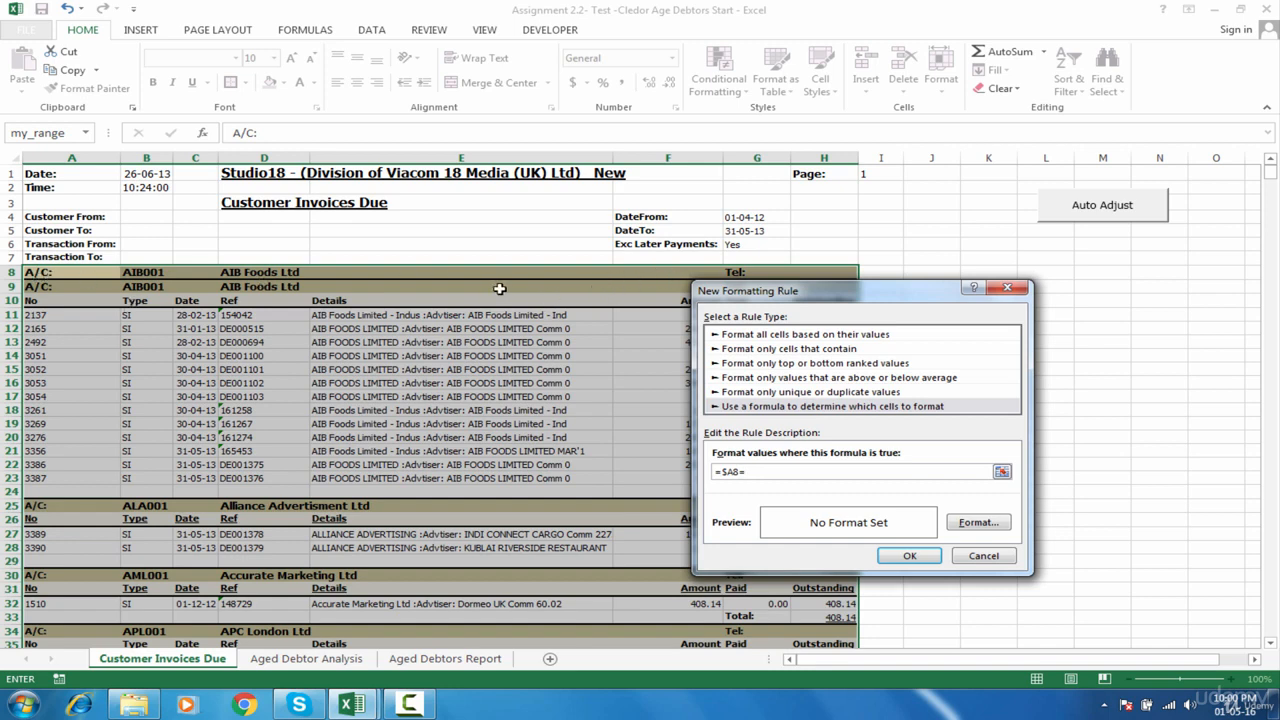
drag(770, 295, 1033, 342)
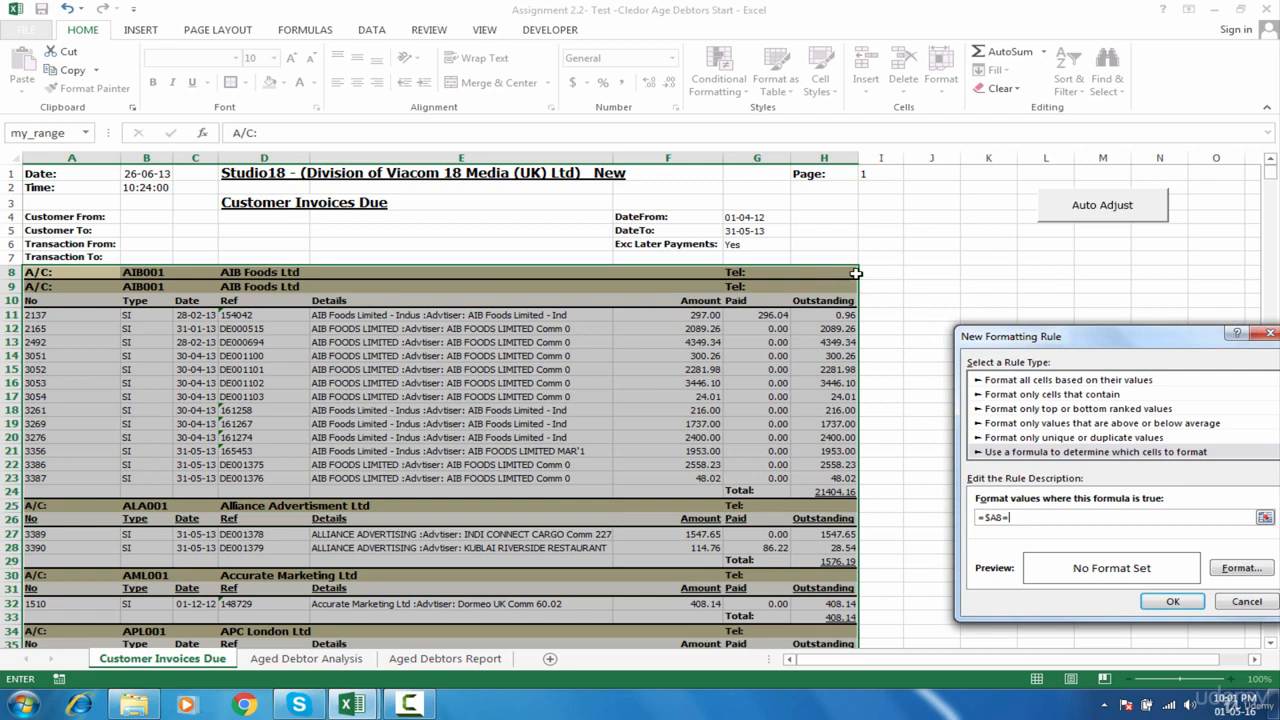
drag(1062, 338, 862, 260)
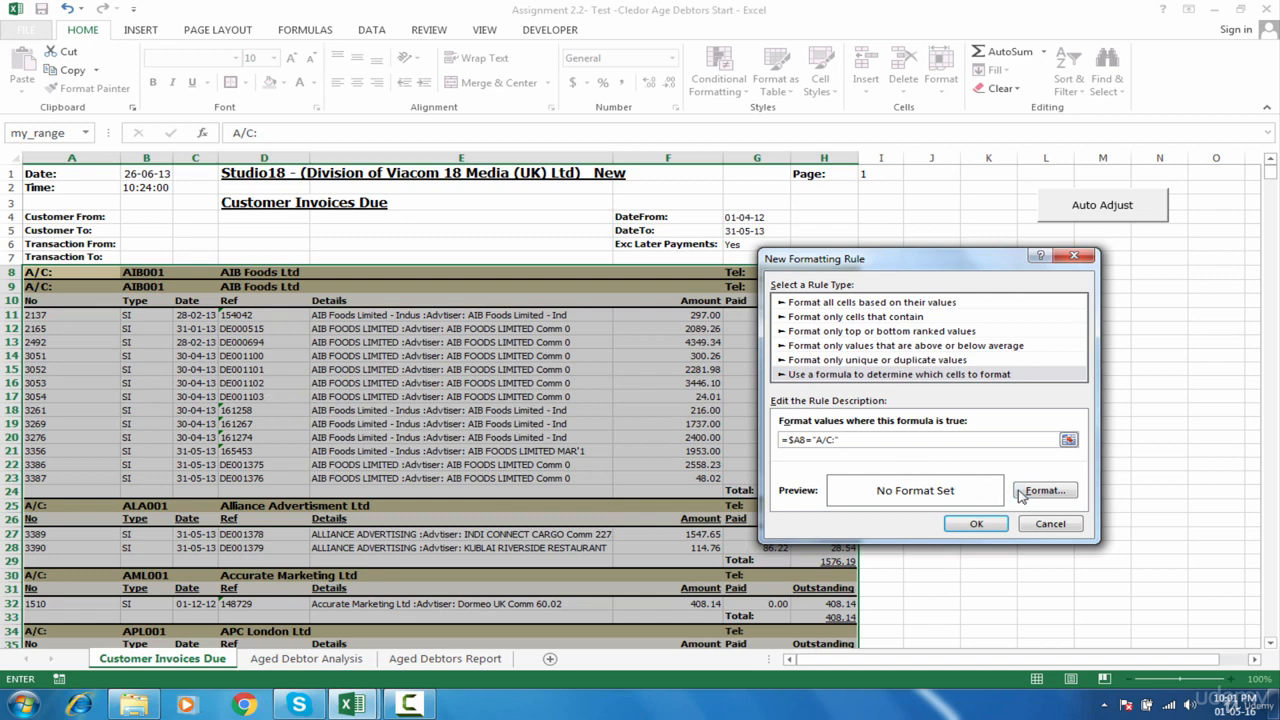
Give the A/C: rule a tan background fill and apply the rule to my_range
click(1031, 492)
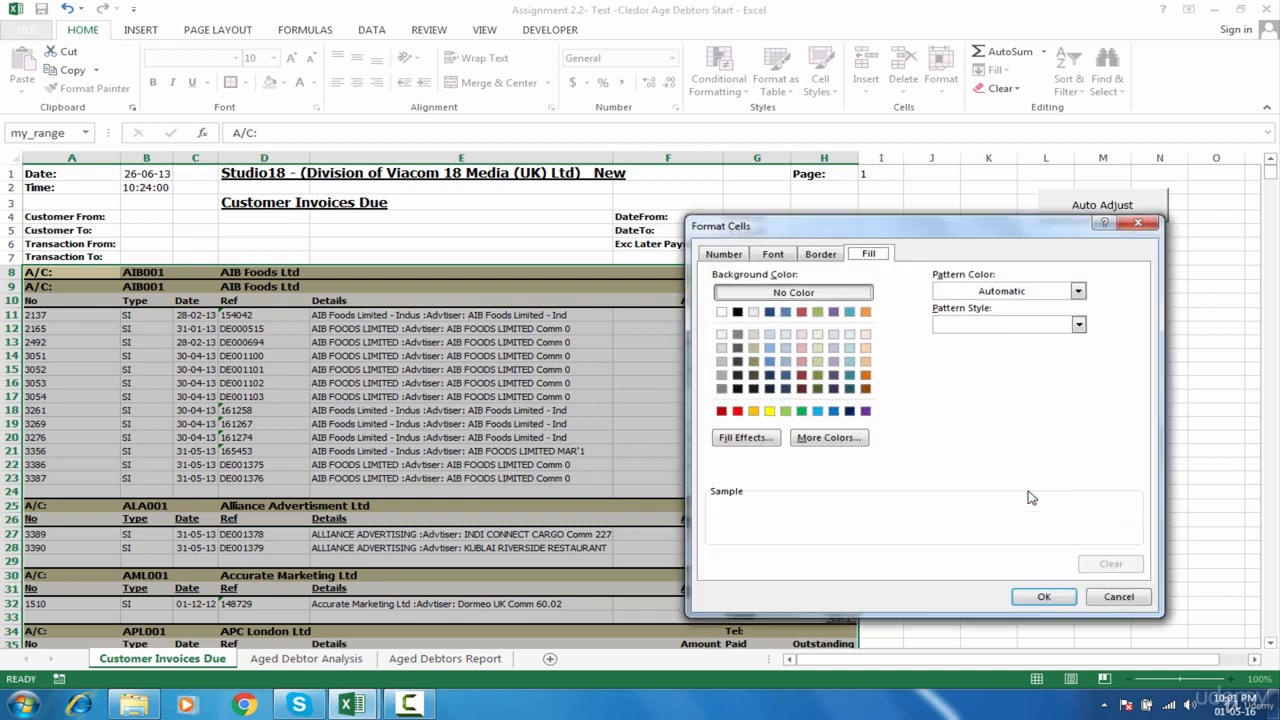
click(754, 348)
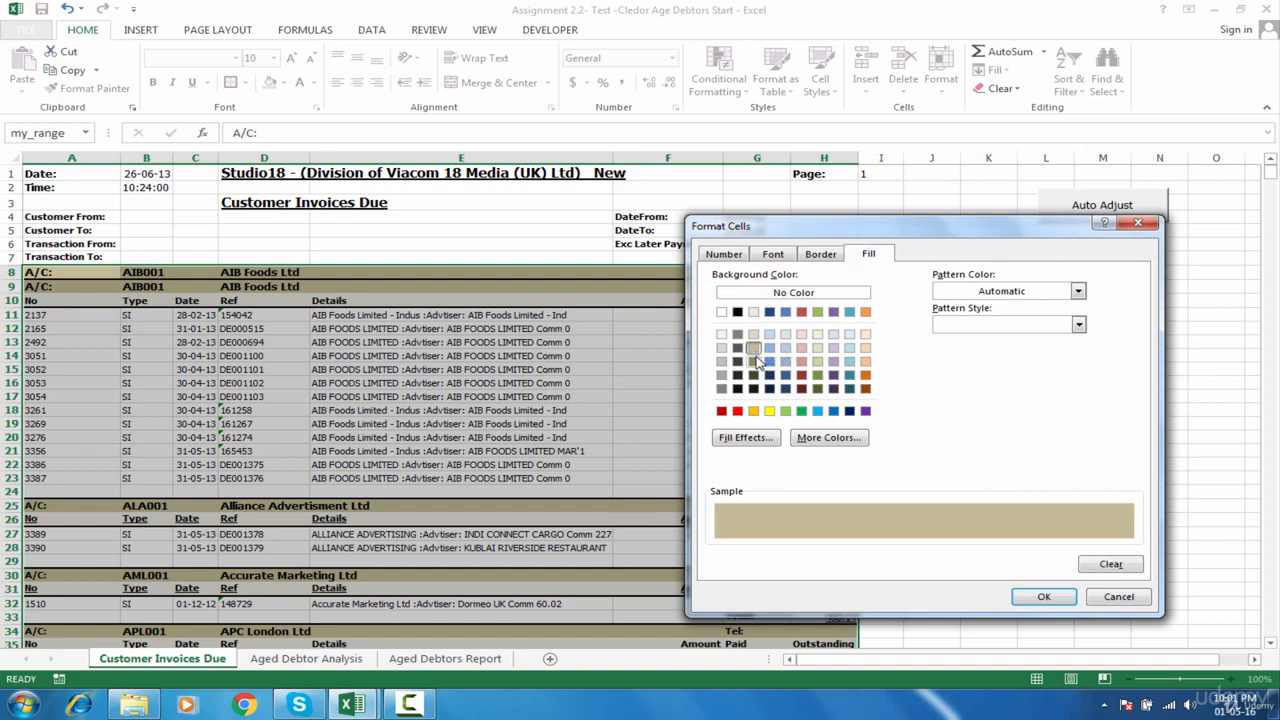
click(754, 361)
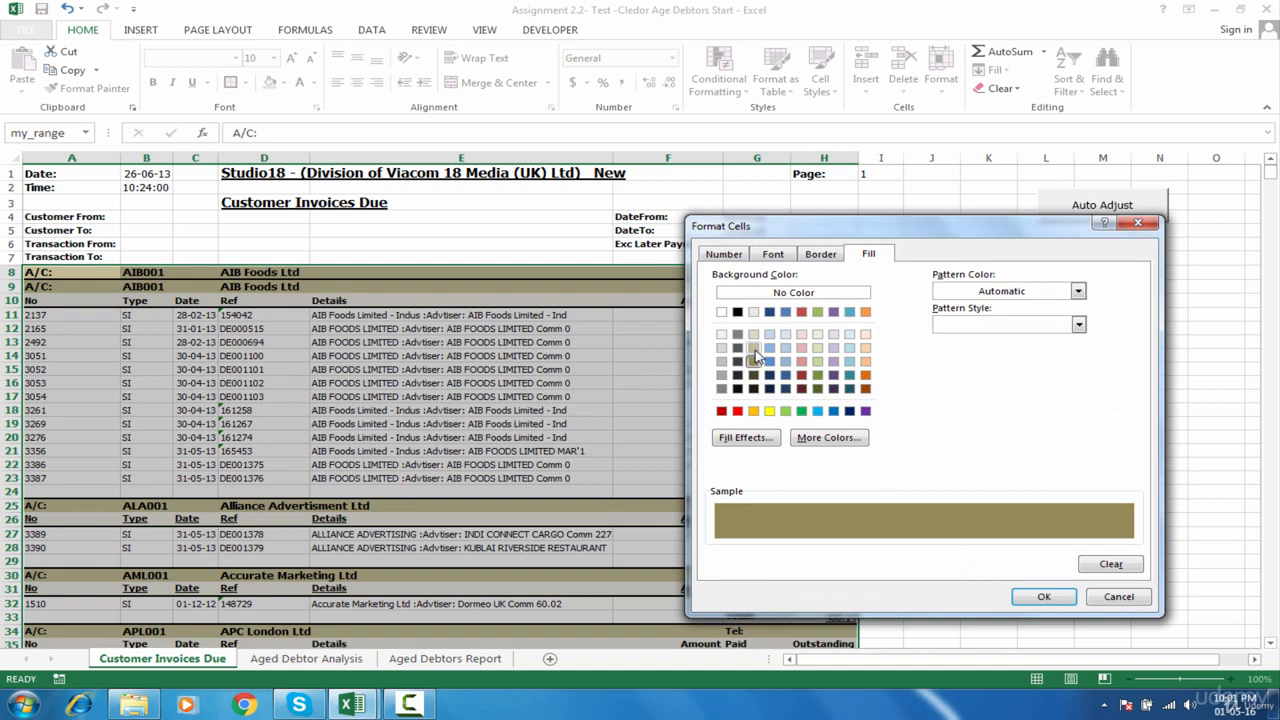
click(754, 348)
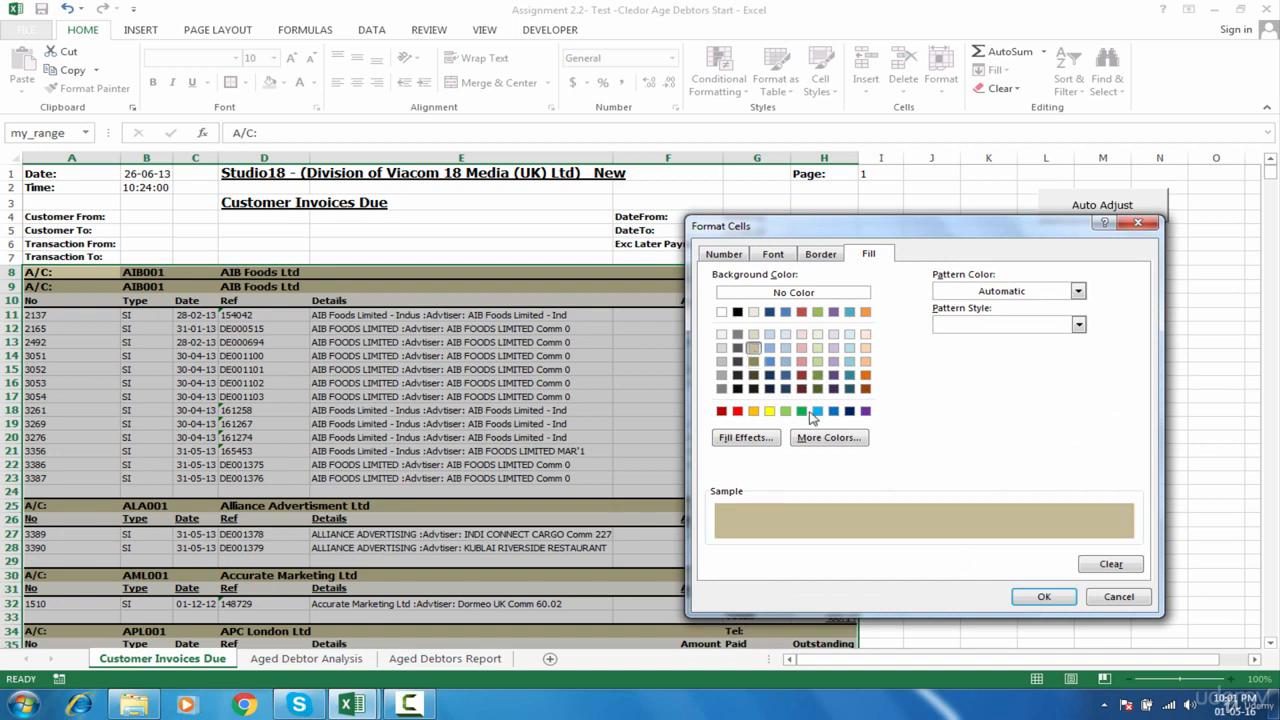
click(1043, 597)
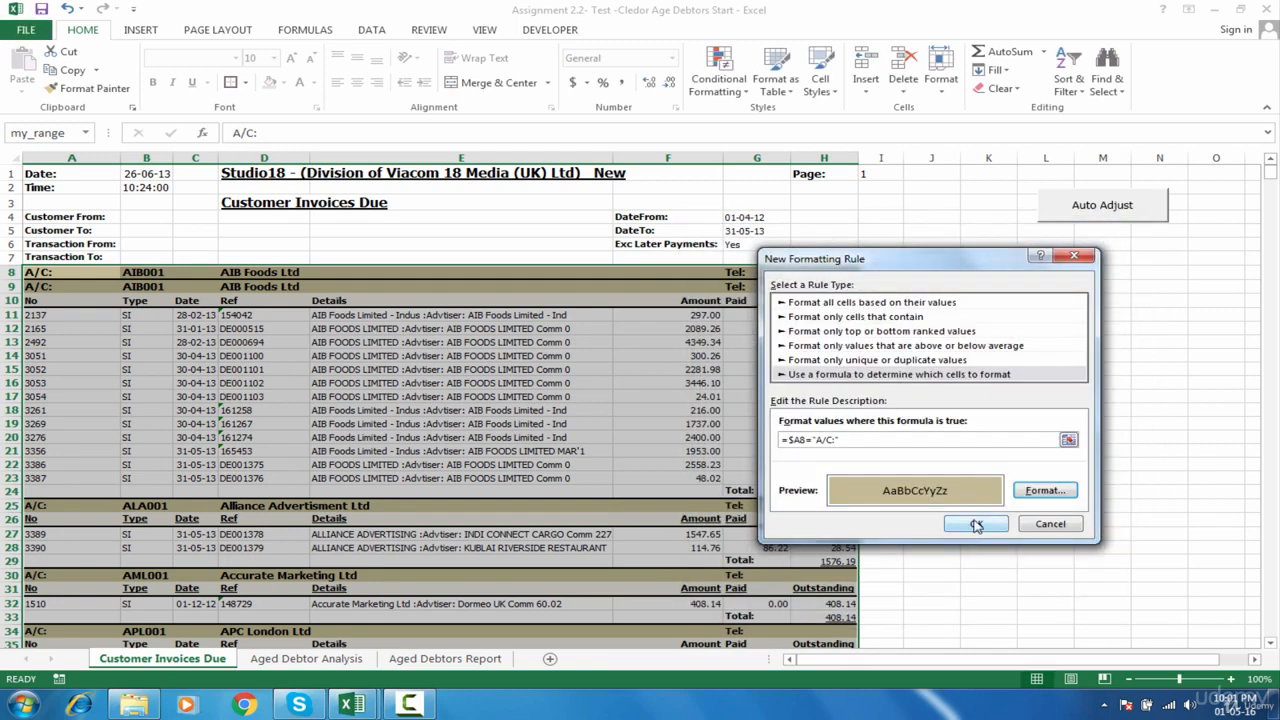
click(976, 525)
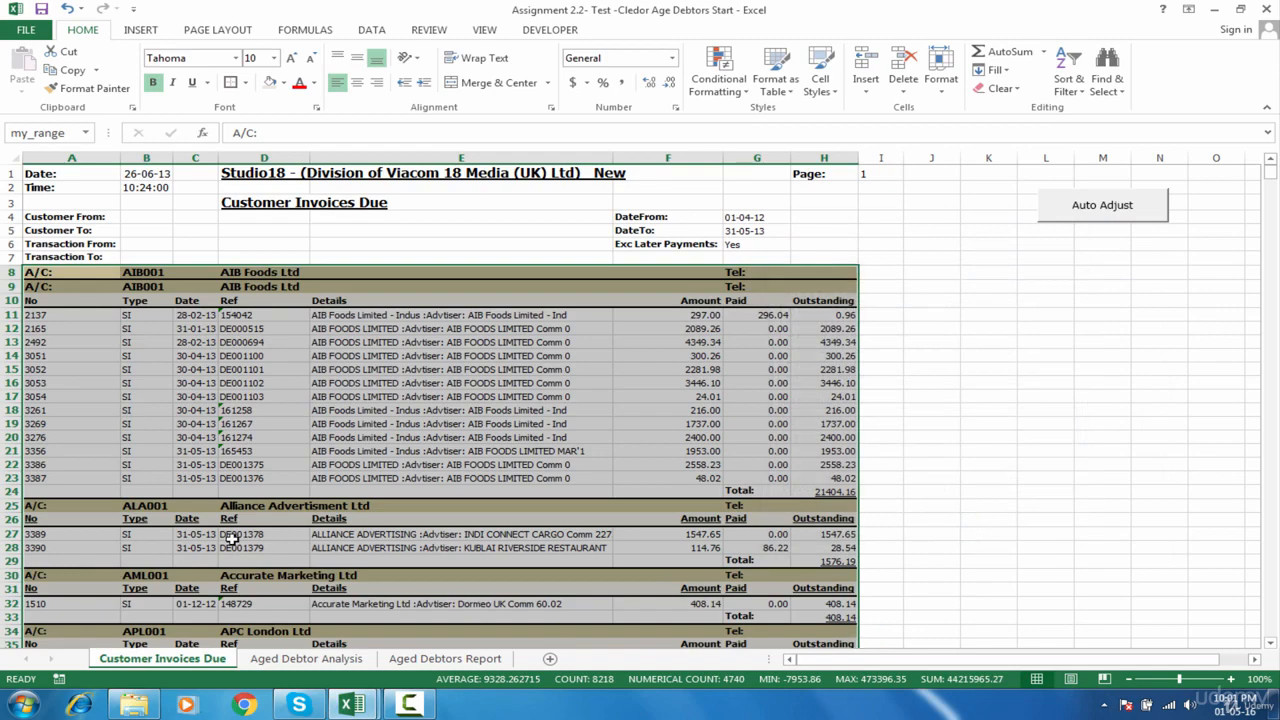
Examine the A/C: header rows down to about row 103, including the DK Advertising header, to check their formatting
click(112, 486)
key(Down)
key(Down)
key(Down)
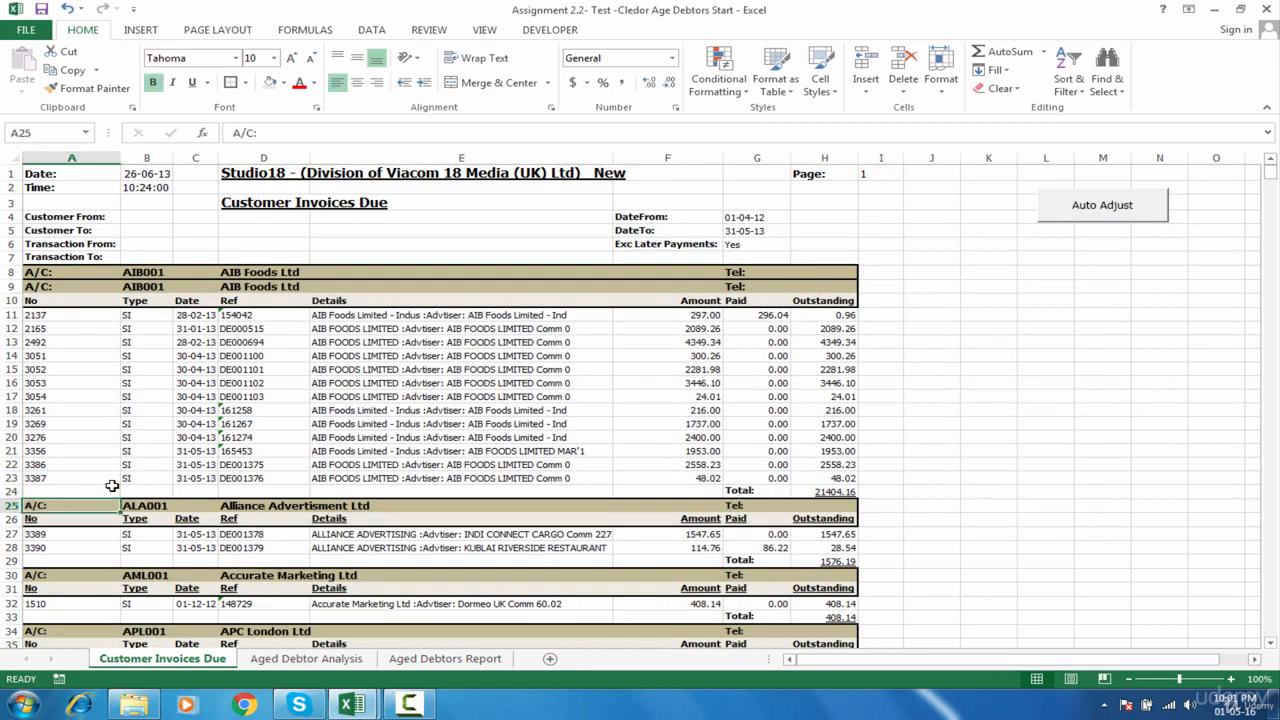
key(Down)
key(Down)
key(Down)
key(Down)
key(Down)
key(Down)
key(Down)
key(Down)
key(Down)
key(Down)
key(Down)
key(Down)
key(Down)
key(Down)
key(Down)
key(Down)
key(Down)
key(Down)
key(Down)
key(Down)
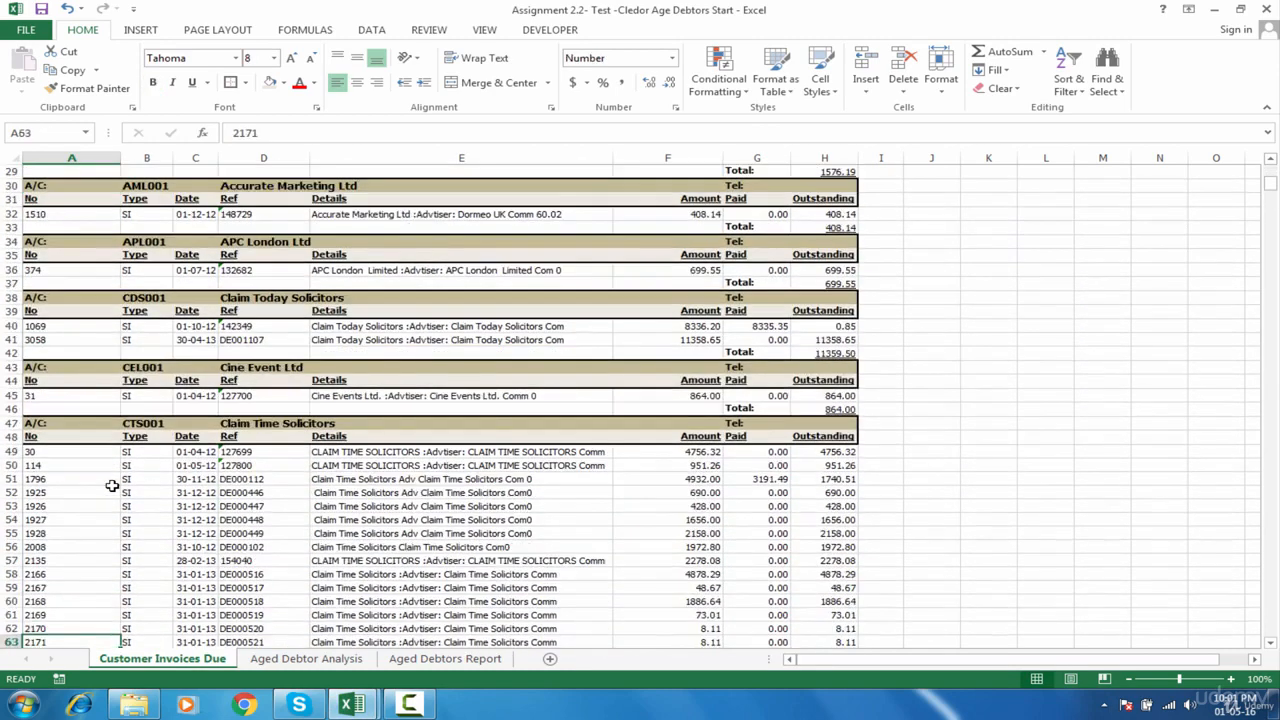
key(Down)
key(Down)
key(Down)
key(Down)
key(Down)
key(Down)
key(Down)
key(Down)
key(Down)
key(Down)
key(Down)
key(Down)
key(Down)
key(Down)
key(Down)
key(Down)
key(Down)
key(Down)
key(Down)
key(Down)
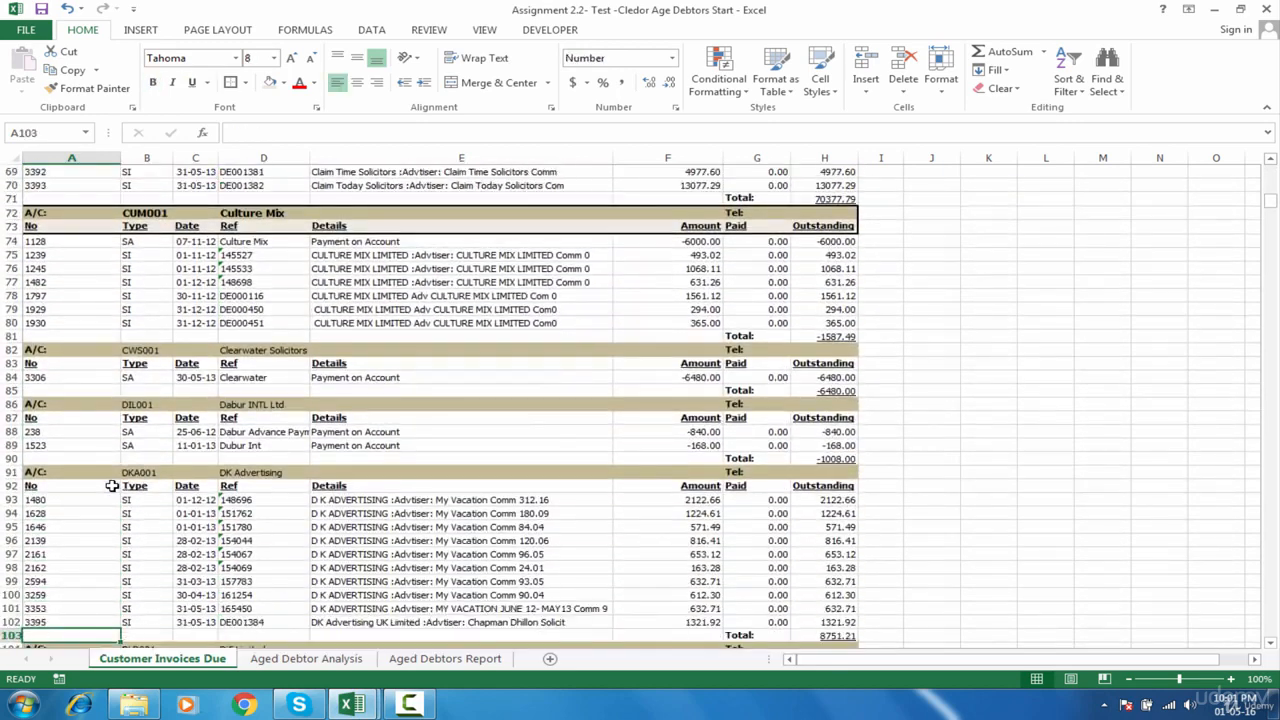
key(Up)
key(Up)
key(Up)
key(Up)
key(Up)
key(Up)
key(Up)
key(Up)
key(Up)
key(Up)
key(Up)
key(Up)
key(Up)
key(Up)
key(Up)
key(Up)
key(Up)
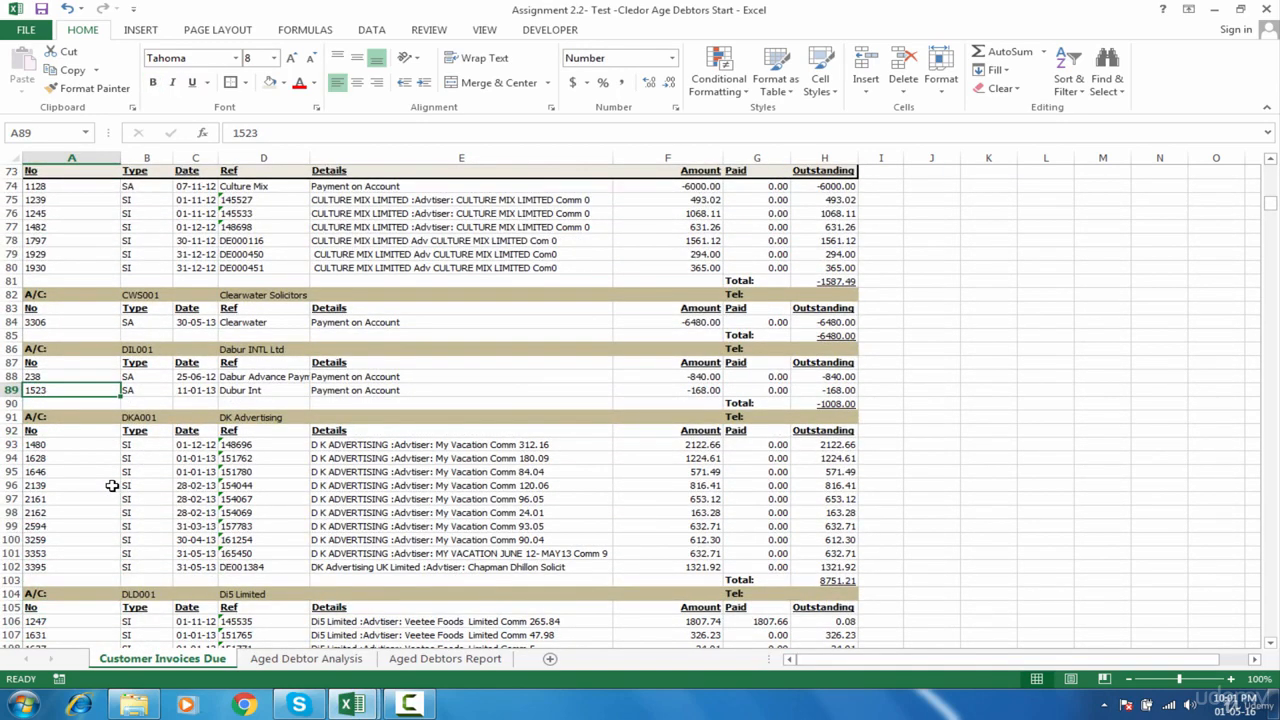
key(Down)
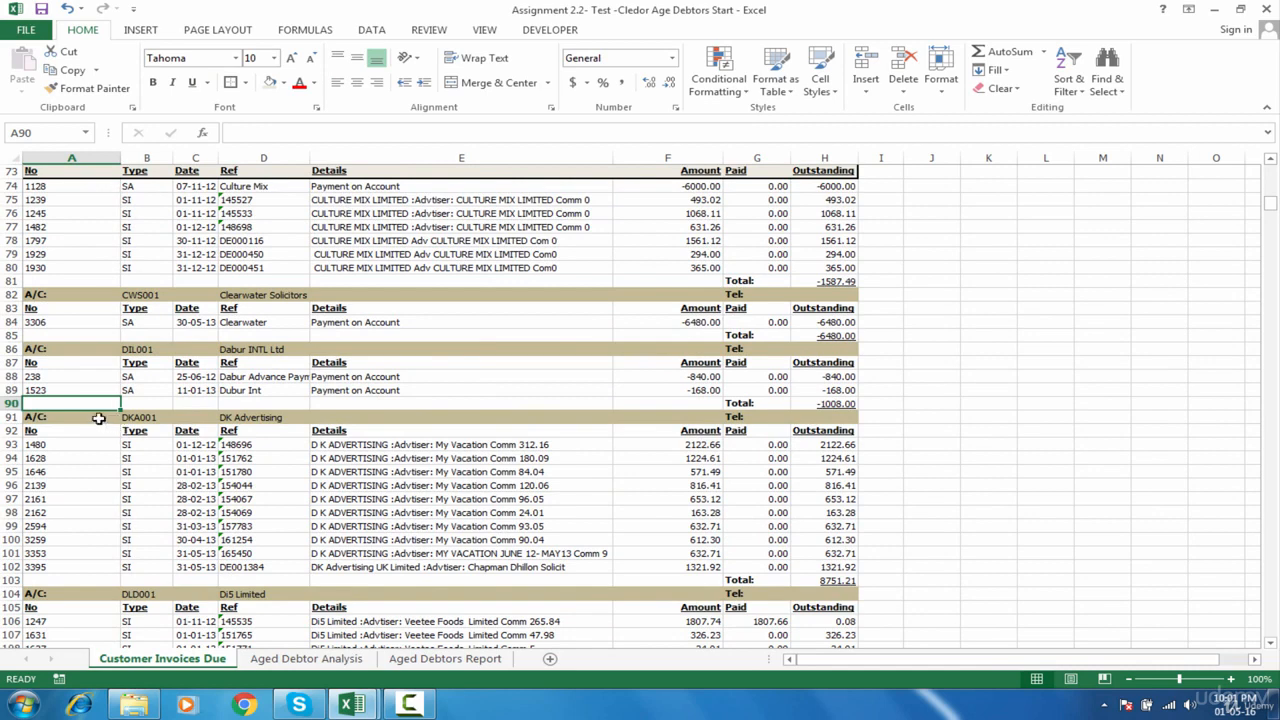
drag(96, 419, 406, 410)
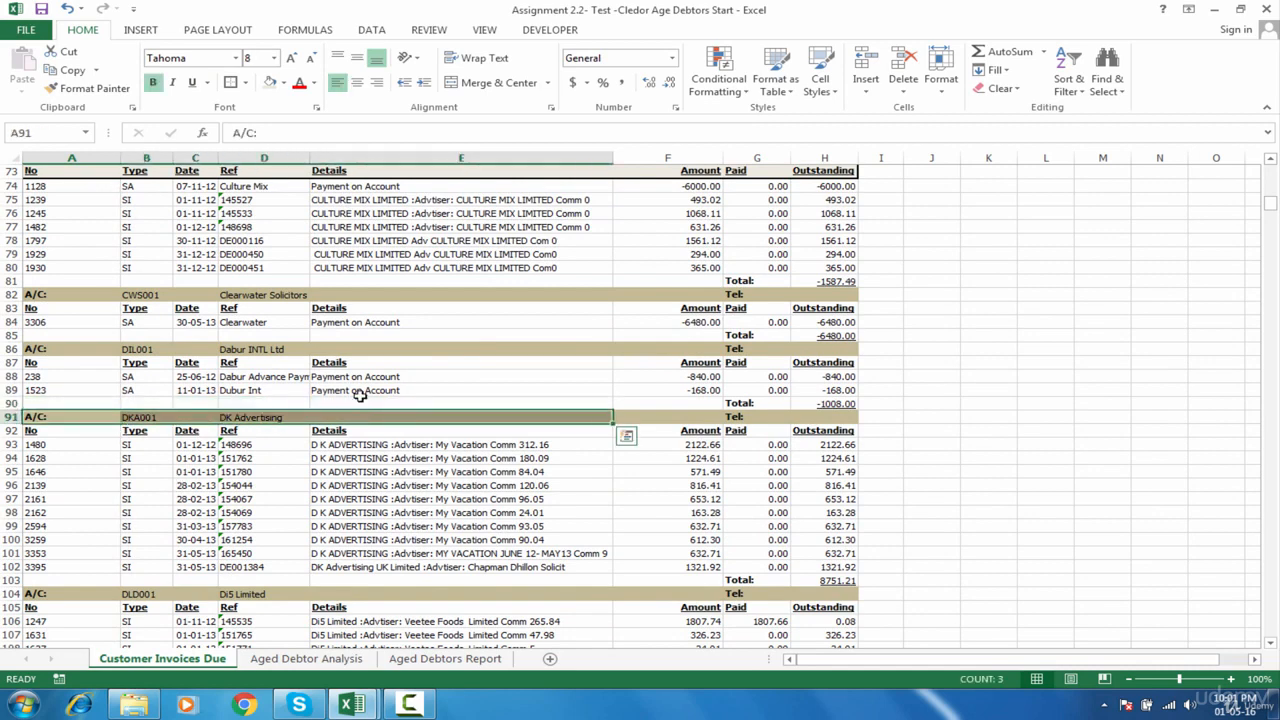
Reopen the A/C: formatting rule of my_range for editing and set its font style to bold
click(85, 133)
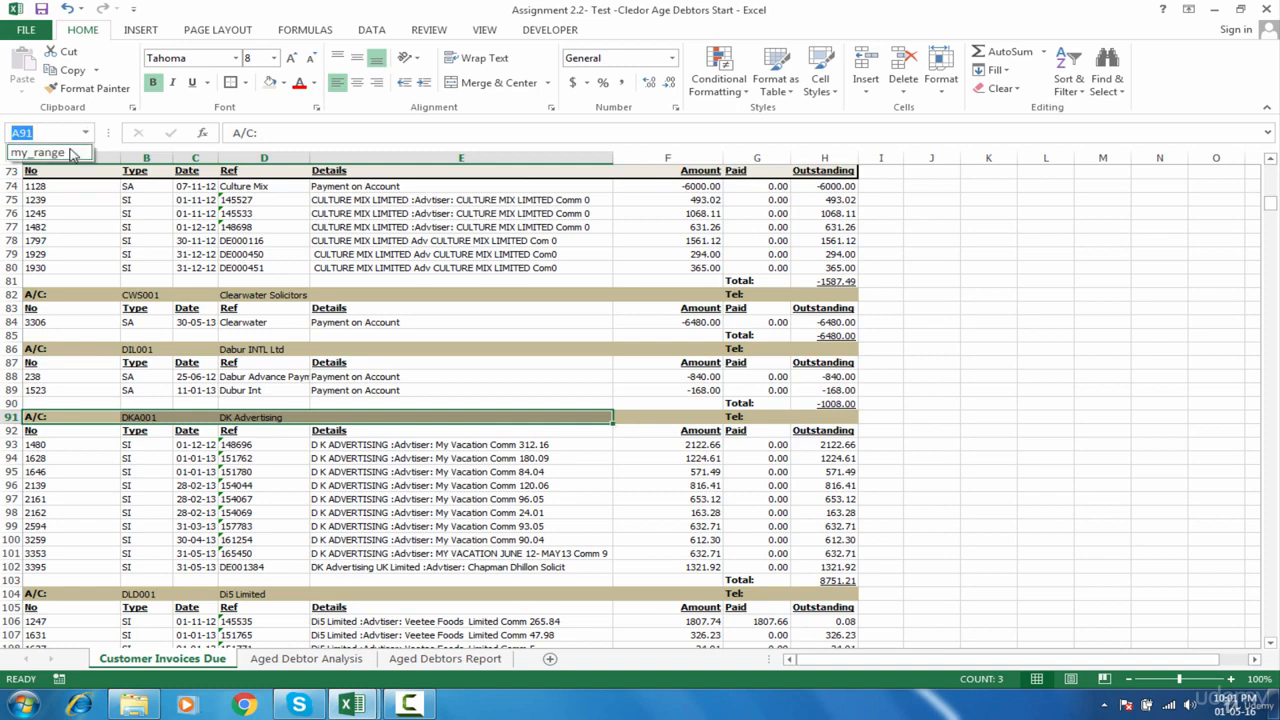
click(72, 153)
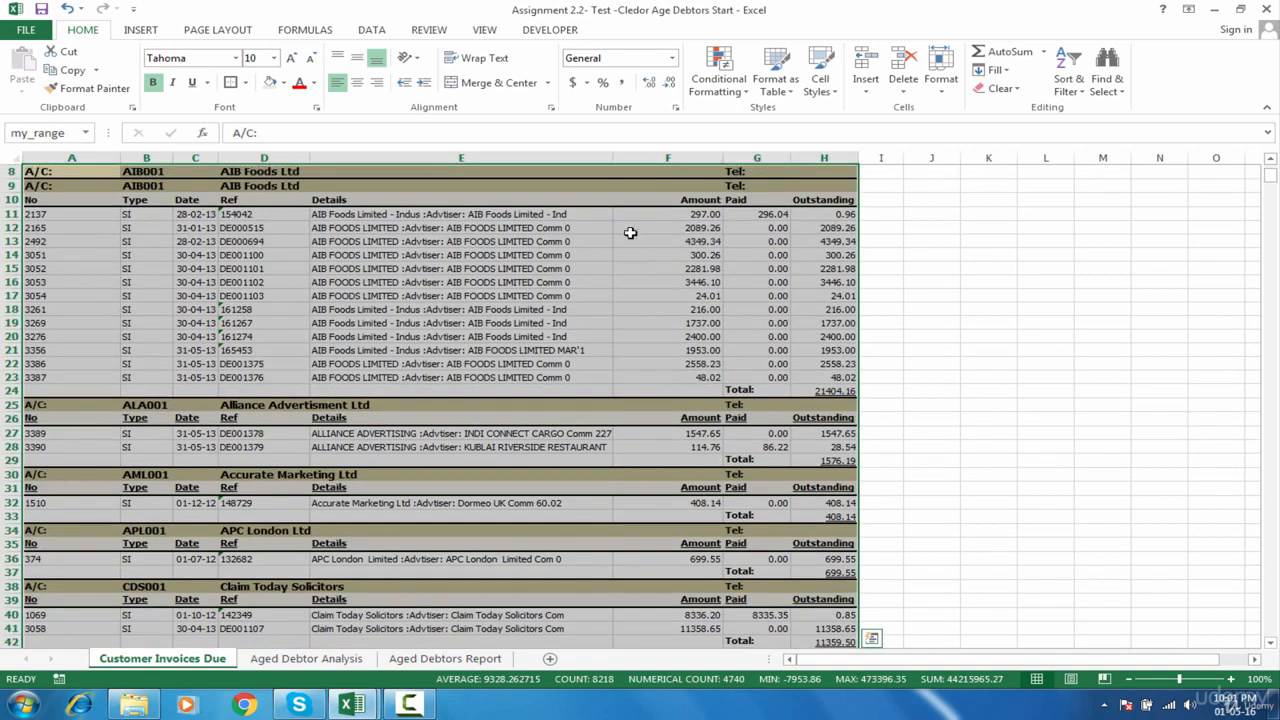
click(720, 80)
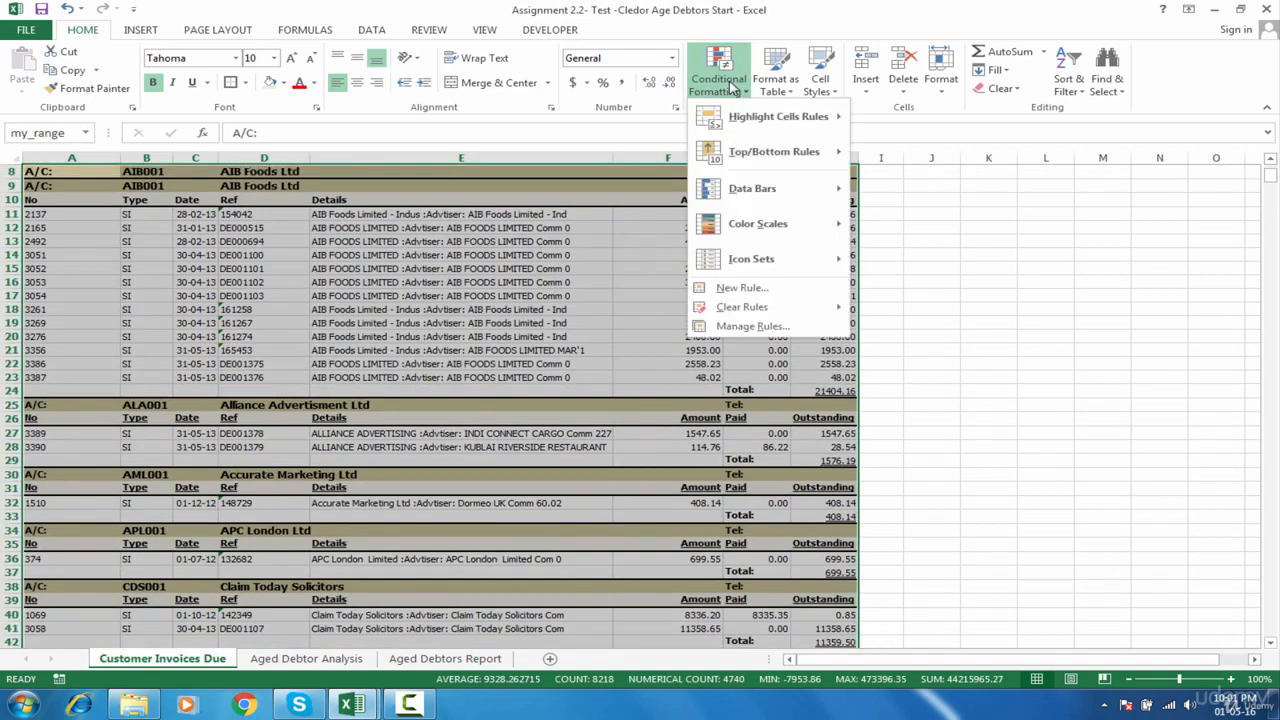
click(750, 327)
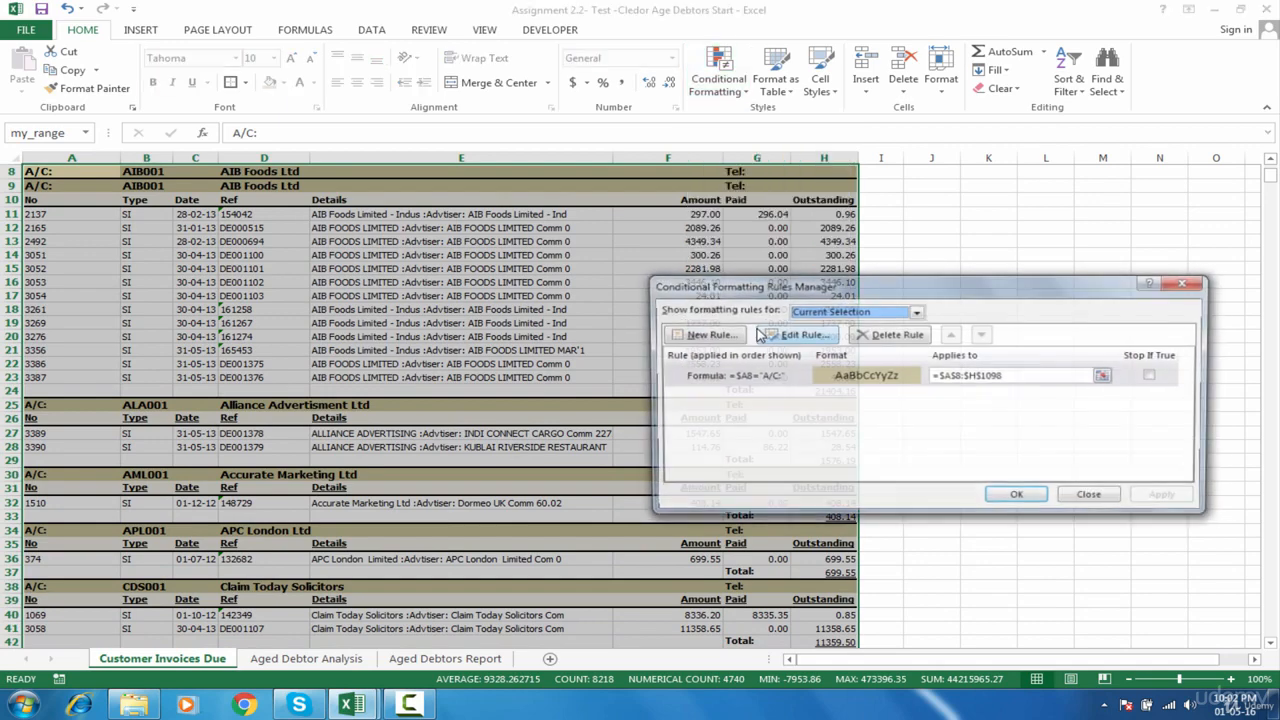
double_click(836, 382)
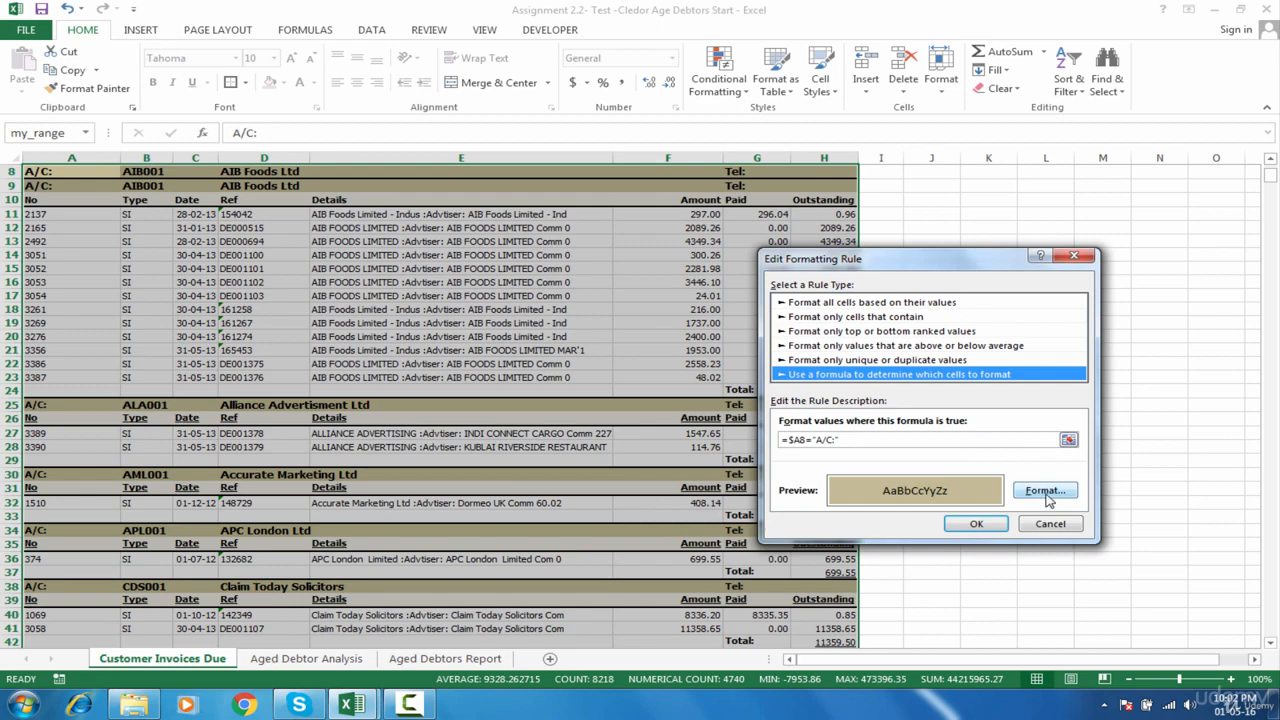
click(1045, 491)
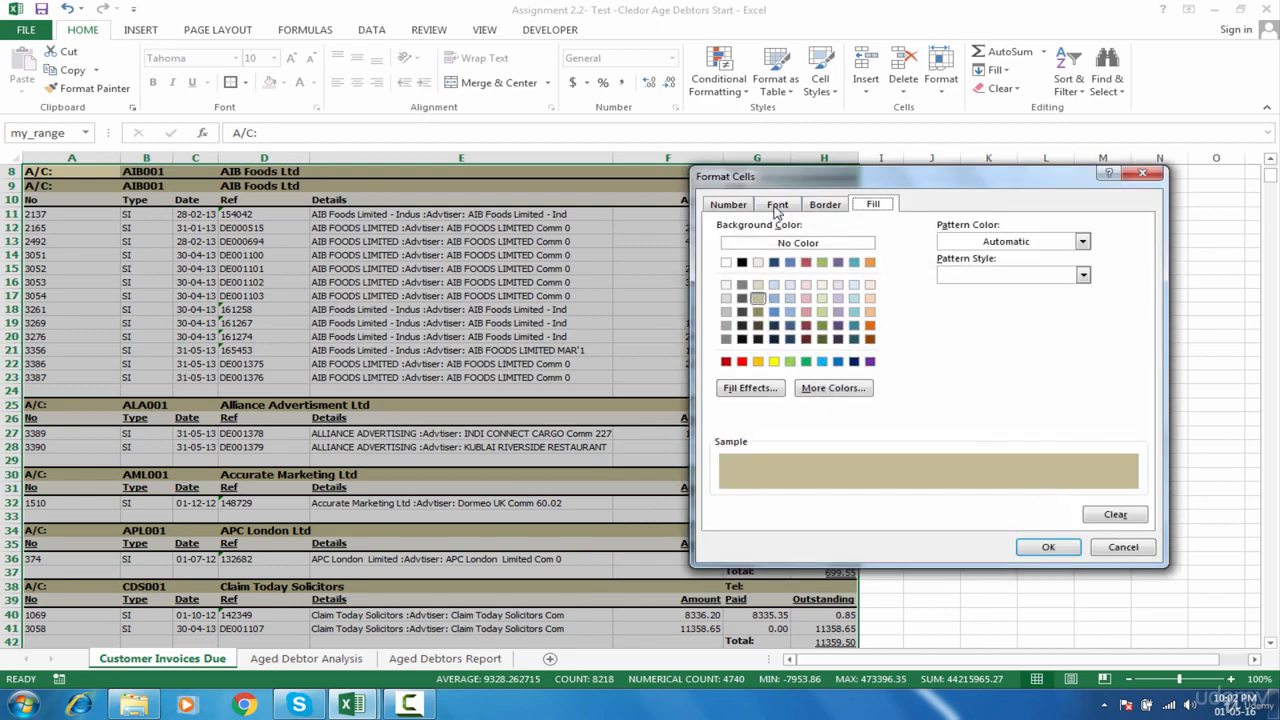
click(775, 205)
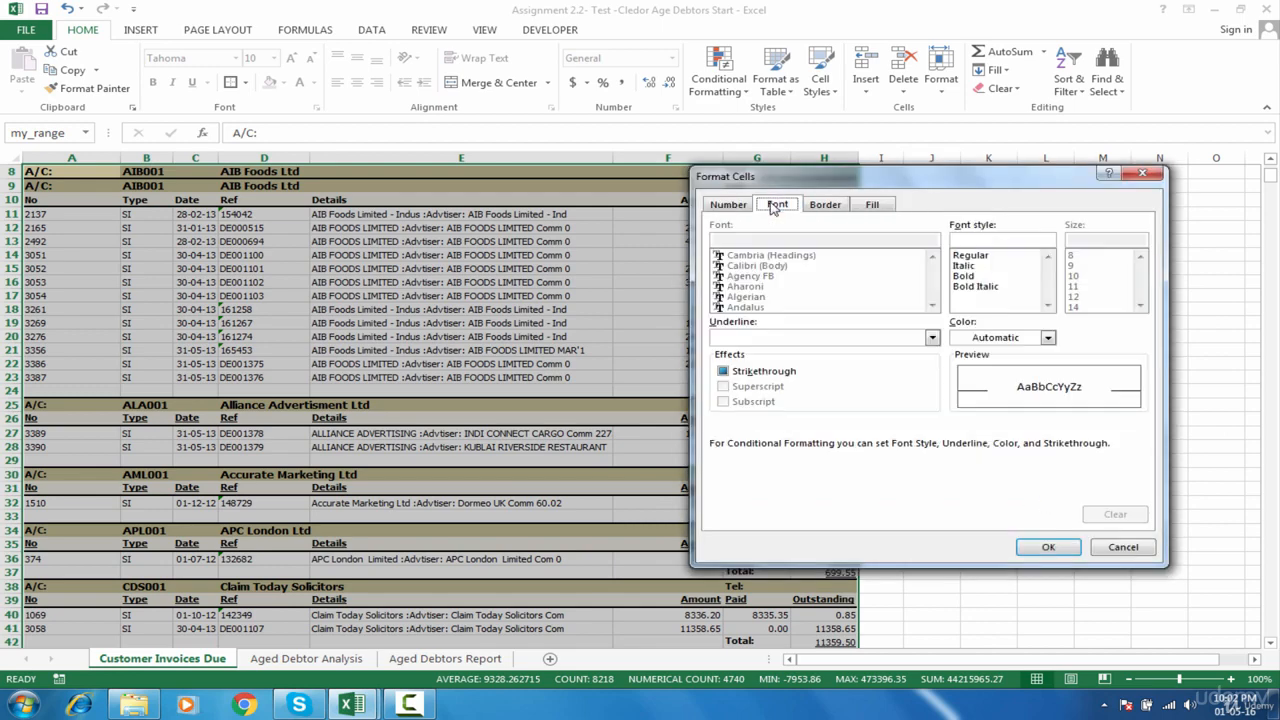
click(973, 277)
Add an outline border to the A/C: rule's format and apply the edited rule to my_range
click(824, 204)
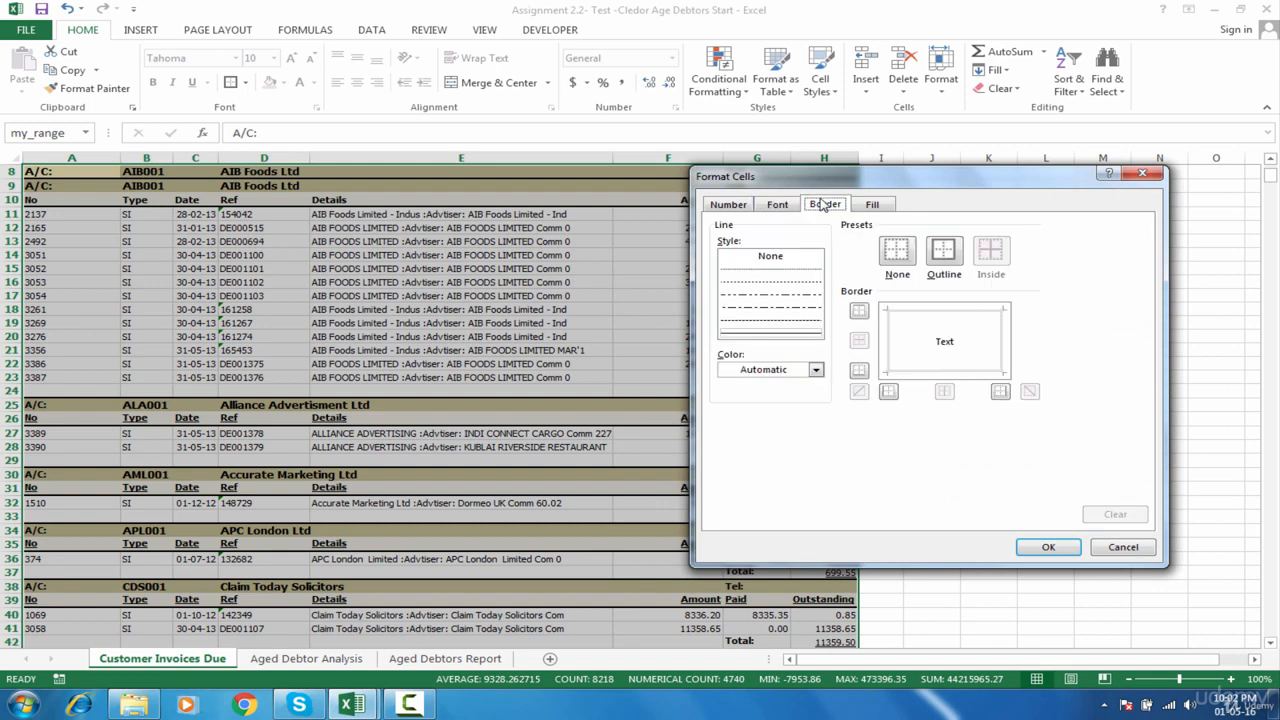
click(955, 251)
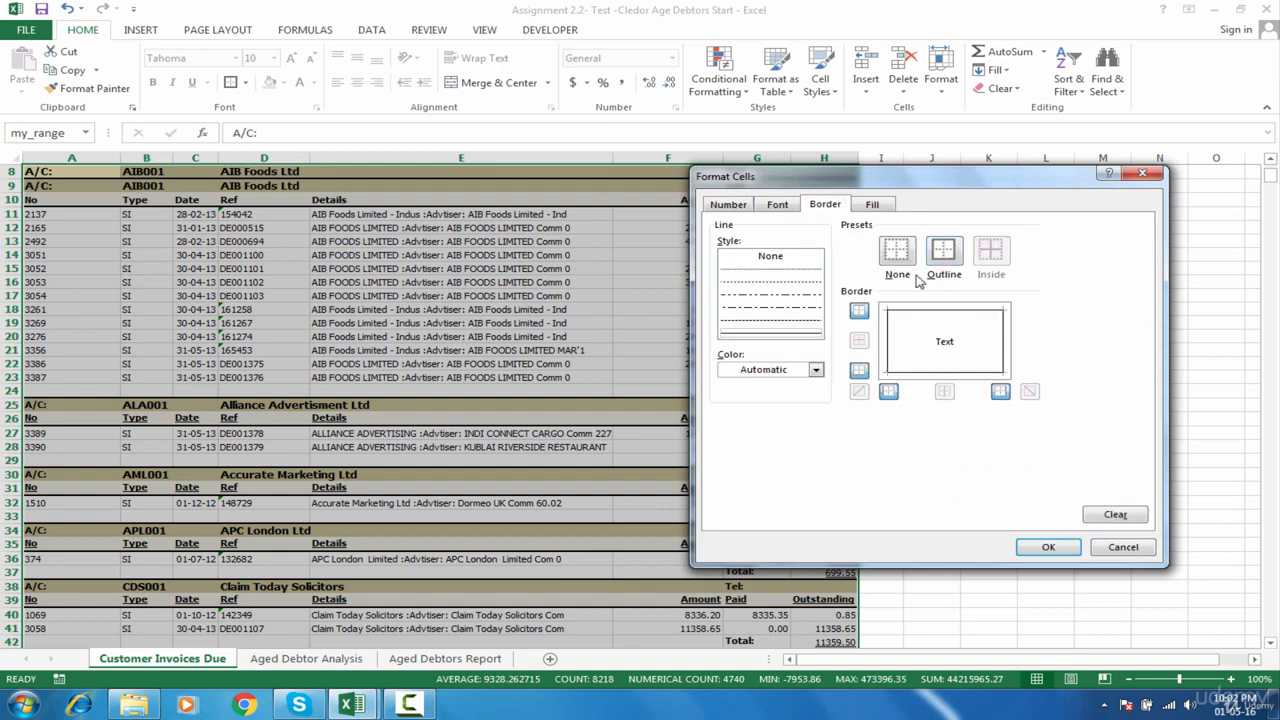
click(1050, 548)
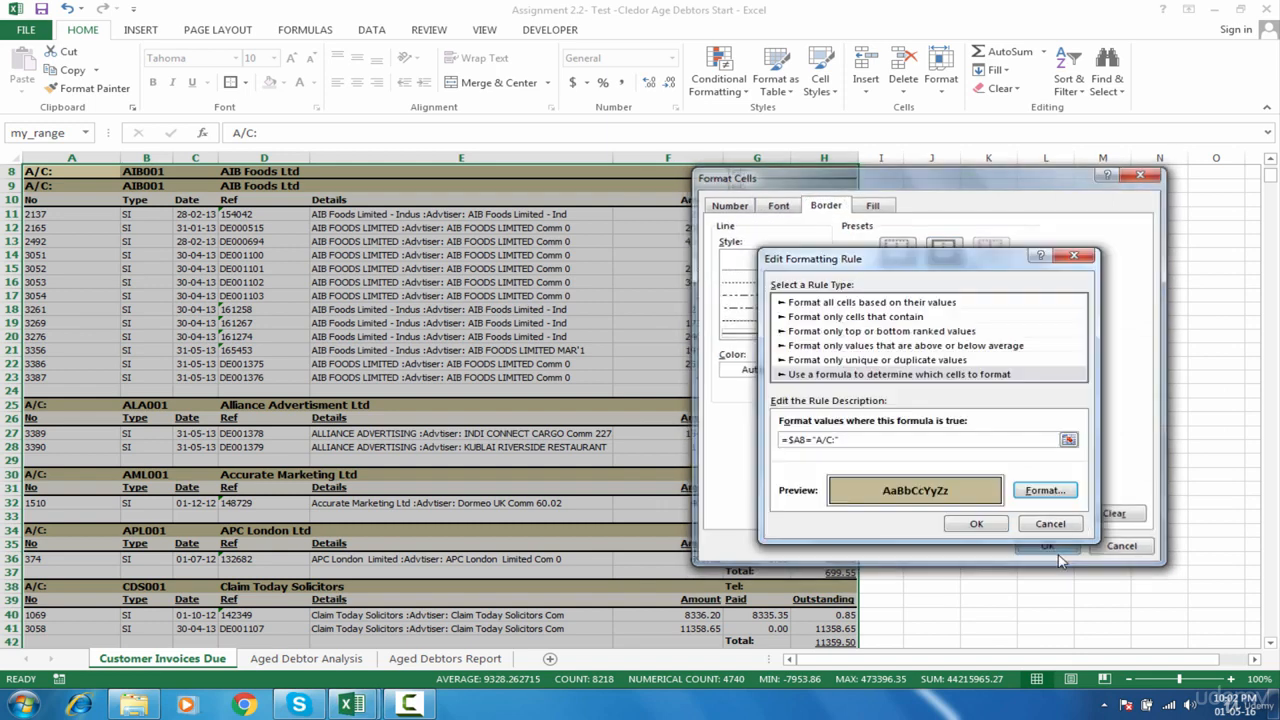
click(976, 526)
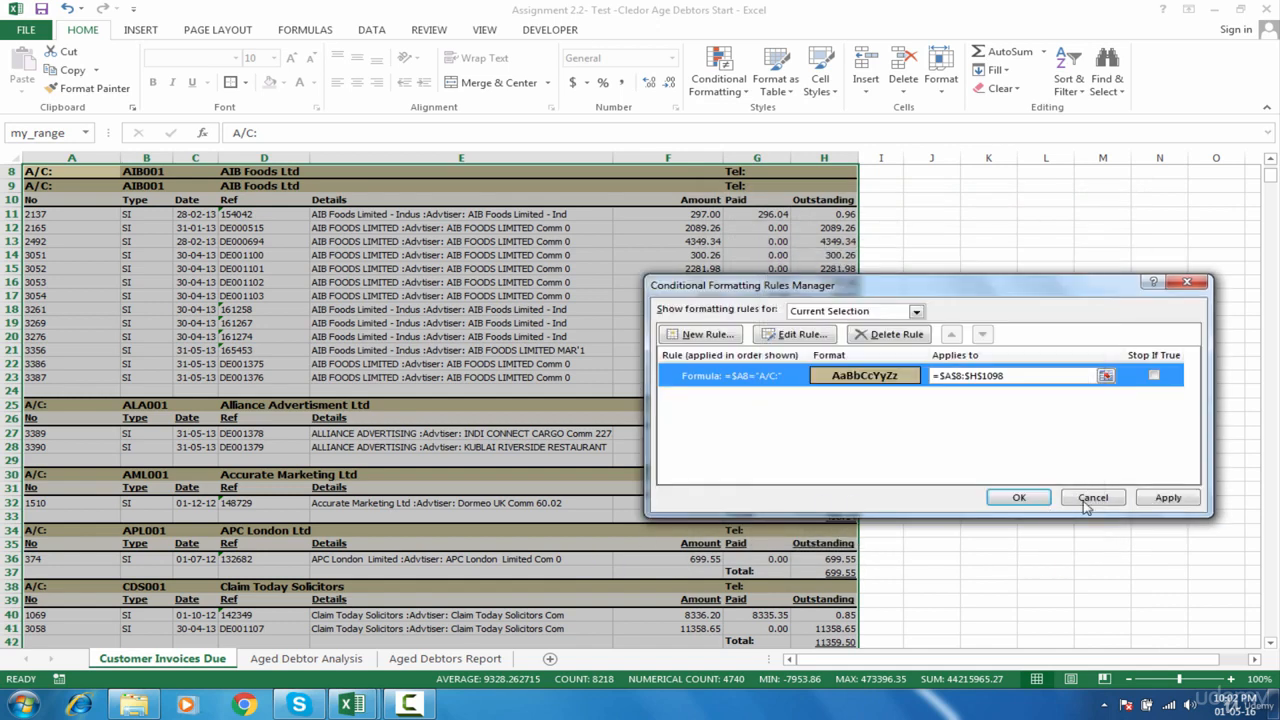
click(1167, 498)
click(1016, 498)
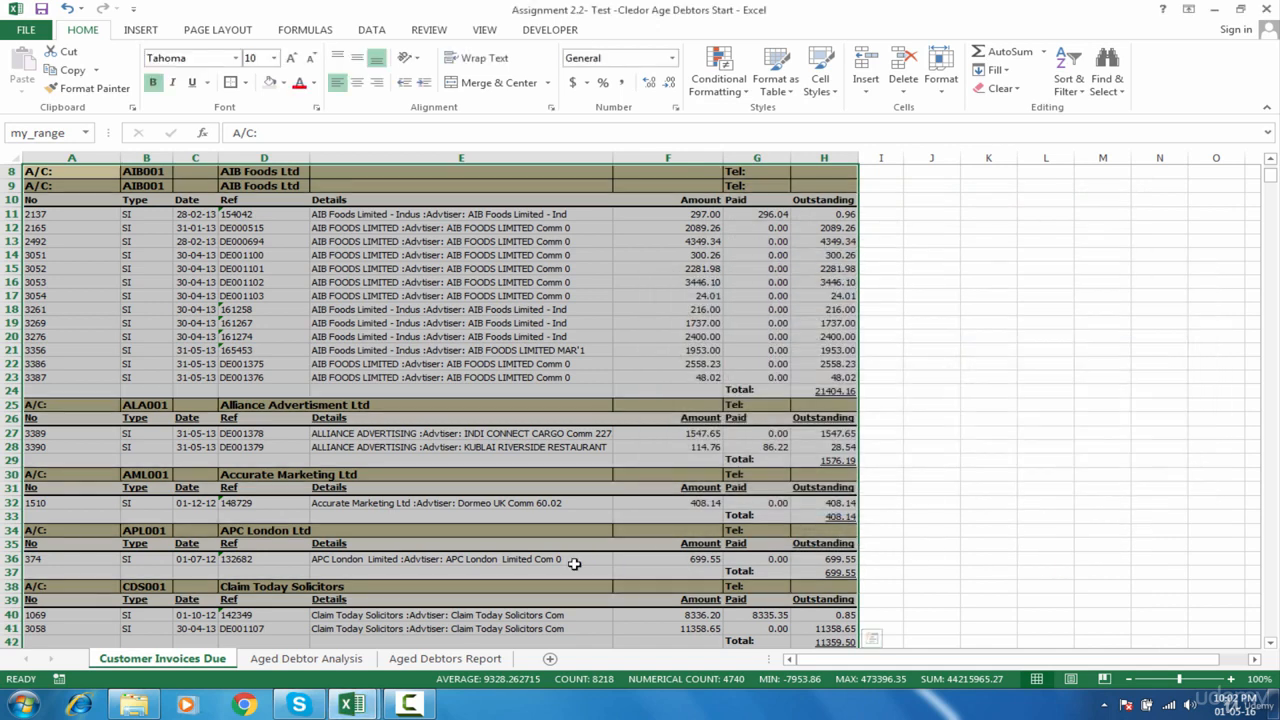
click(366, 529)
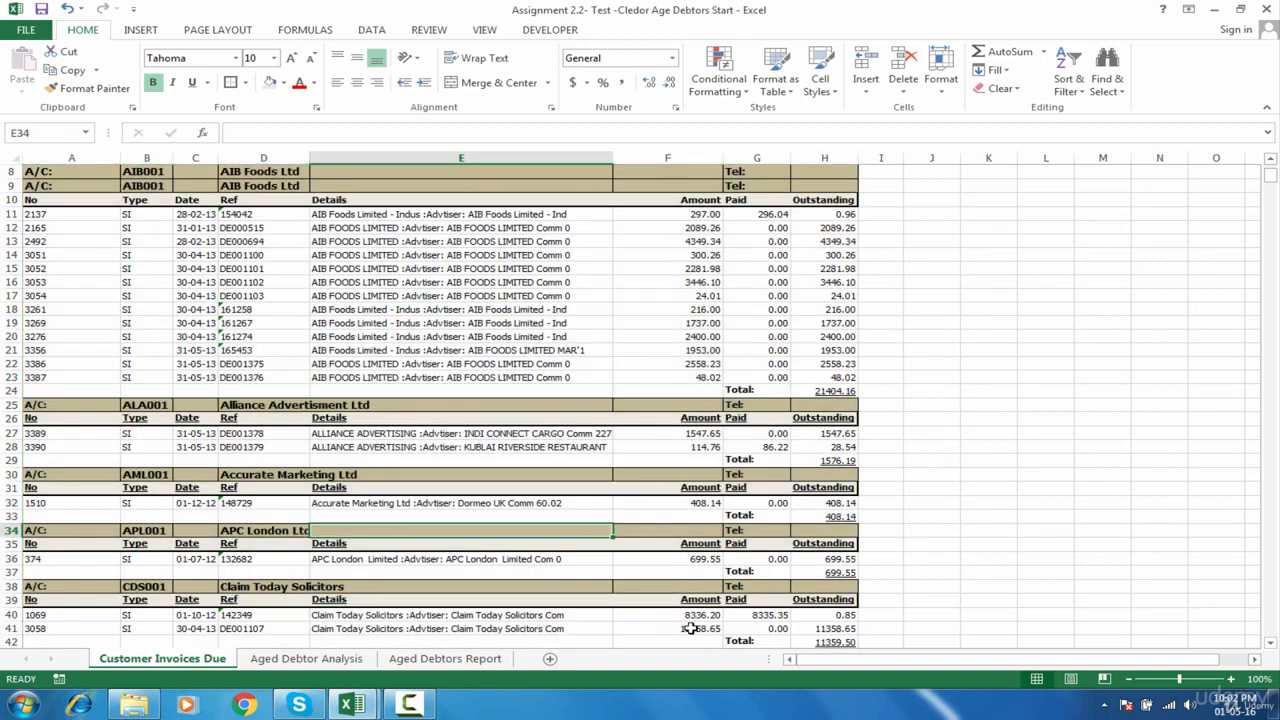
Examine the formatting of the A/C: header rows and the No column-heading rows, from the Di5 Limited block back up to row 10
drag(1272, 174, 1270, 213)
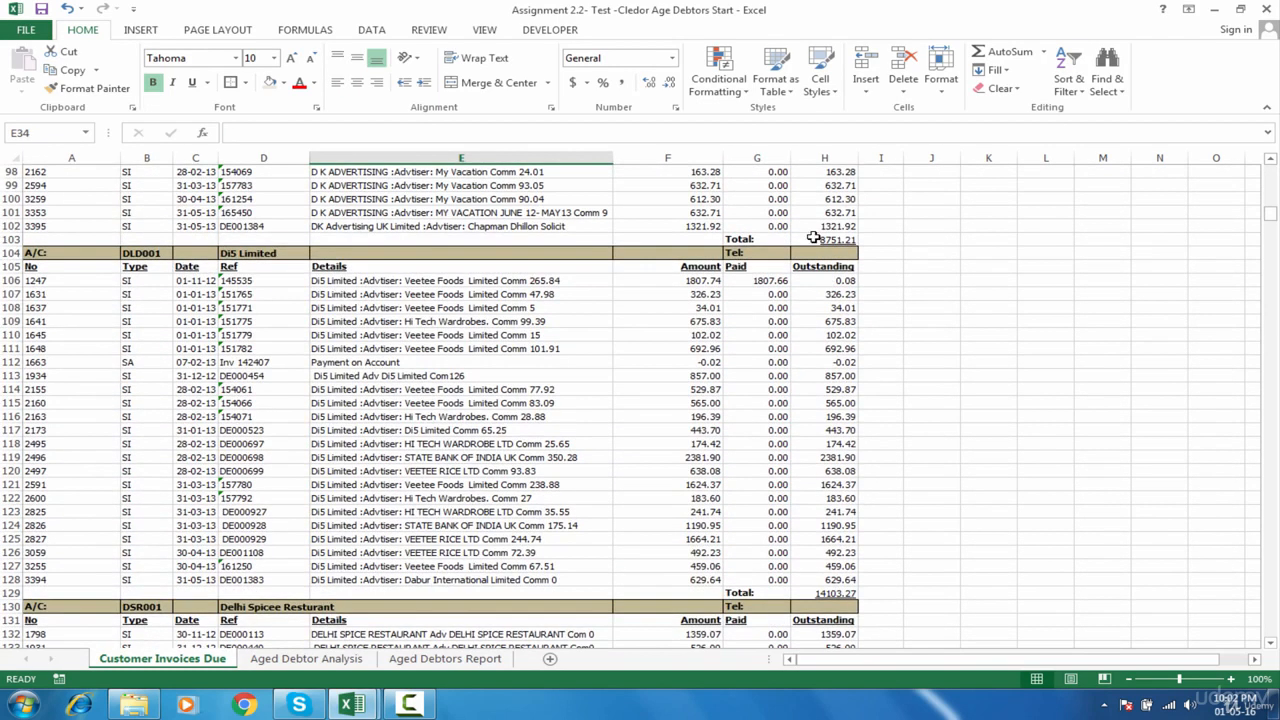
click(70, 266)
drag(70, 266, 590, 266)
click(345, 294)
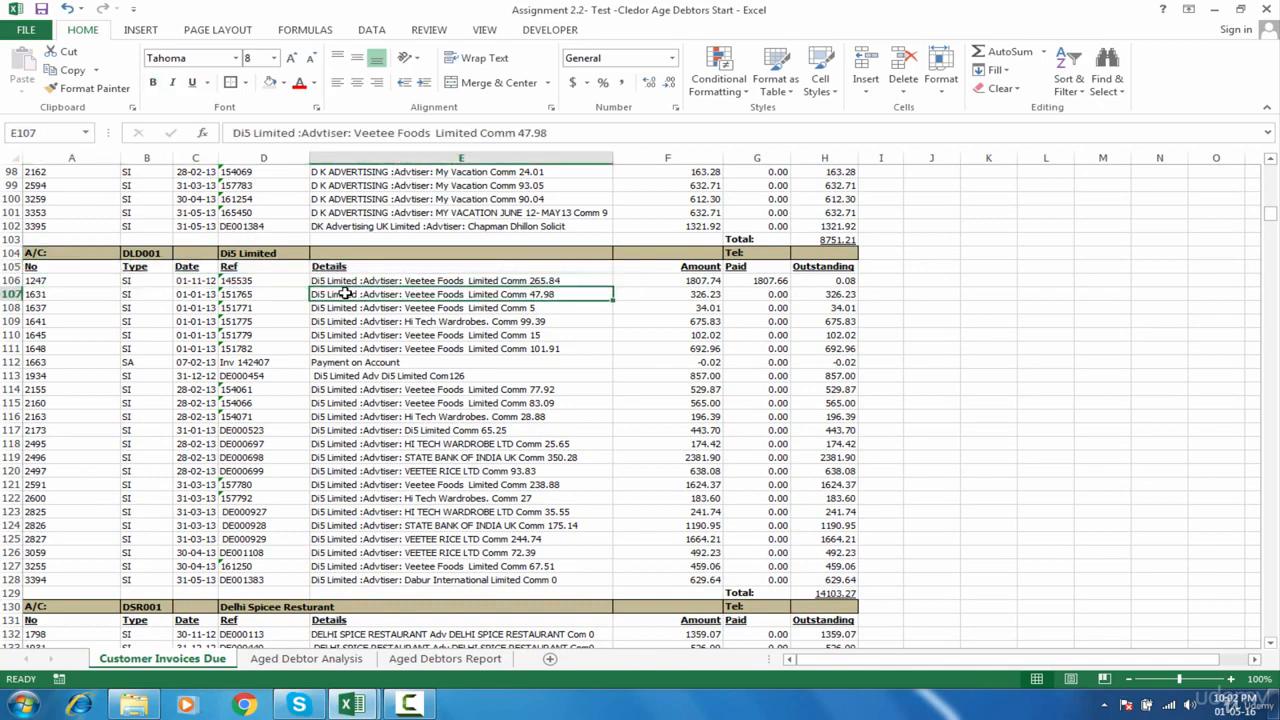
key(ctrl+Up)
key(ctrl+Up)
key(ctrl+Up)
key(ctrl+Up)
key(ctrl+Up)
key(ctrl+Up)
key(ctrl+Up)
key(ctrl+Up)
key(ctrl+Up)
key(ctrl+Up)
key(ctrl+Up)
key(ctrl+Up)
key(ctrl+Up)
key(ctrl+Up)
key(ctrl+Up)
key(ctrl+Up)
key(ctrl+Up)
key(ctrl+Up)
key(ctrl+Up)
key(ctrl+Up)
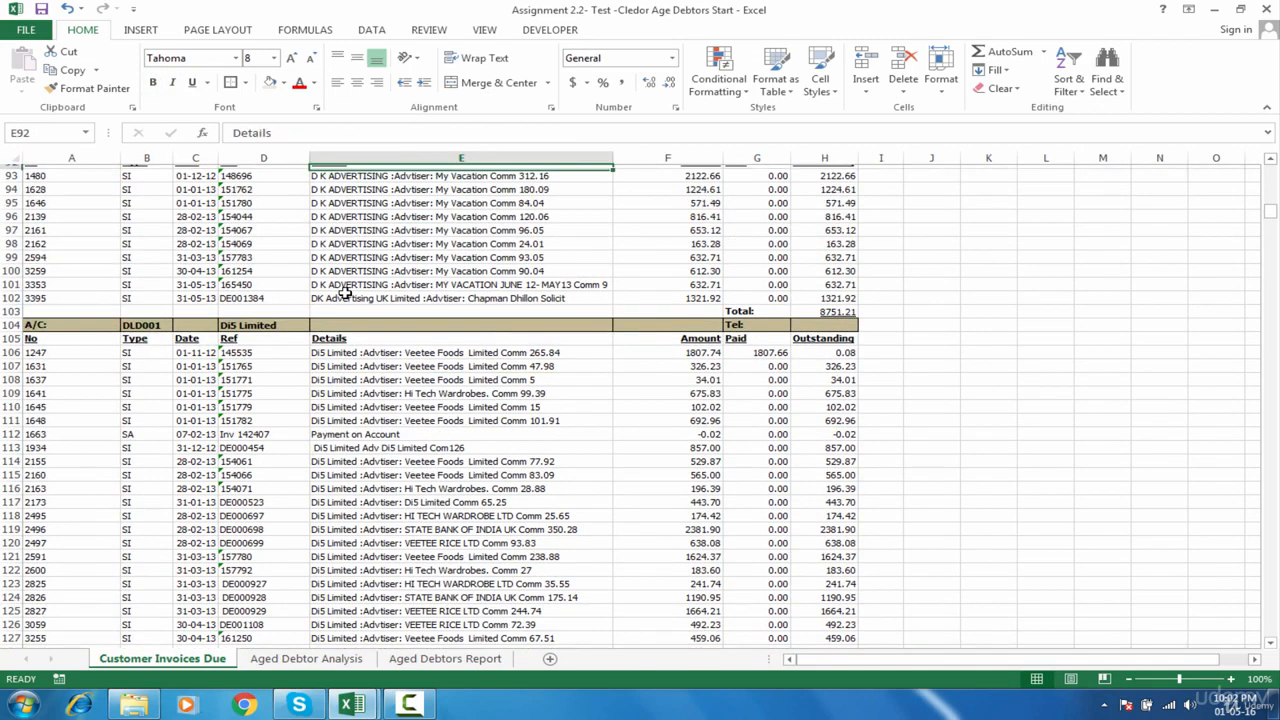
key(ctrl+Up)
key(ctrl+Up)
key(ctrl+Up)
key(ctrl+Up)
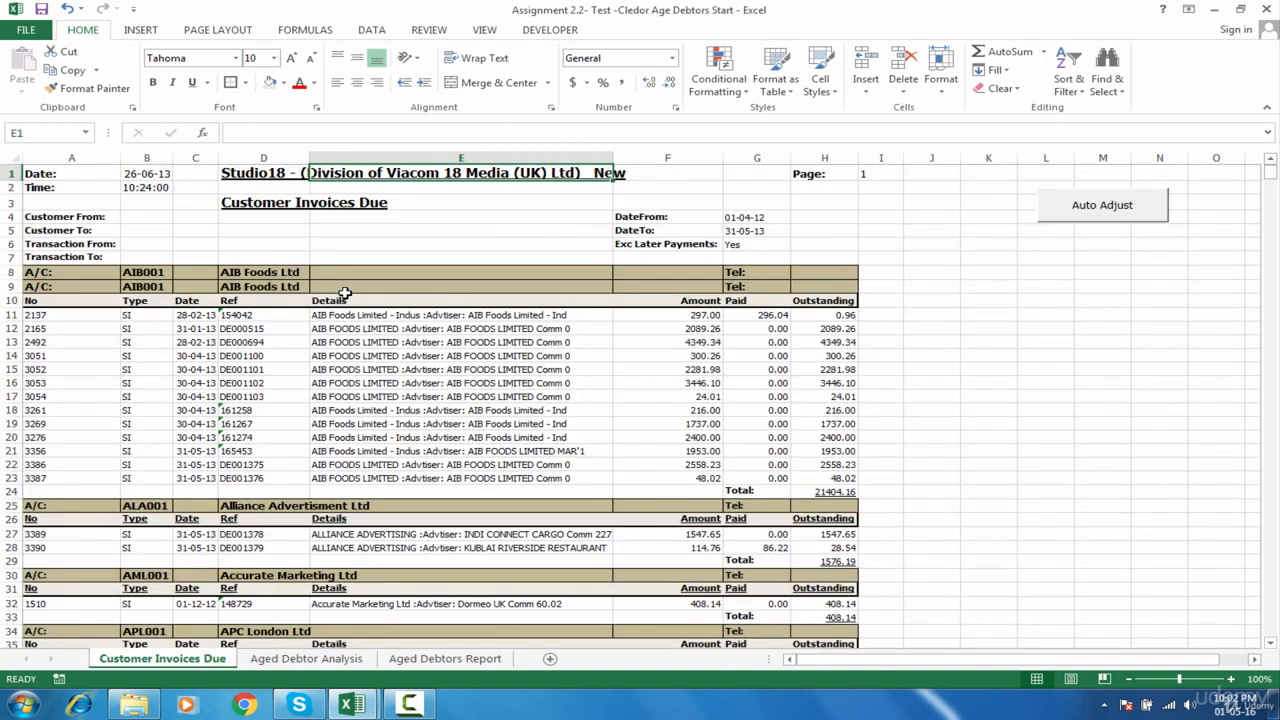
drag(26, 272, 175, 272)
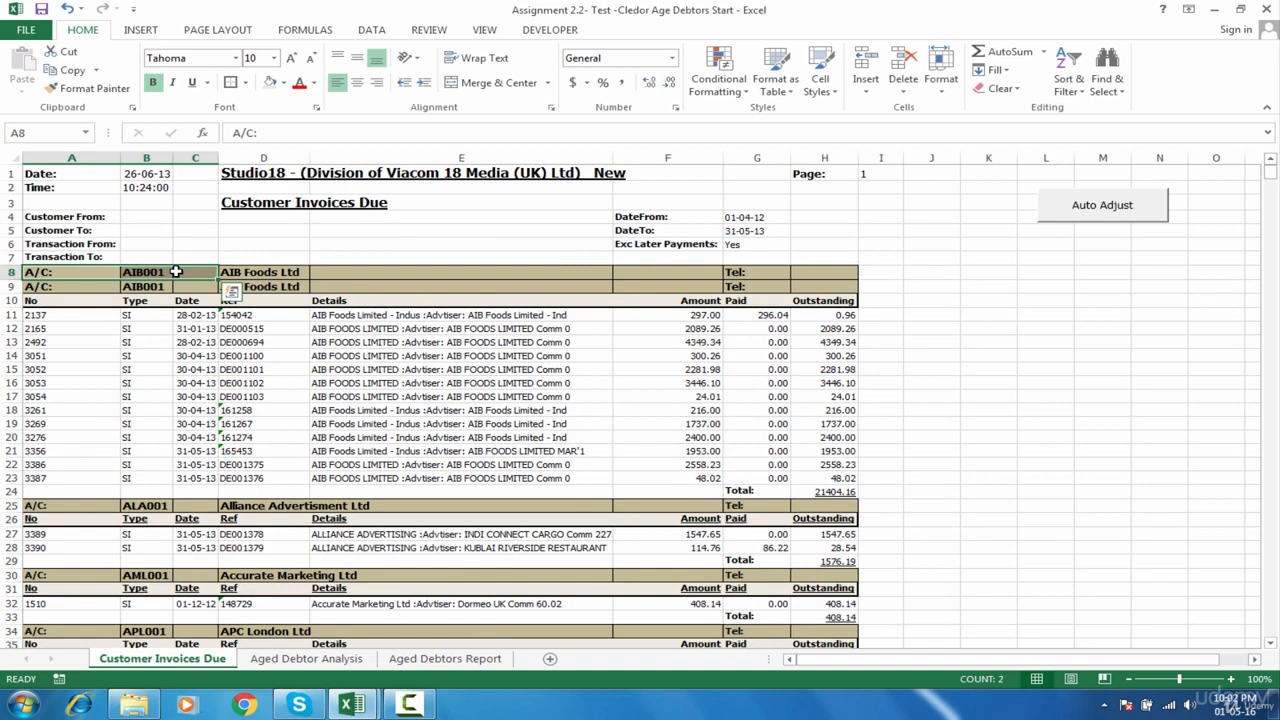
click(64, 287)
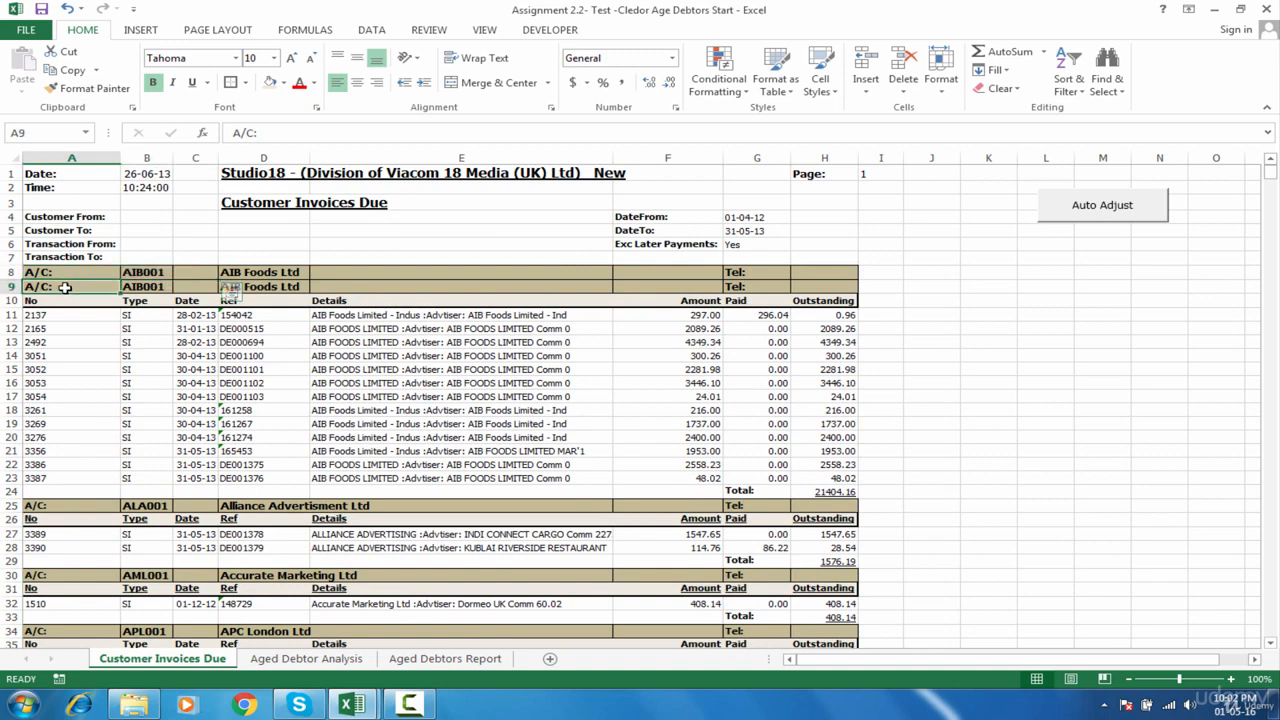
click(83, 504)
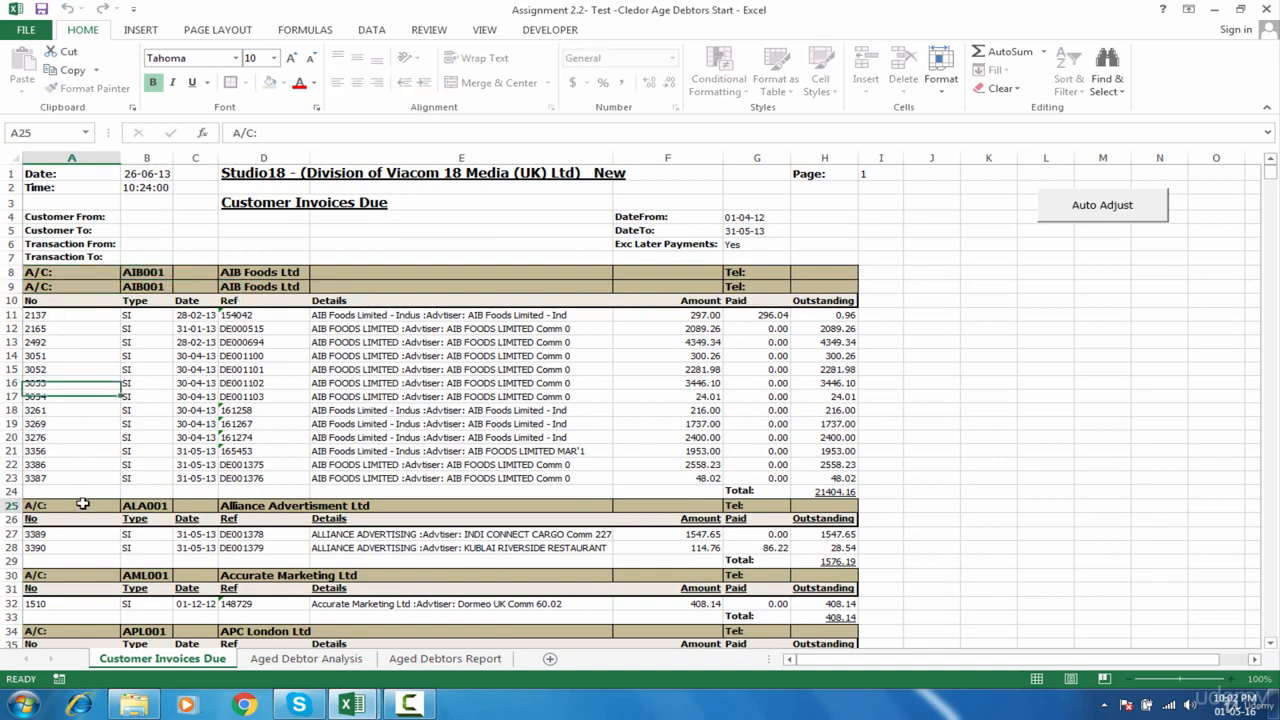
click(97, 300)
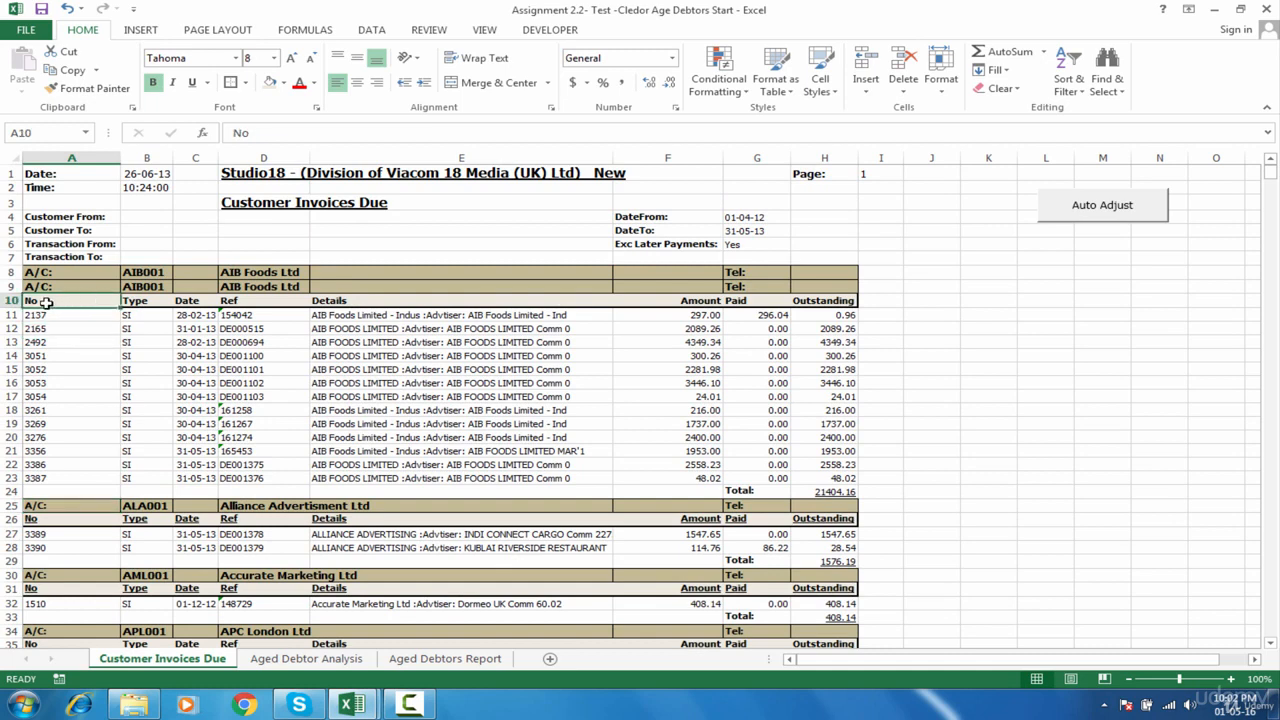
drag(110, 295, 808, 300)
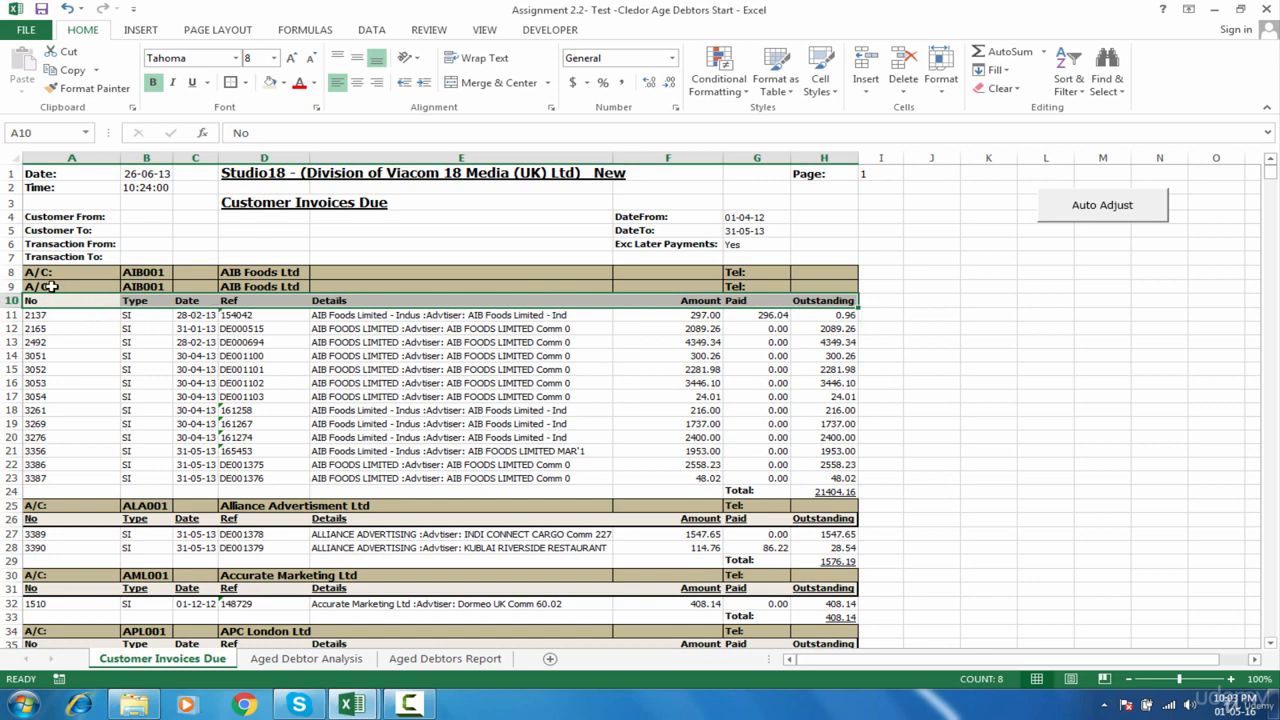
Select the invoice data from A9 across to column H and down to row 1098, and name it range2
click(48, 287)
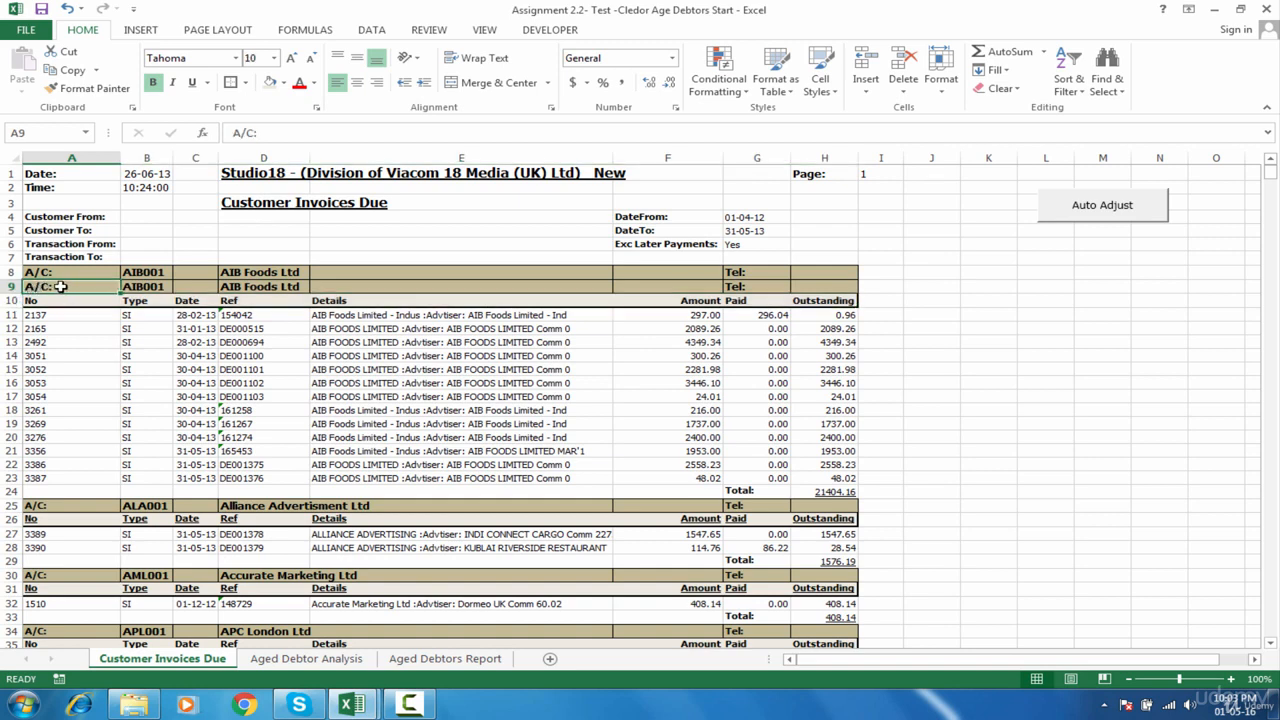
key(shift+Right)
key(shift+Right)
key(shift+Right)
key(shift+Right)
key(shift+Right)
key(shift+Right)
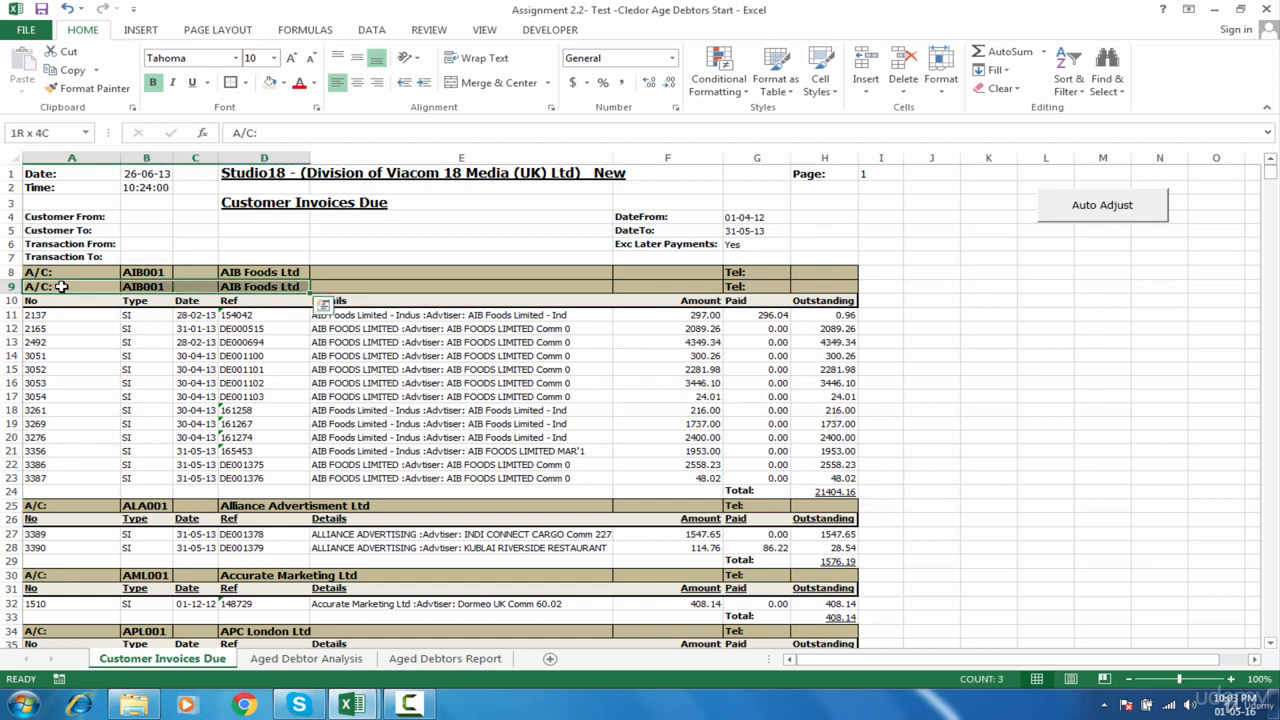
key(shift+Right)
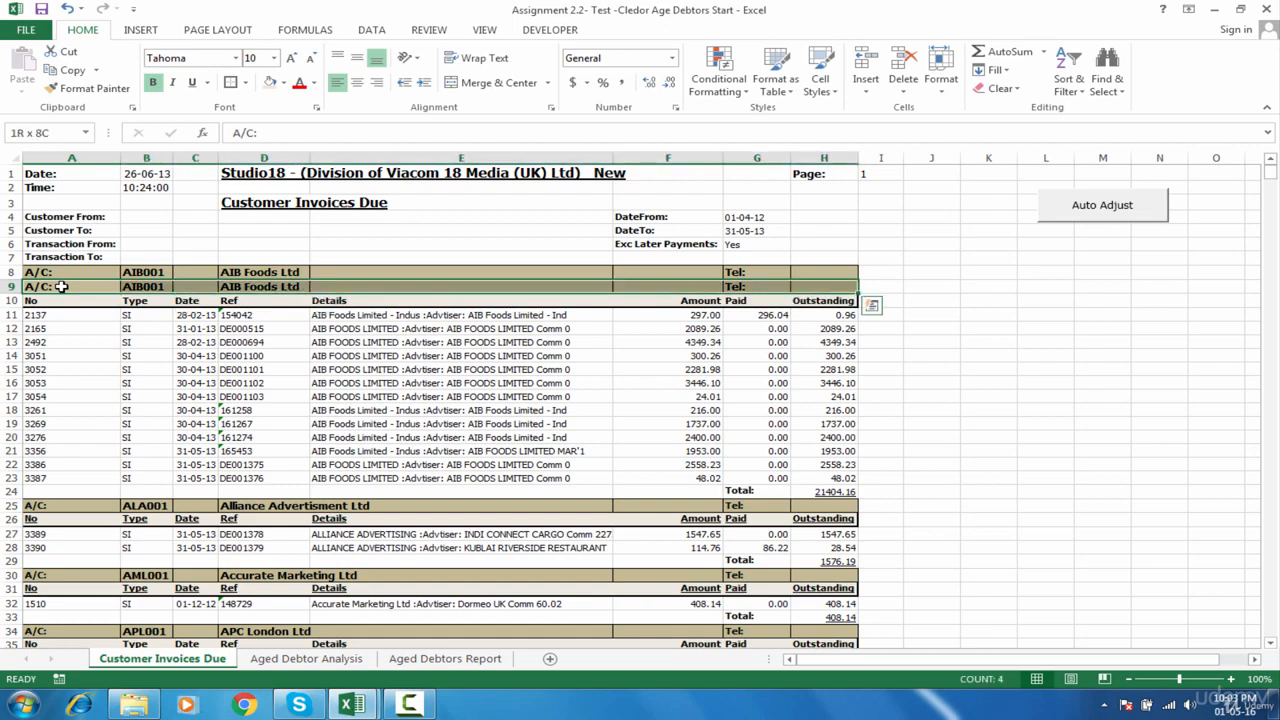
key(shift+Down)
key(shift+Down)
key(shift+Down)
key(shift+Down)
key(shift+Down)
key(shift+Down)
key(shift+Down)
key(shift+Down)
key(shift+Down)
key(shift+Down)
key(shift+Down)
key(shift+Down)
key(shift+Down)
key(shift+Down)
key(shift+Down)
key(shift+Down)
key(shift+Down)
key(shift+Down)
key(shift+Down)
key(shift+Down)
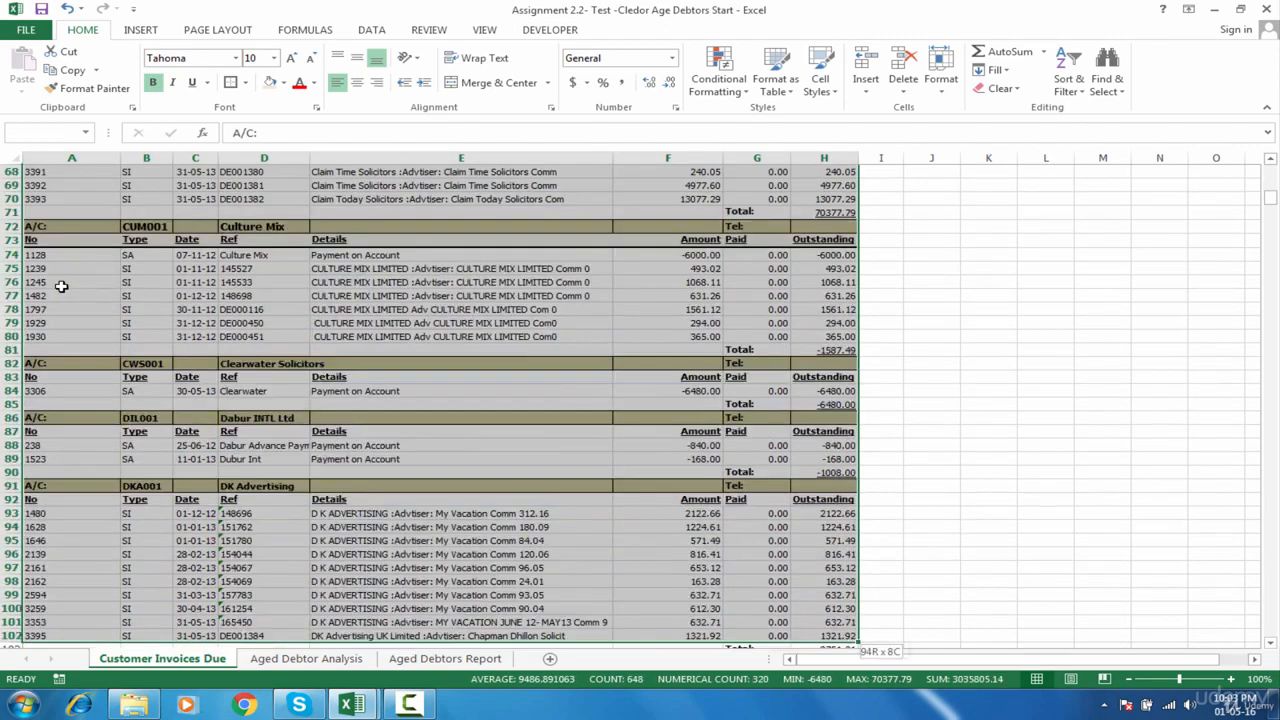
key(shift+Page_Down)
key(shift+Page_Down)
key(shift+Page_Down)
key(shift+Page_Down)
key(shift+Page_Down)
key(shift+Page_Down)
key(shift+Page_Down)
key(shift+Page_Down)
key(shift+Page_Down)
key(shift+Page_Down)
key(shift+Page_Down)
key(shift+Page_Down)
key(shift+Page_Down)
key(shift+Page_Down)
key(shift+Page_Down)
key(shift+Page_Down)
key(shift+Page_Down)
key(shift+Page_Down)
key(shift+Page_Down)
key(shift+Page_Down)
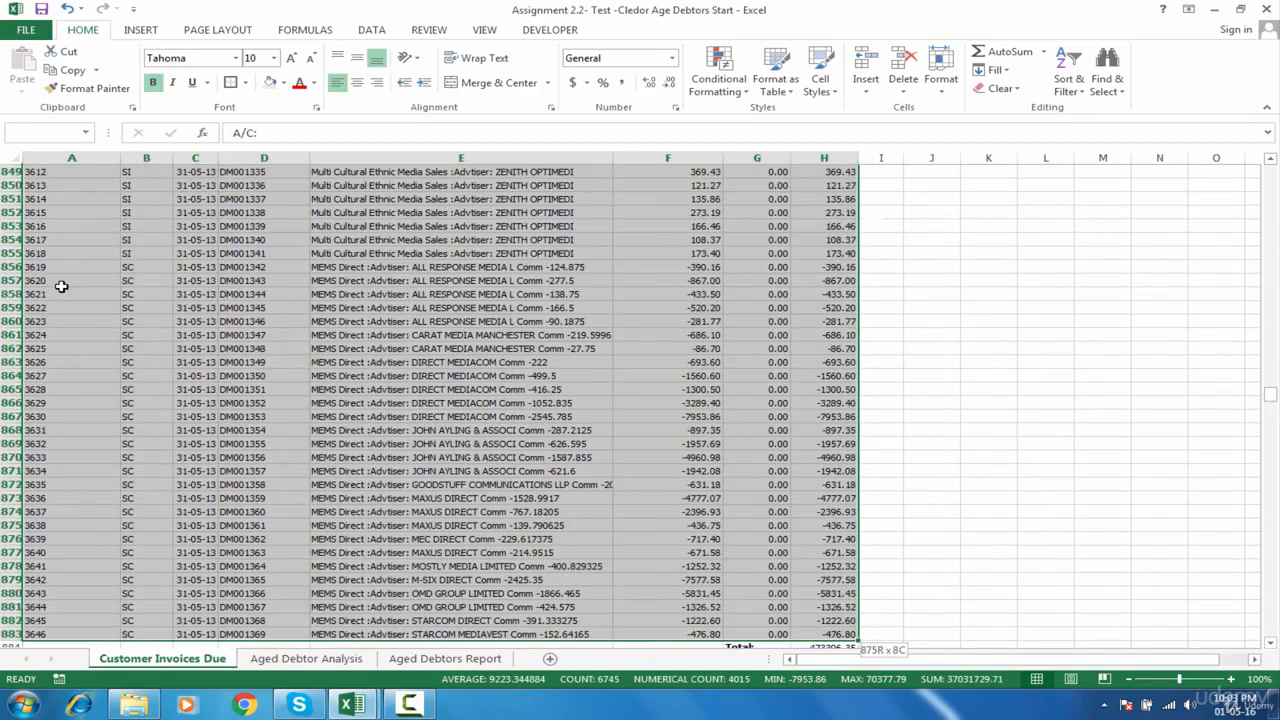
key(shift+Down)
key(shift+Down)
key(shift+Down)
key(shift+Down)
key(shift+Down)
key(shift+Down)
key(shift+Down)
key(shift+Down)
key(shift+Down)
key(shift+Down)
key(shift+Down)
key(shift+Down)
key(shift+Down)
key(shift+Down)
key(shift+Down)
key(shift+Down)
key(shift+Down)
key(shift+Down)
key(shift+Down)
key(shift+Down)
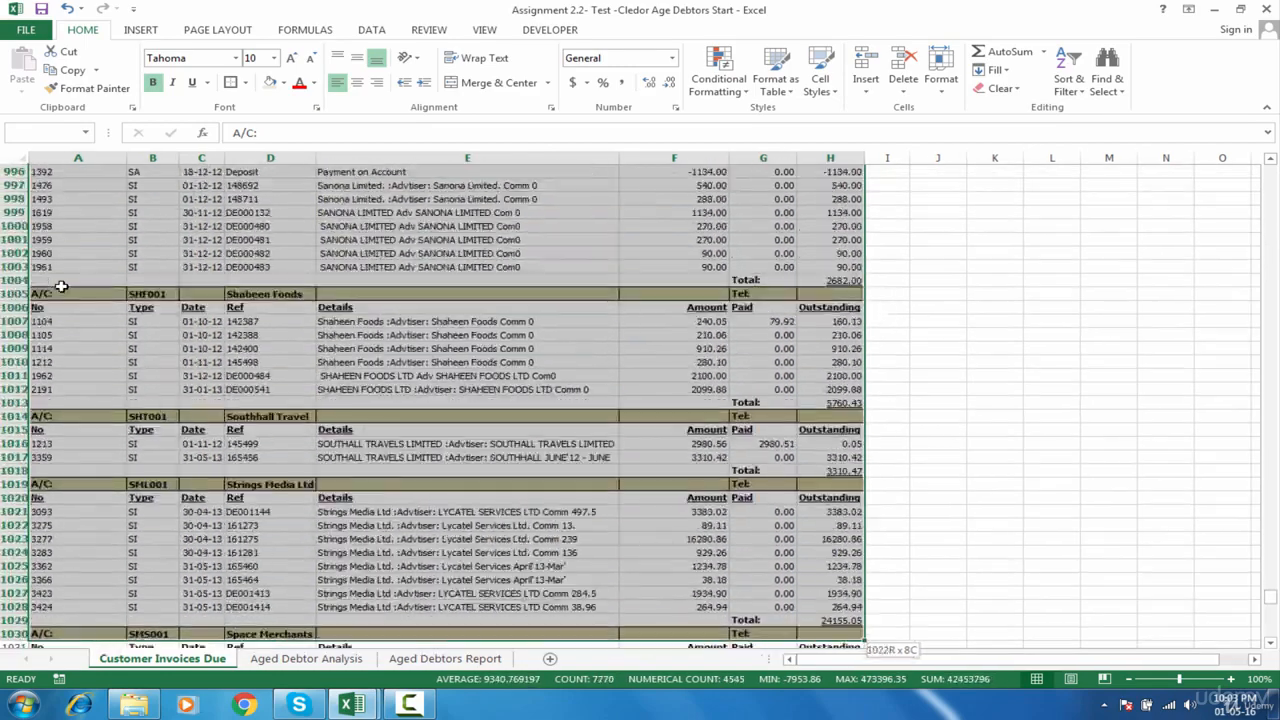
key(shift+Down)
key(shift+Down)
key(shift+Down)
key(shift+Down)
key(shift+Down)
key(shift+Down)
key(shift+Down)
key(shift+Down)
key(shift+Down)
key(shift+Down)
key(shift+Down)
key(shift+Down)
key(shift+Down)
key(shift+Down)
key(shift+Down)
key(shift+Down)
key(shift+Down)
key(shift+Down)
key(shift+Down)
key(shift+Down)
key(ctrl+shift+Down)
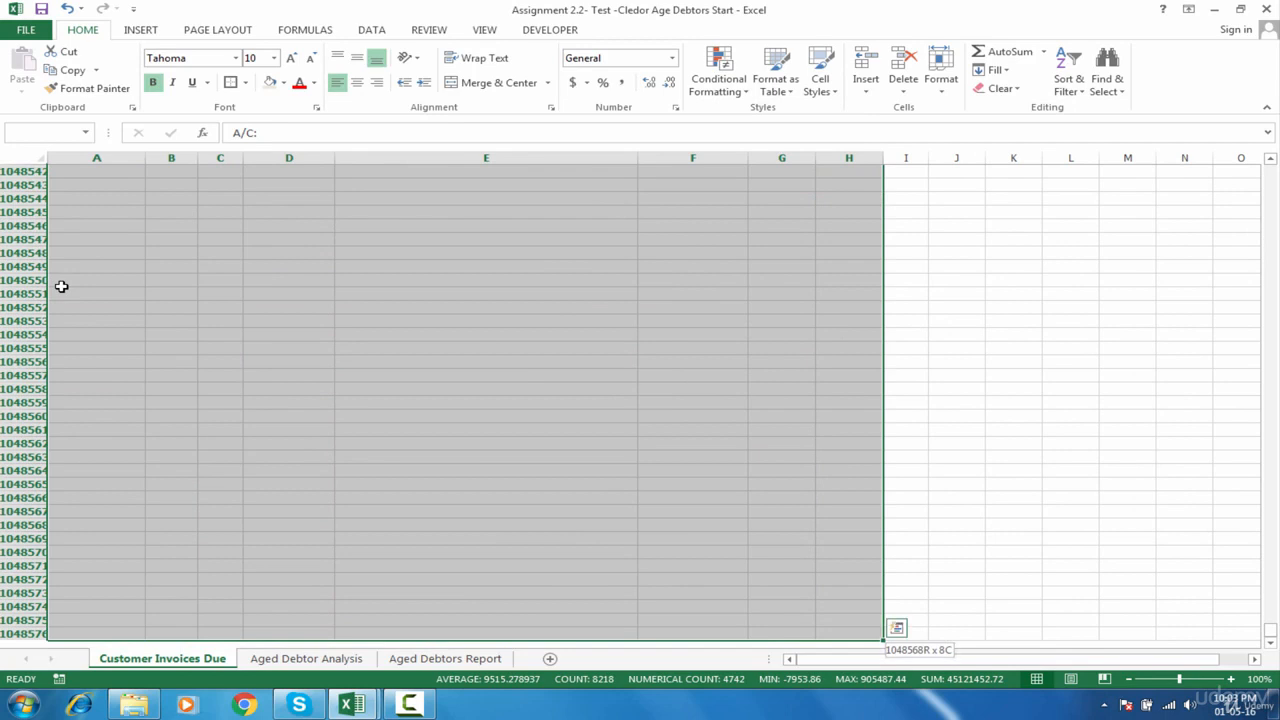
key(ctrl+shift+Up)
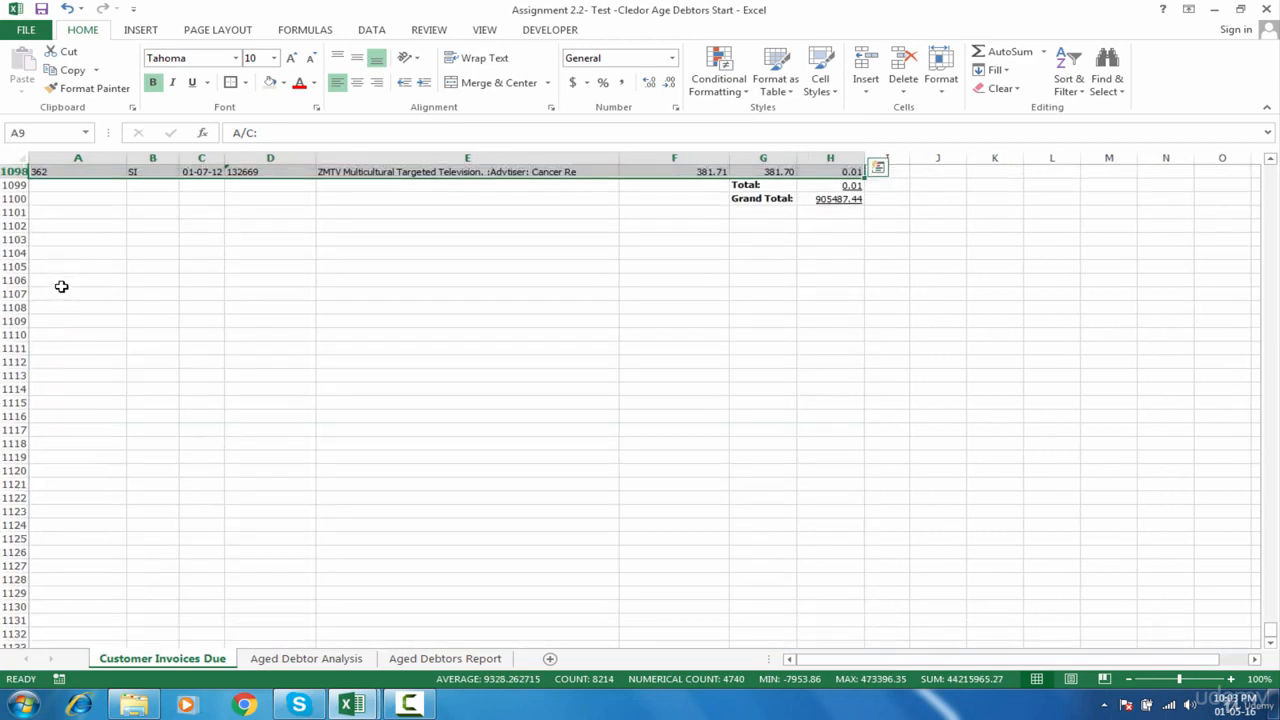
click(69, 132)
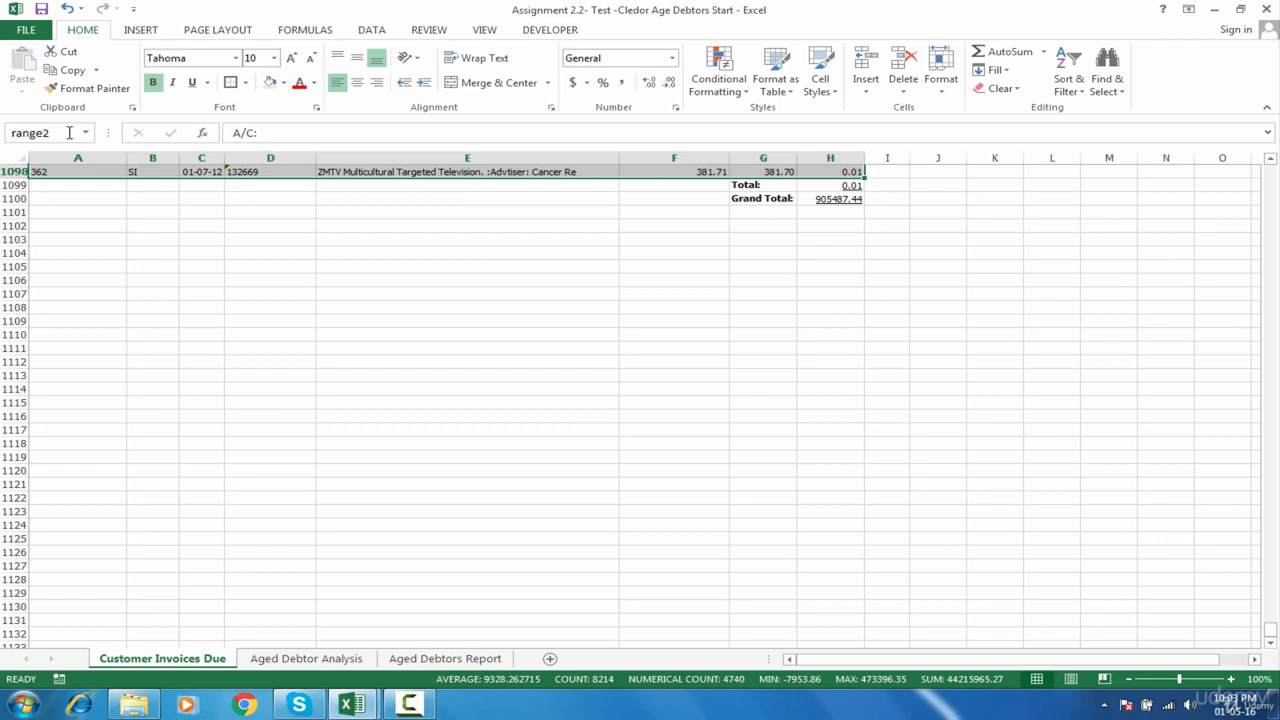
text(range2)
key(Return)
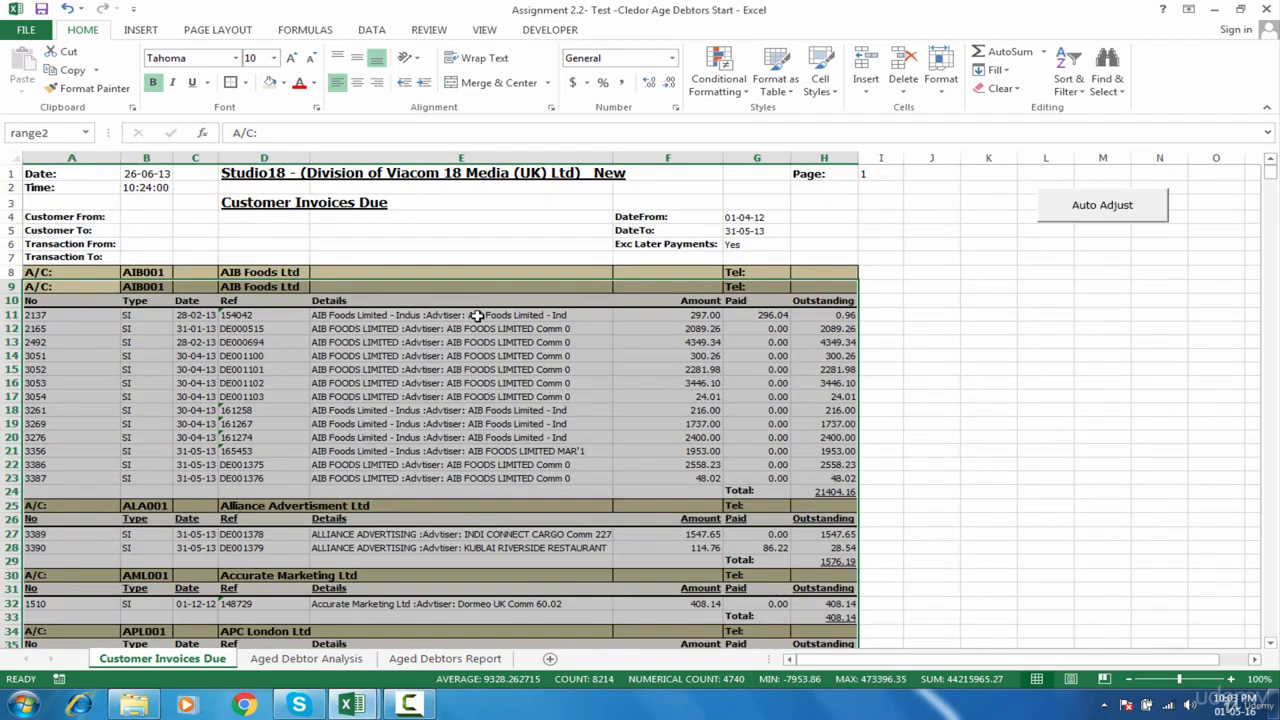
Create a formula-based conditional formatting rule for range2 with the formula =$A9="No"
click(718, 84)
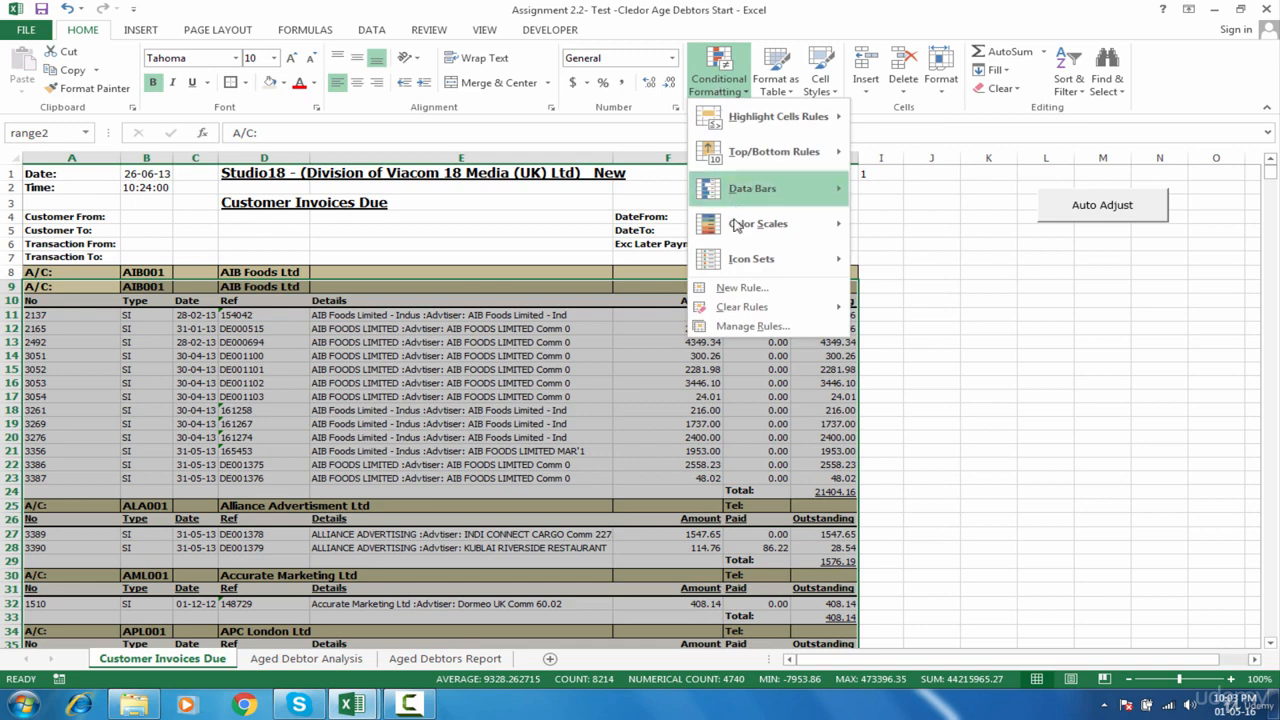
click(740, 288)
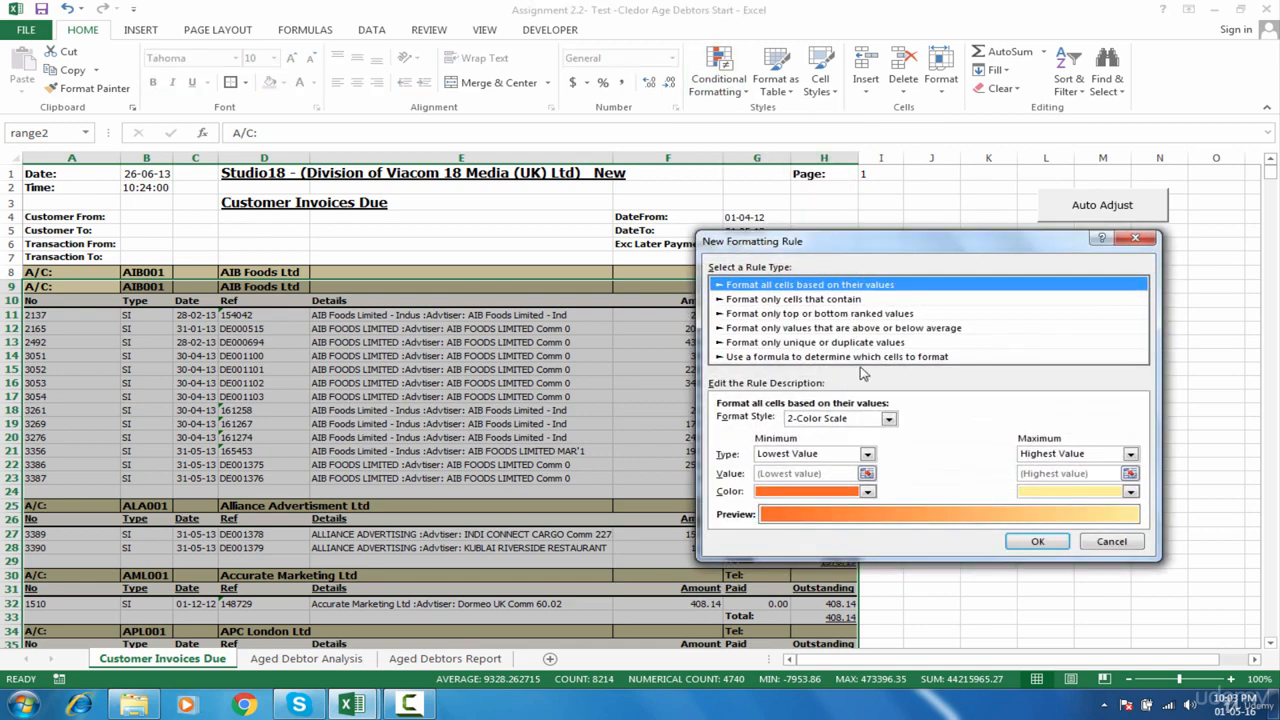
click(866, 358)
click(847, 423)
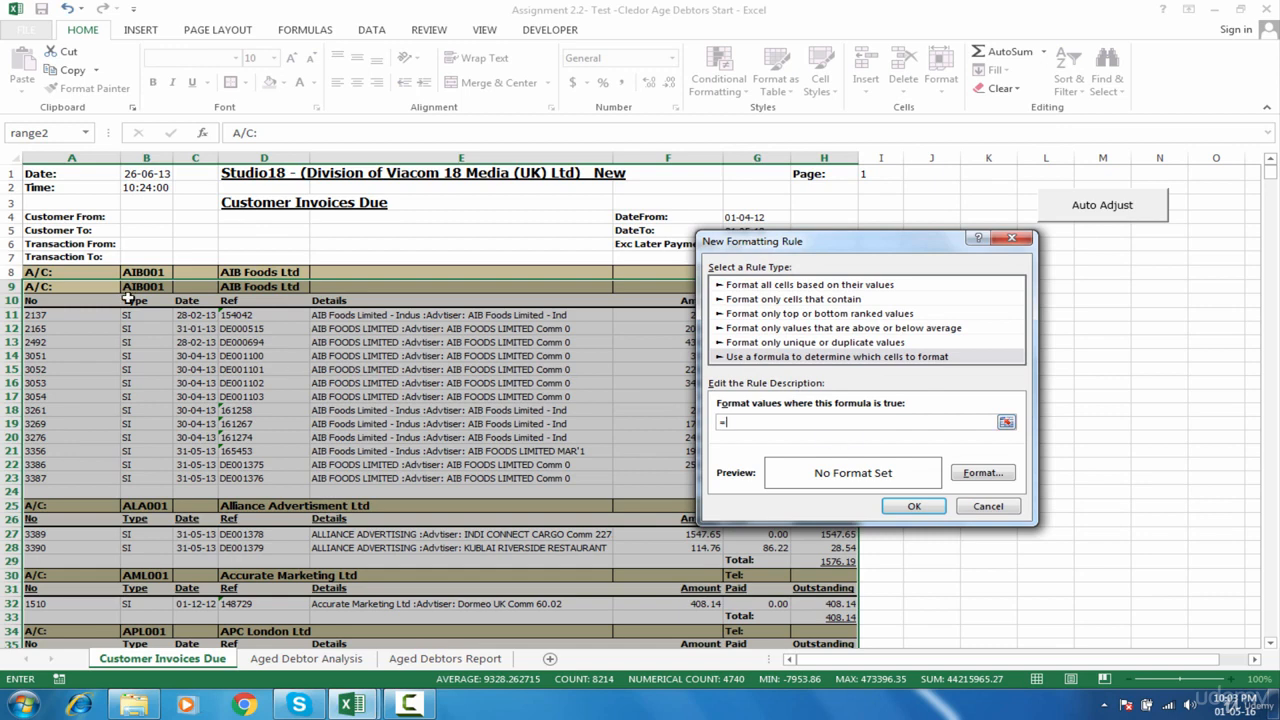
click(73, 287)
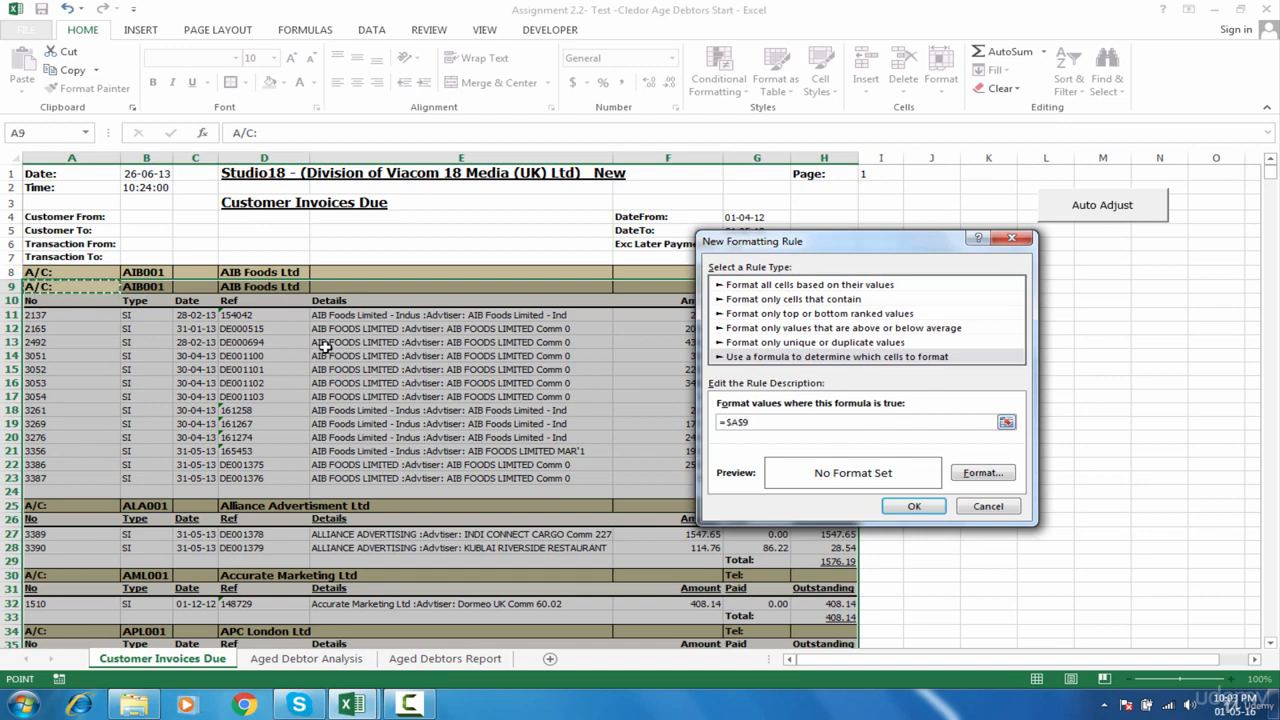
key(F4)
key(F4)
click(746, 422)
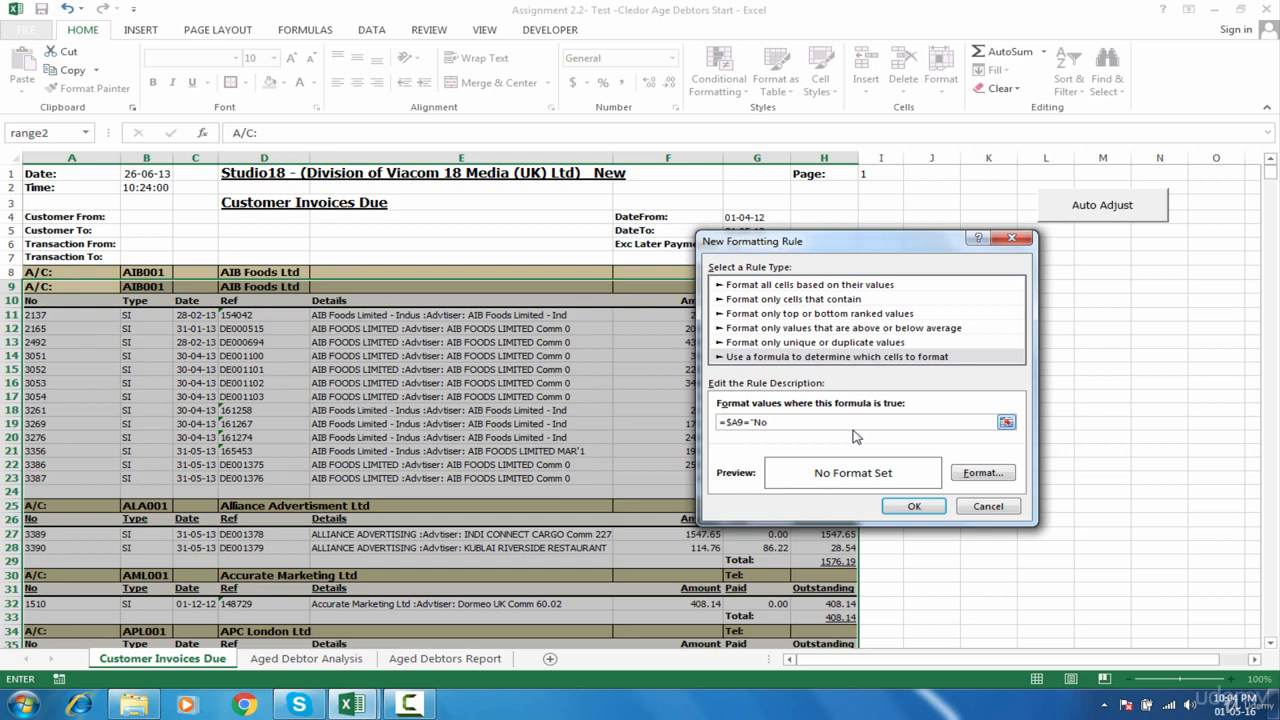
Give the "No" rule's format a light tan background fill and a bold font style
click(977, 474)
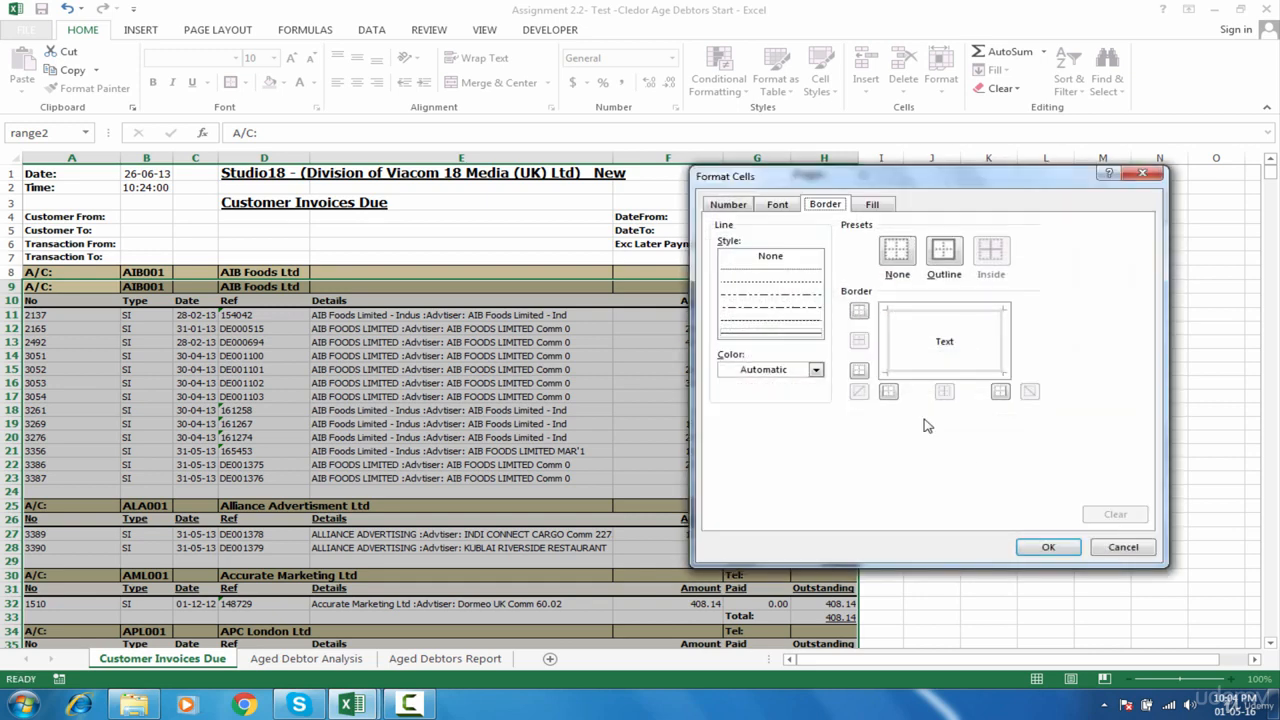
click(872, 205)
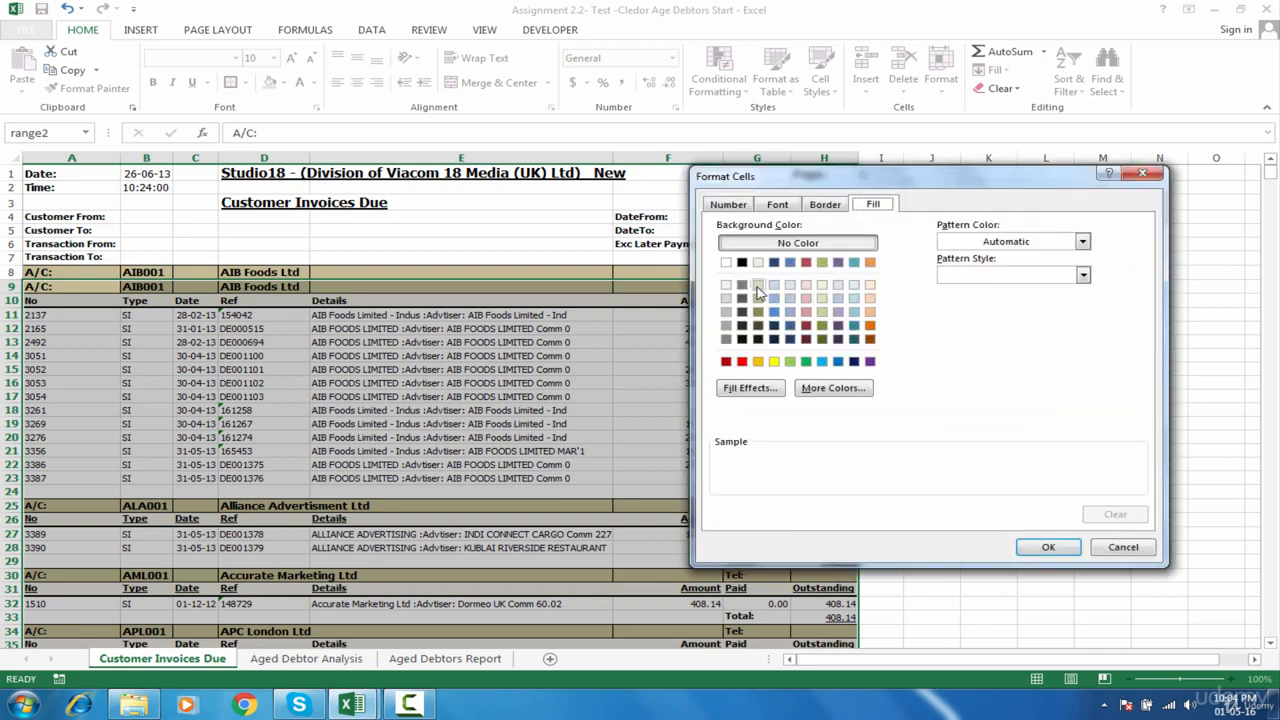
click(758, 286)
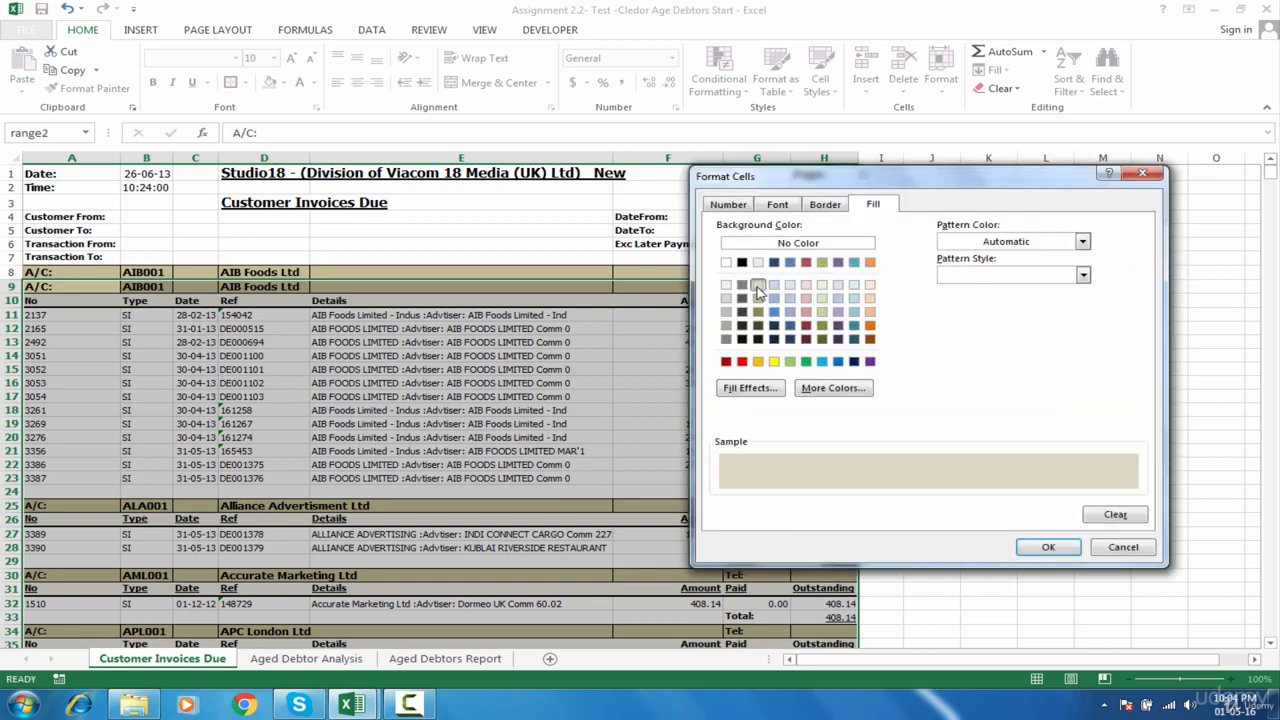
click(779, 205)
click(975, 276)
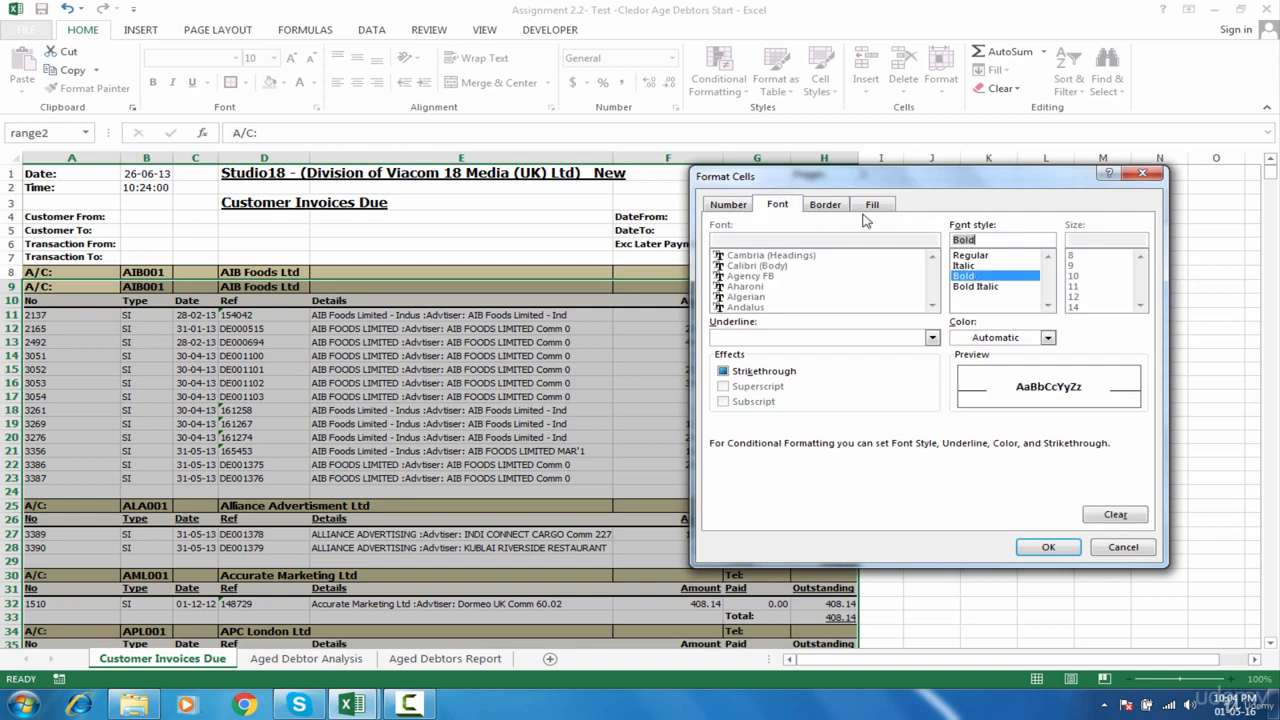
Add an outline border to the "No" rule's format and apply the rule to range2
click(829, 205)
click(952, 258)
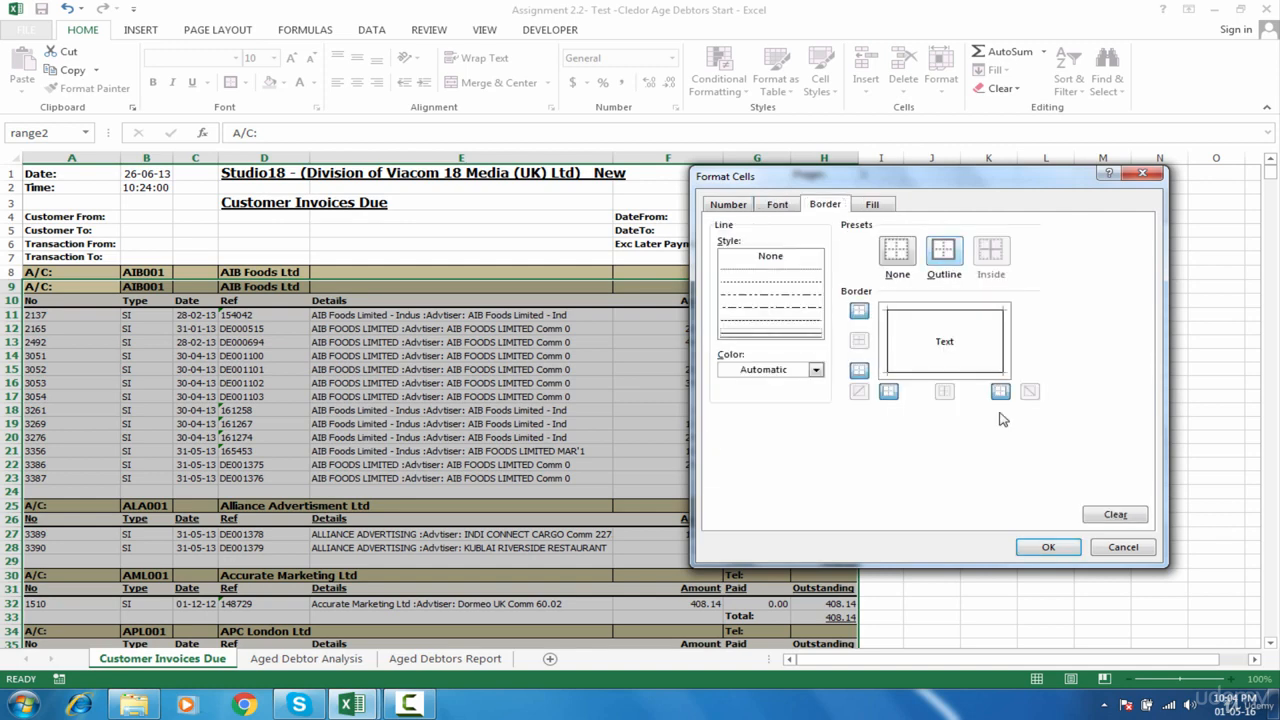
click(1055, 550)
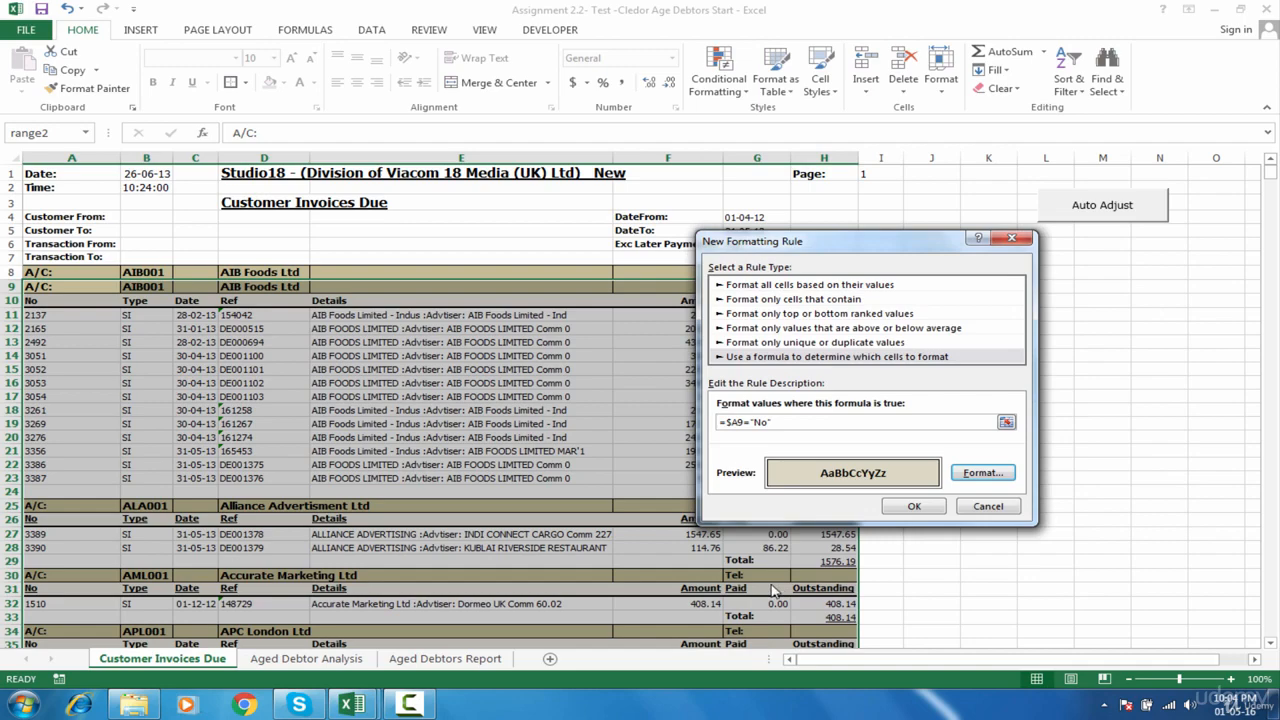
click(914, 506)
click(381, 531)
key(Down)
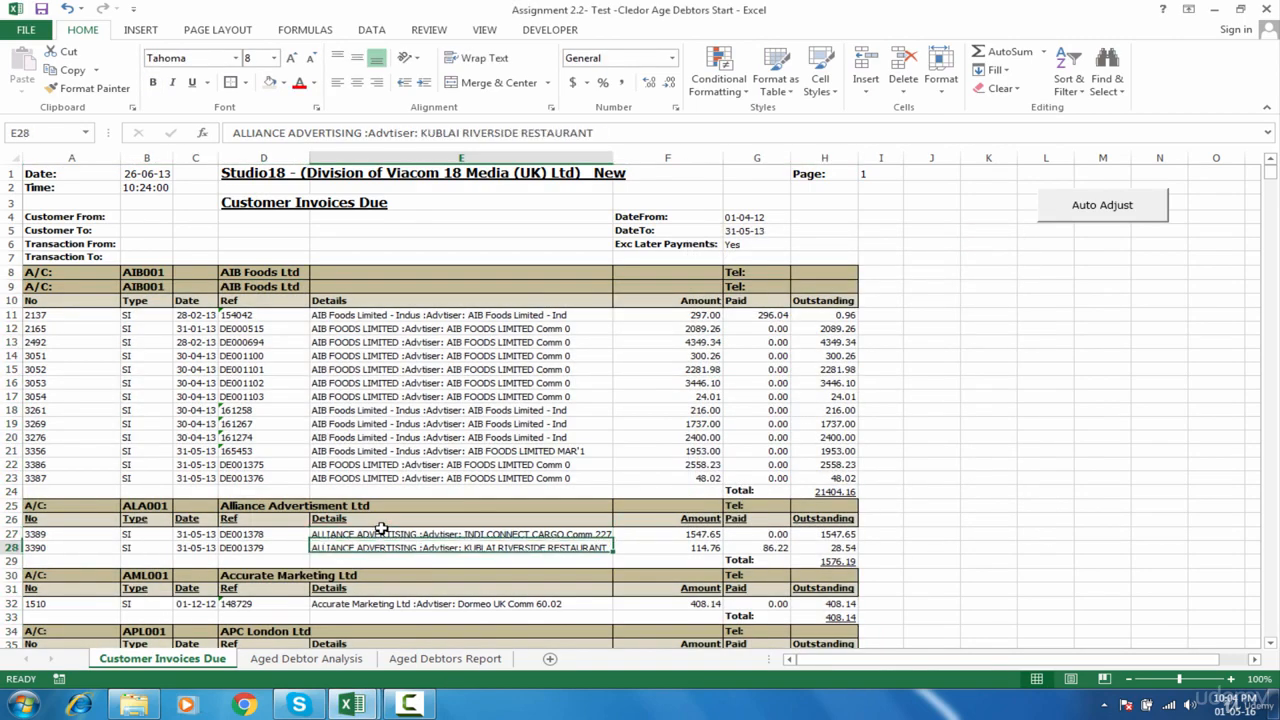
Examine the A/C: header and No column-heading rows down the Customer Invoices Due sheet, from row 28 to row 272, for consistent conditional formatting
key(Down)
key(Down)
key(Down)
key(Down)
key(Down)
key(Down)
key(Down)
key(Down)
key(Down)
key(Down)
key(Down)
key(Down)
key(Down)
key(Down)
key(Down)
key(Down)
key(Down)
key(Down)
key(Down)
key(Down)
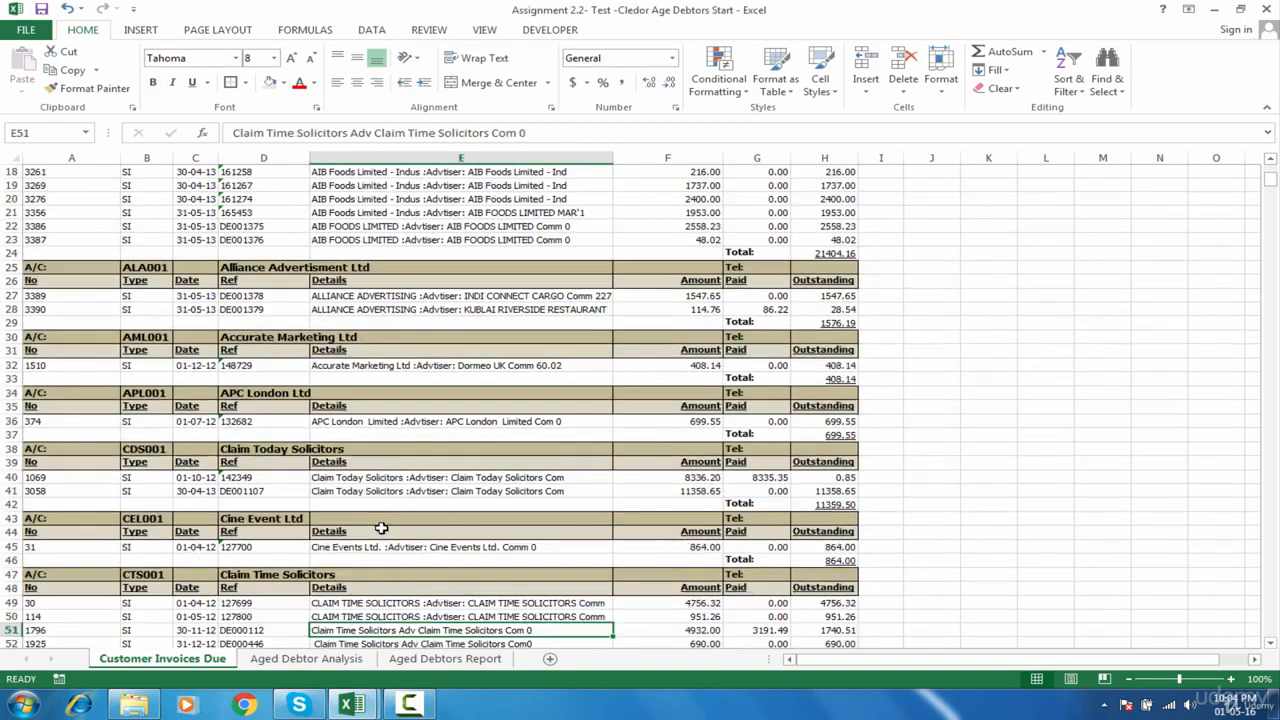
key(Down)
key(Down)
key(Down)
key(Down)
key(Down)
key(Down)
key(Down)
key(Down)
key(Down)
key(Down)
key(Down)
key(Down)
key(Down)
key(Down)
key(Down)
key(Down)
key(Down)
key(Down)
key(Down)
key(Down)
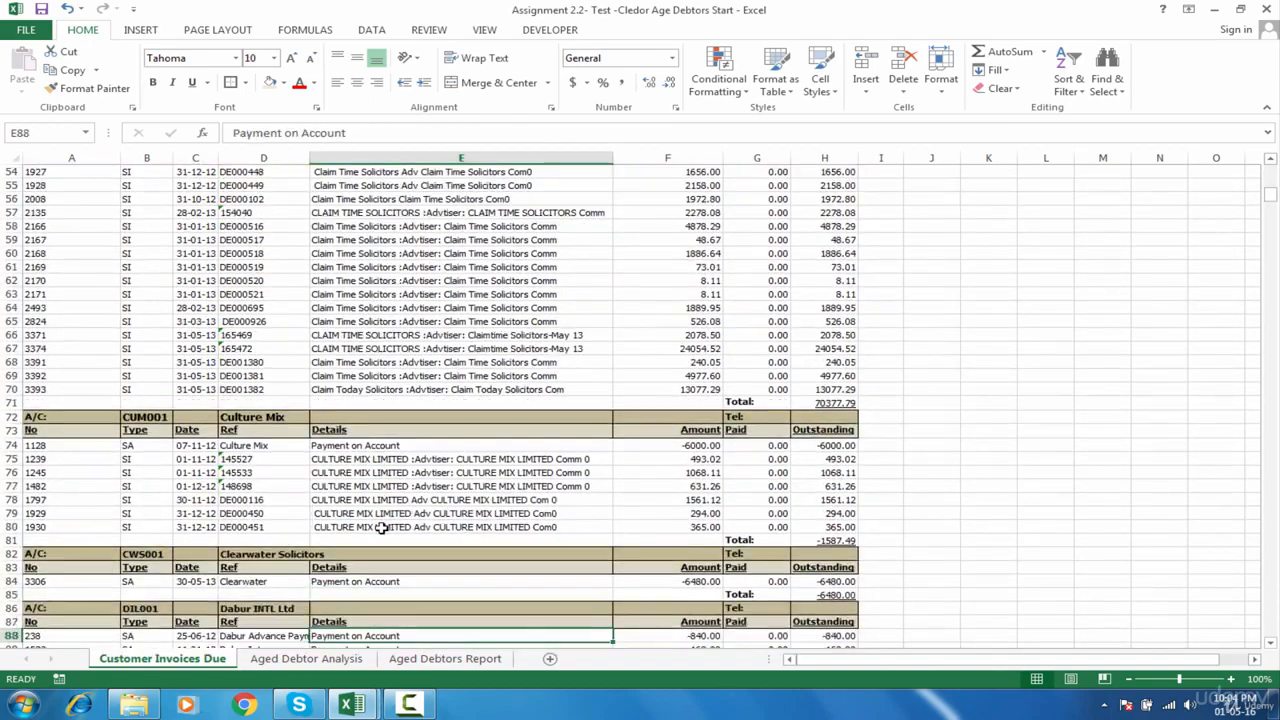
key(Down)
key(Down)
key(Down)
key(Down)
key(Down)
key(Down)
key(Down)
key(Down)
key(Down)
key(Down)
key(Down)
key(Down)
key(Down)
key(Down)
key(Down)
key(Down)
key(Down)
key(Down)
key(Down)
key(Down)
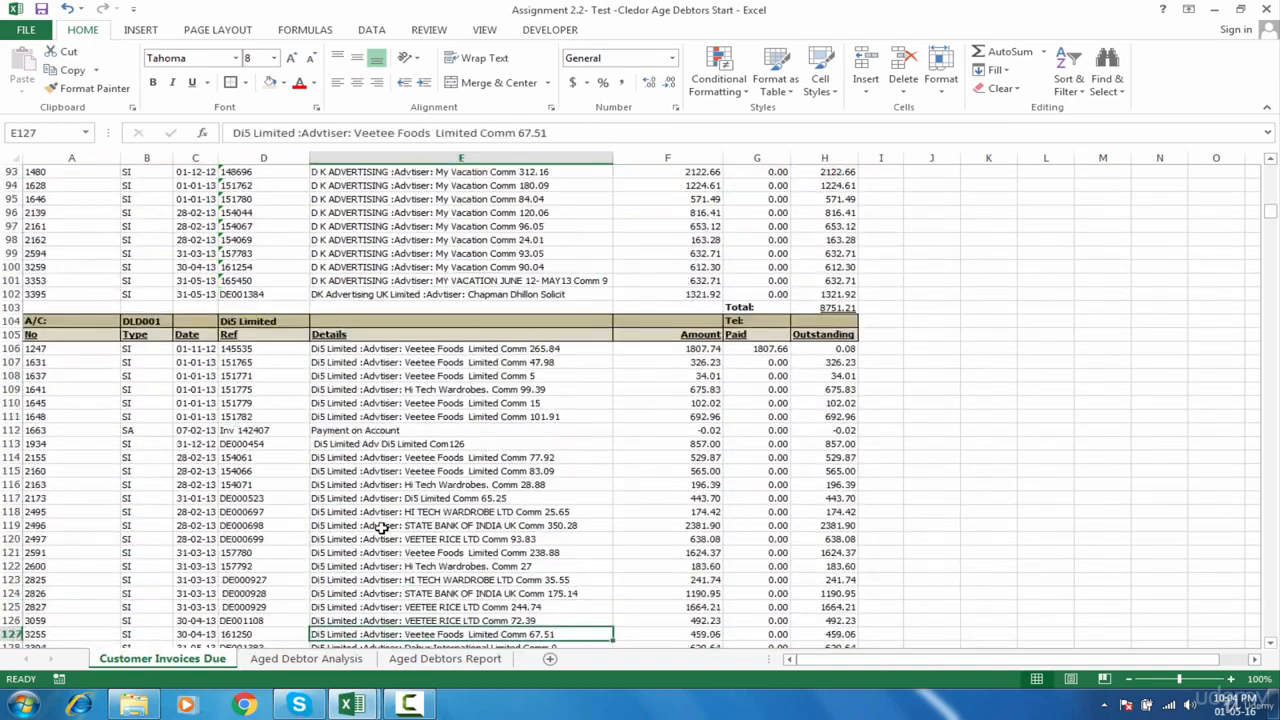
key(Down)
key(Down)
key(Down)
key(Down)
key(Down)
key(Down)
key(Down)
key(Down)
key(Down)
key(Down)
key(Down)
key(Down)
key(Down)
key(Down)
key(Down)
key(Down)
key(Down)
key(Down)
key(Down)
key(Down)
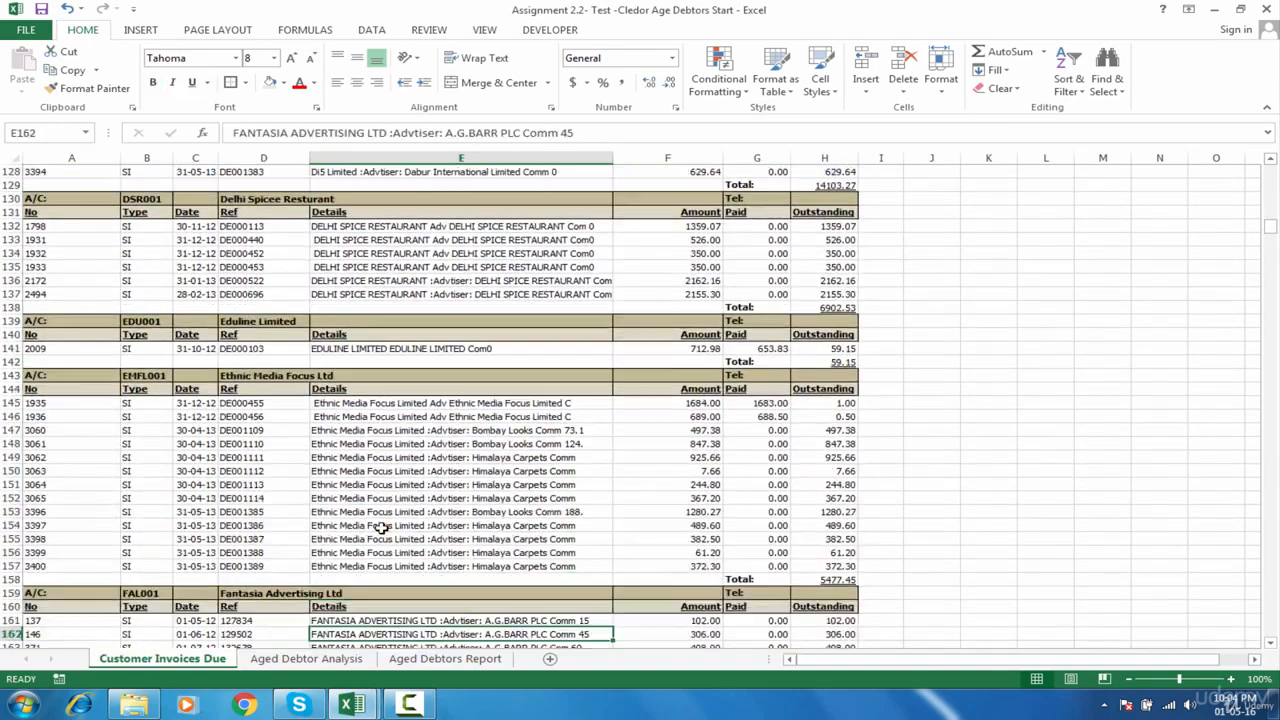
key(Down)
key(Down)
key(Down)
key(Down)
key(Down)
key(Down)
key(Down)
key(Down)
key(Down)
key(Down)
key(Down)
key(Down)
key(Down)
key(Down)
key(Down)
key(Left)
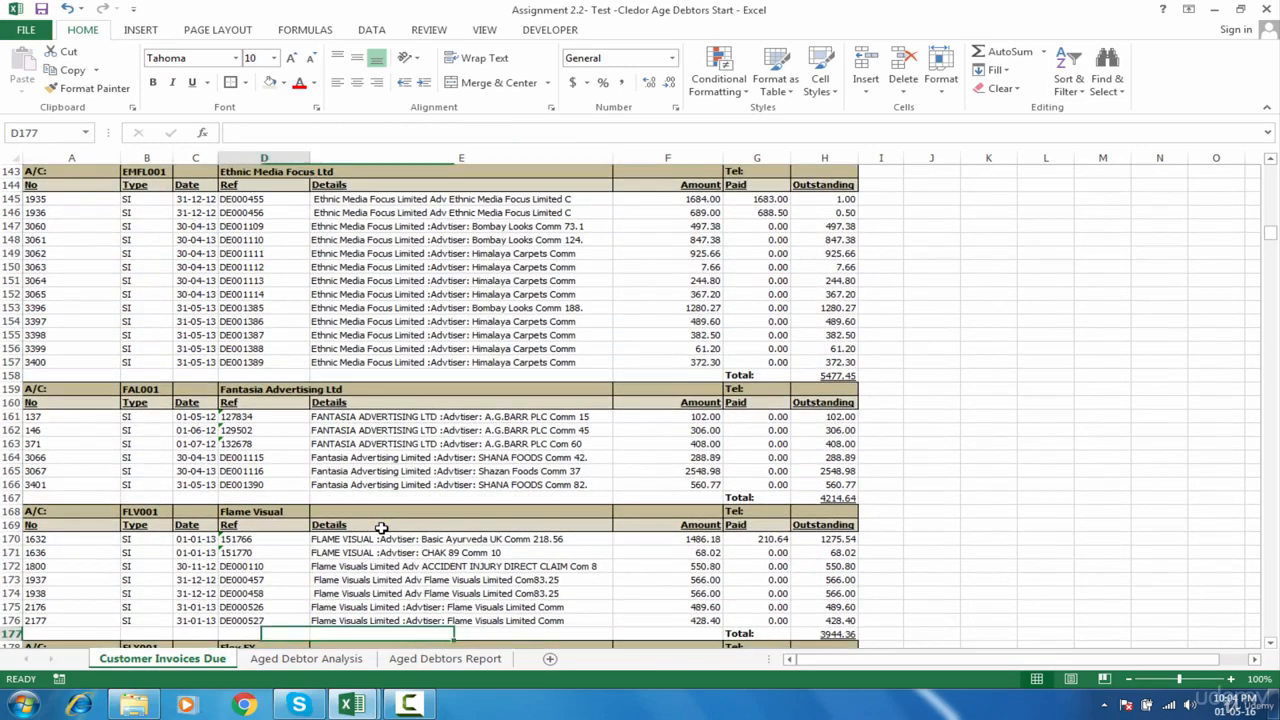
key(Down)
key(Down)
key(Down)
key(Down)
key(Down)
key(Down)
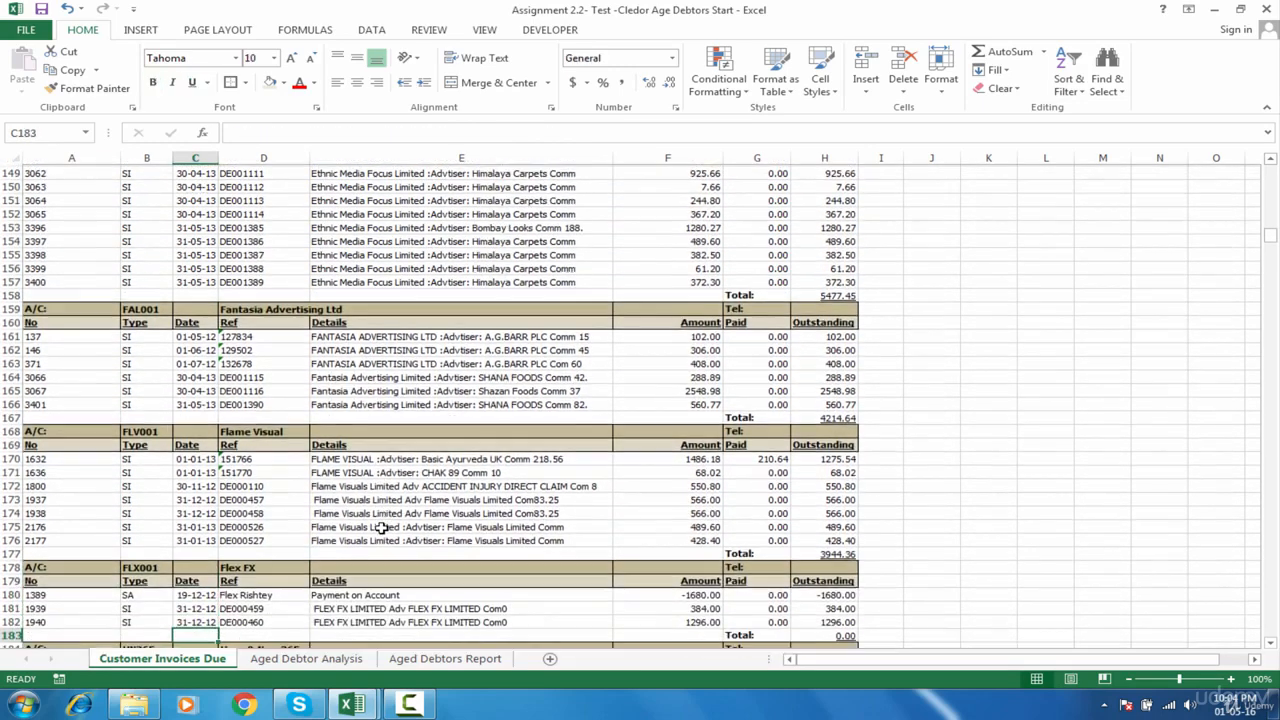
key(Left)
key(Left)
key(Down)
key(Down)
key(Down)
key(Down)
key(Down)
key(Down)
key(Down)
key(Down)
key(Down)
key(Down)
key(Down)
key(Down)
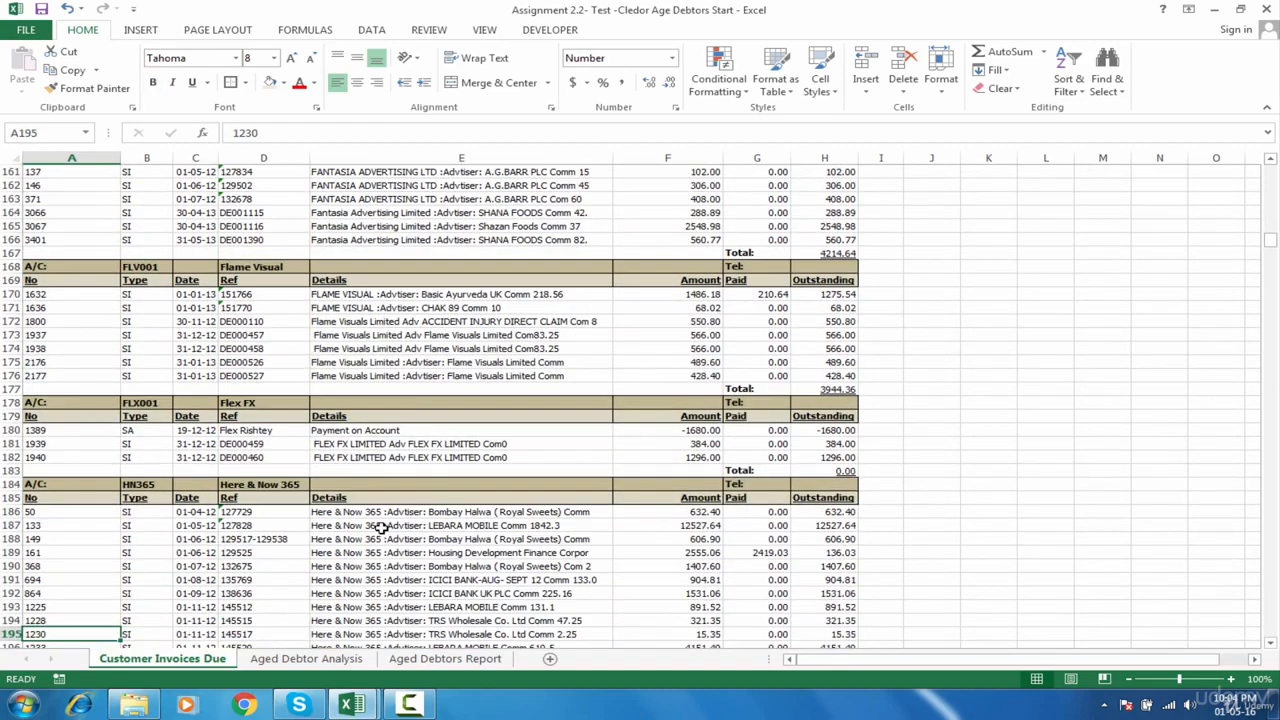
key(Down)
key(Down)
key(Down)
key(Down)
key(Down)
key(Down)
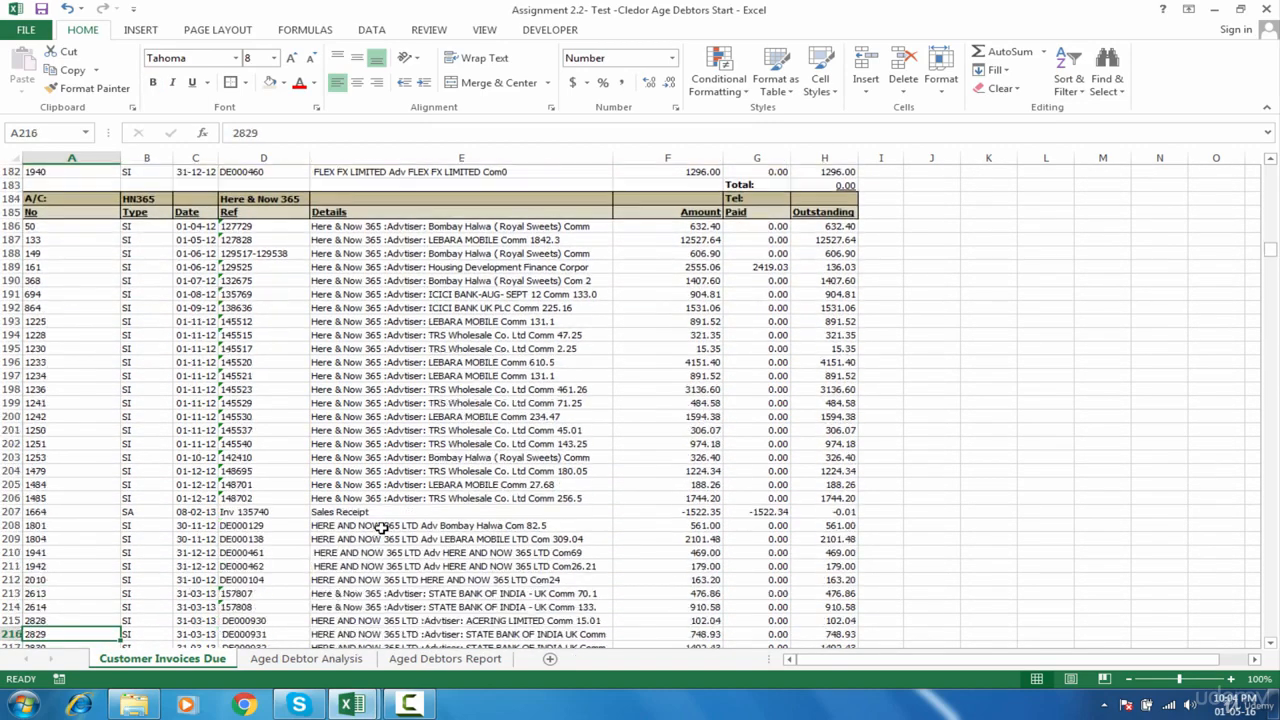
key(Down)
key(Down)
key(Down)
key(Down)
key(Down)
key(Down)
key(Down)
key(Down)
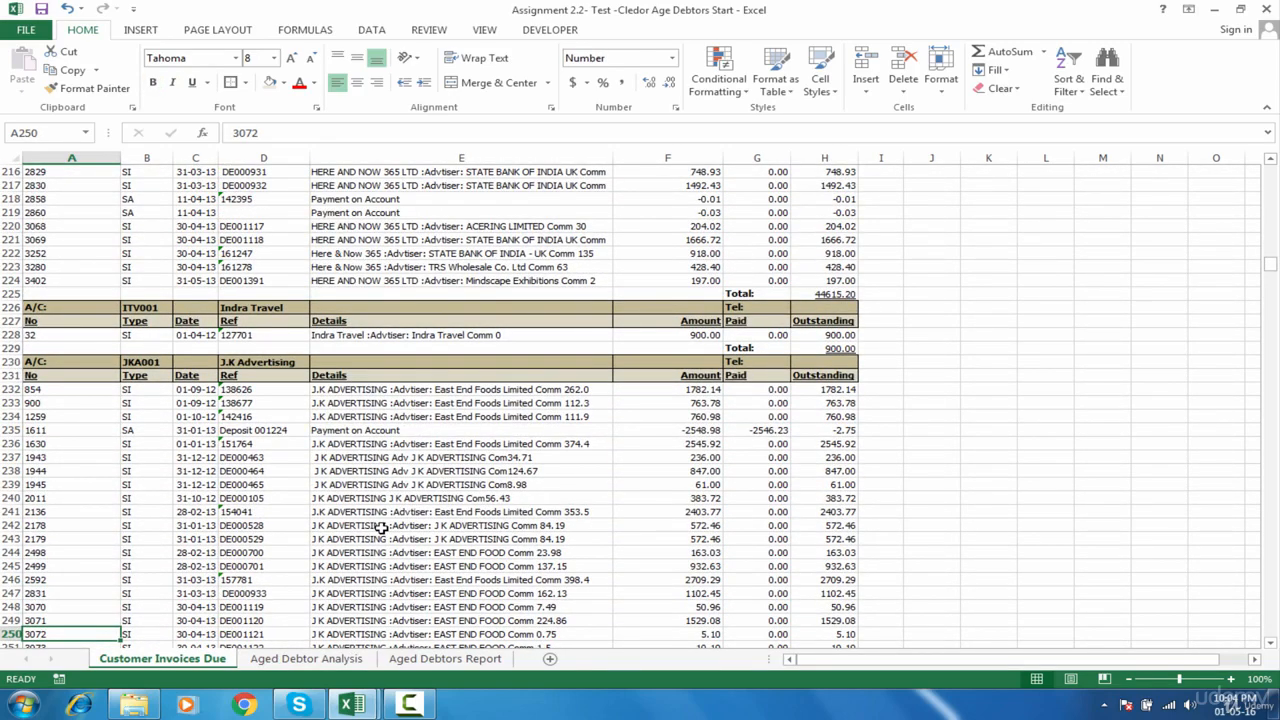
key(Down)
key(Down)
key(Down)
key(Down)
key(Down)
key(Down)
key(Down)
key(Down)
key(Down)
key(Down)
key(Down)
key(Down)
key(Down)
key(Down)
key(Down)
key(Down)
key(Down)
key(Down)
key(Down)
key(Down)
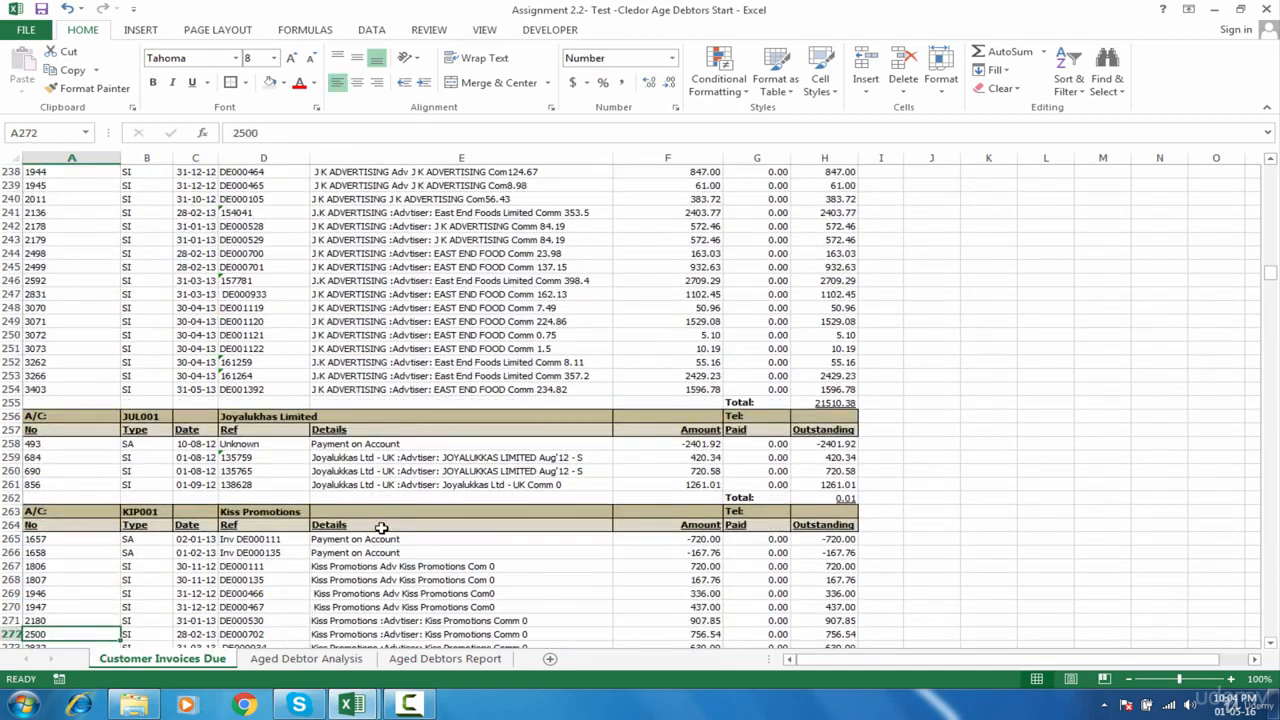
Examine the A/C: header and No column-heading rows from row 272 down to row 339 for consistent conditional formatting
key(Down)
key(Down)
key(Down)
key(Down)
key(Down)
key(Down)
key(Down)
key(Down)
key(Down)
key(Down)
key(Down)
key(Down)
key(Down)
key(Down)
key(Down)
key(Down)
key(Down)
key(Down)
key(Down)
key(Down)
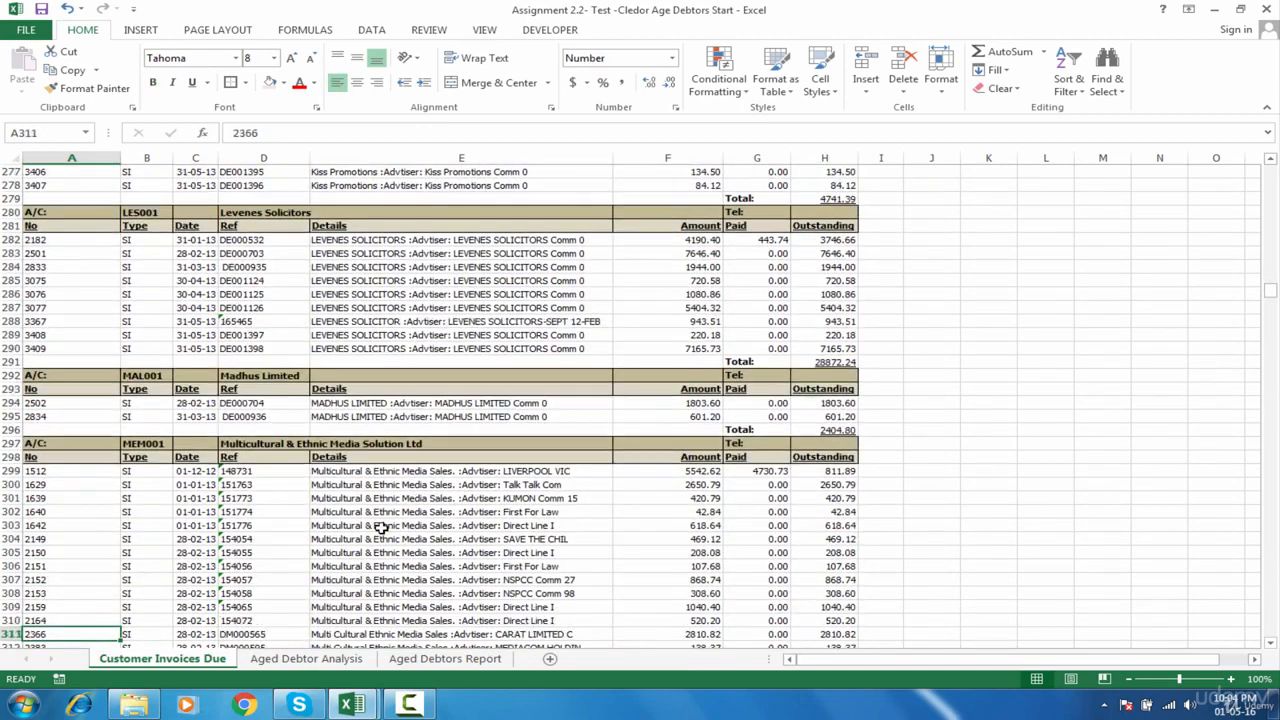
key(Down)
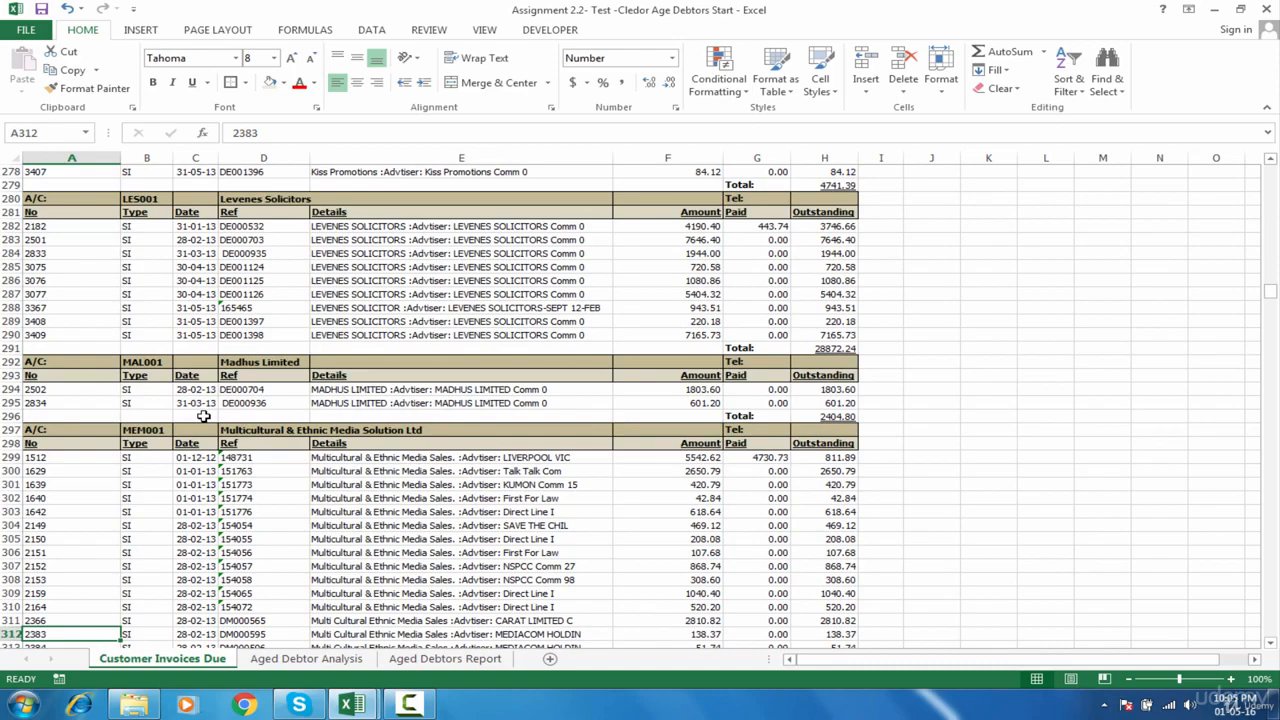
key(Down)
key(Down)
key(Down)
key(Down)
key(Down)
key(Down)
key(Down)
key(Down)
key(Down)
key(Down)
key(Down)
key(Down)
key(Down)
key(Down)
key(Down)
key(Down)
key(Down)
key(Down)
key(Down)
key(Down)
key(Down)
key(Down)
key(Down)
key(Down)
key(Down)
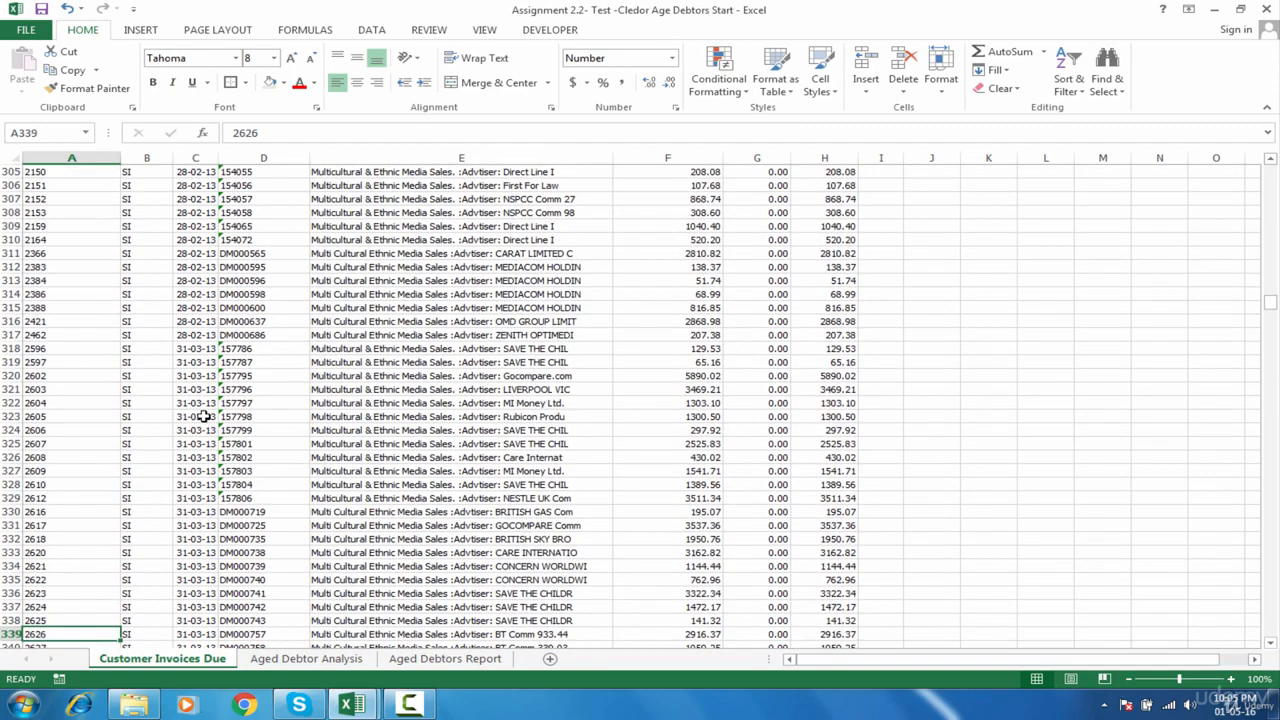
Review the formatted A/C: and No rows back up the Customer Invoices Due sheet, from row 339 to row 72
key(Up)
key(Up)
key(Up)
key(Up)
key(Up)
key(Up)
key(Up)
key(Up)
key(Up)
key(Up)
key(Up)
key(Up)
key(Up)
key(Up)
key(Up)
key(Up)
key(Up)
key(Up)
key(Up)
key(Up)
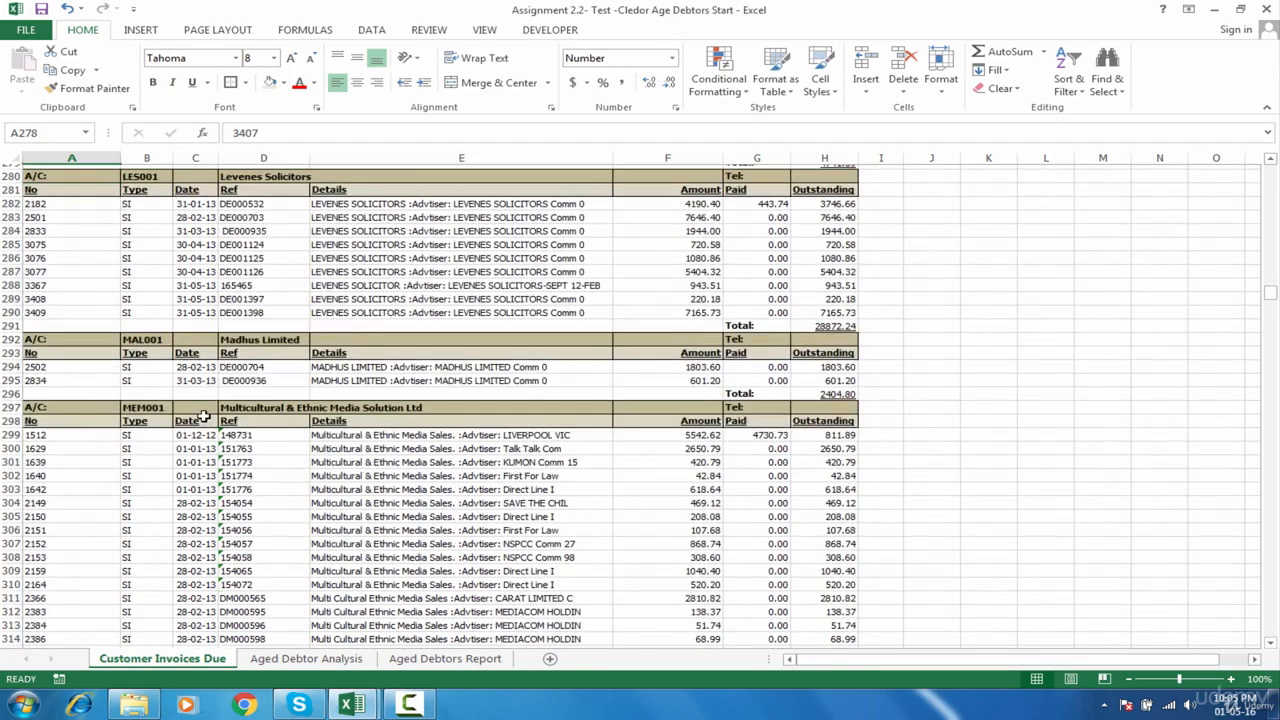
key(Up)
key(Up)
key(Up)
key(Up)
key(Up)
key(Up)
key(Up)
key(Up)
key(Up)
key(Up)
key(Up)
key(Up)
key(Up)
key(Up)
key(Up)
key(Up)
key(Up)
key(Up)
key(Up)
key(Up)
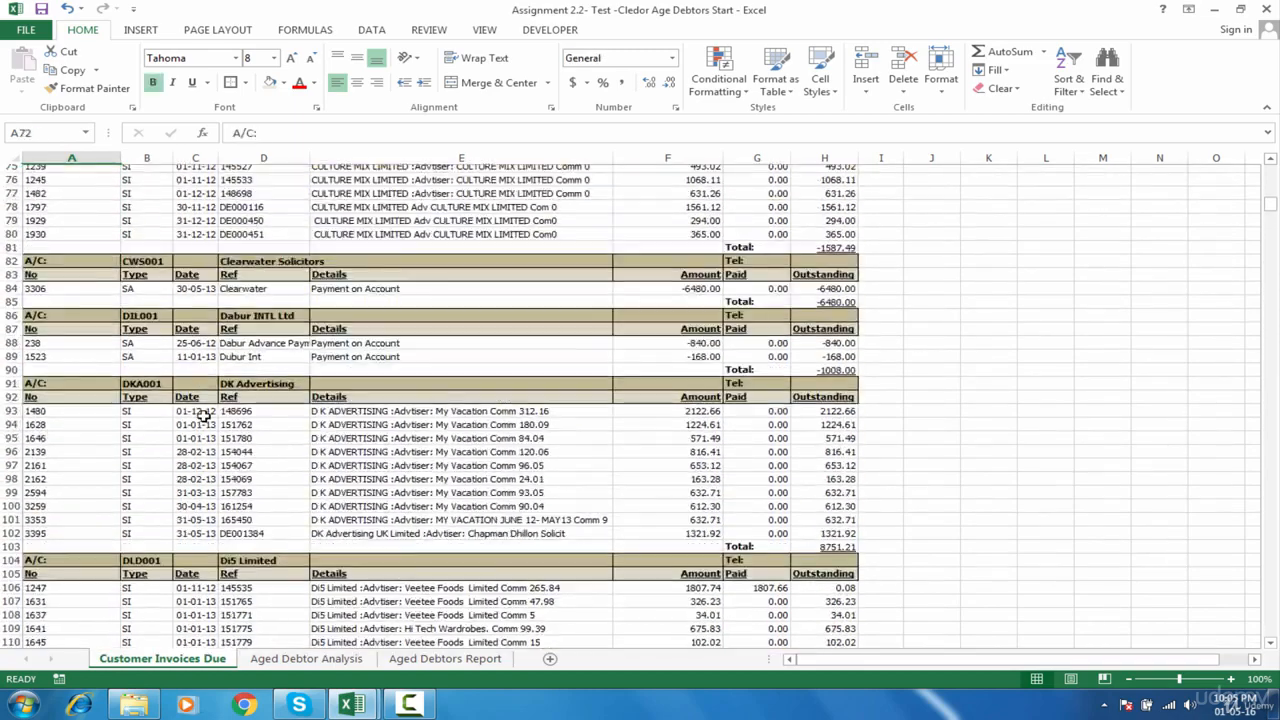